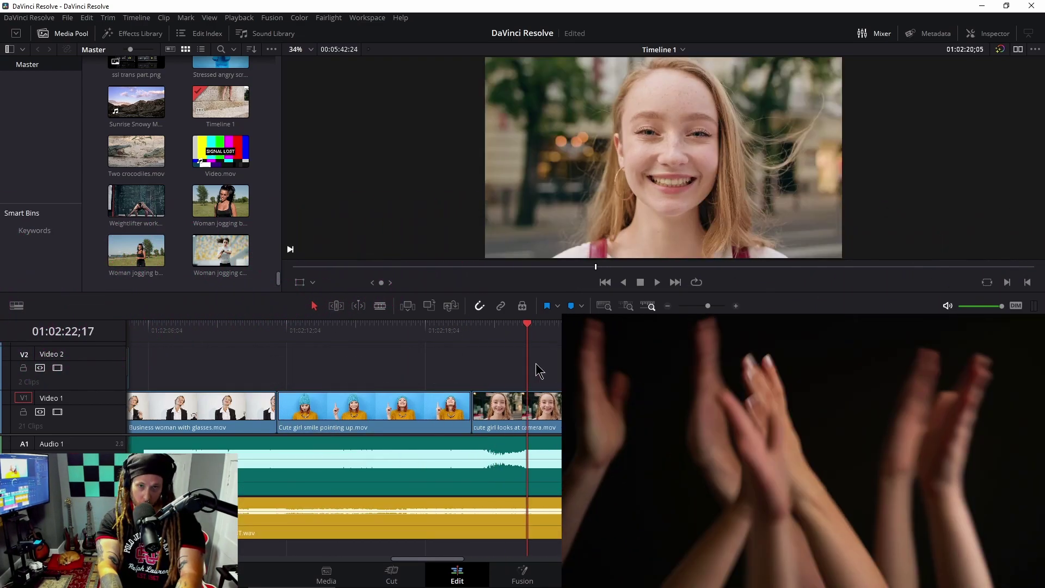
- Move the "cute girl looks at camera.mov" clip from Video 1 up to Video 2, slightly earlier in the timeline
left_click_drag(619, 408, 510, 365)
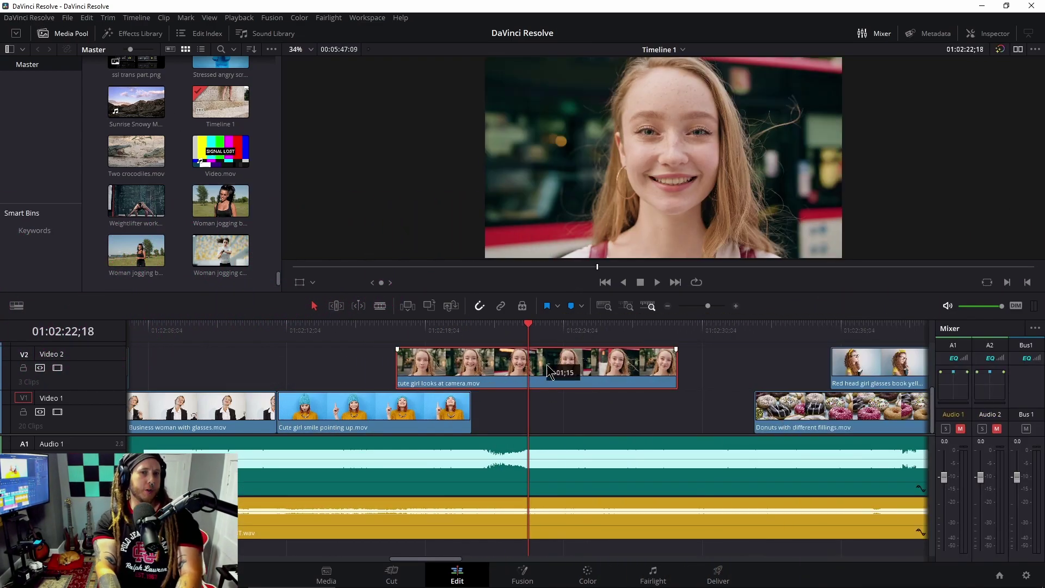
left_click_drag(544, 365, 560, 365)
- Open the keyboard customization and look up the commands assigned to the V and B keys
left_click(29, 18)
left_click(32, 47)
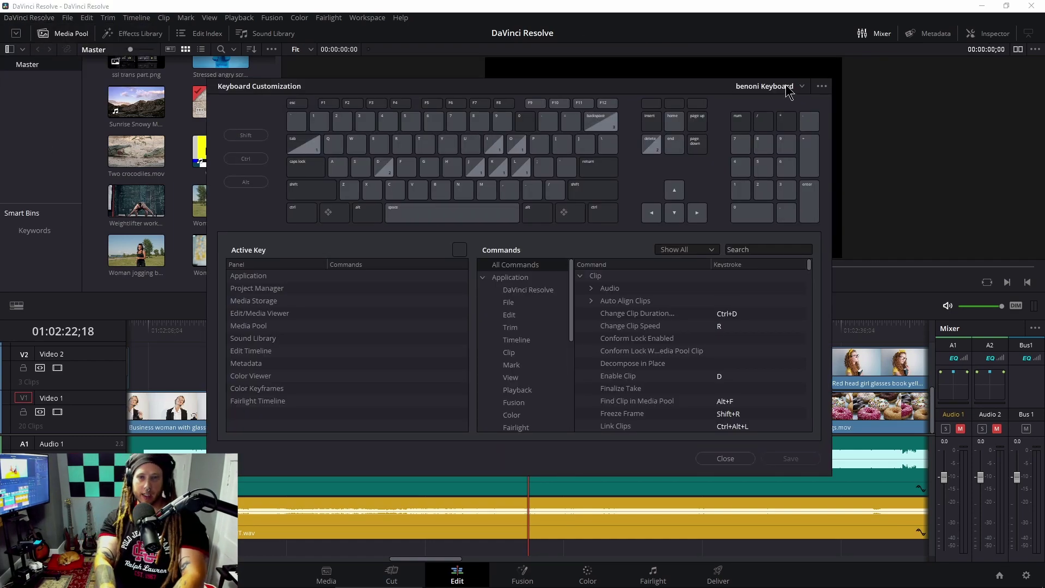
left_click(419, 189)
left_click(251, 276)
scroll(699, 351, "down", 5)
left_click(441, 190)
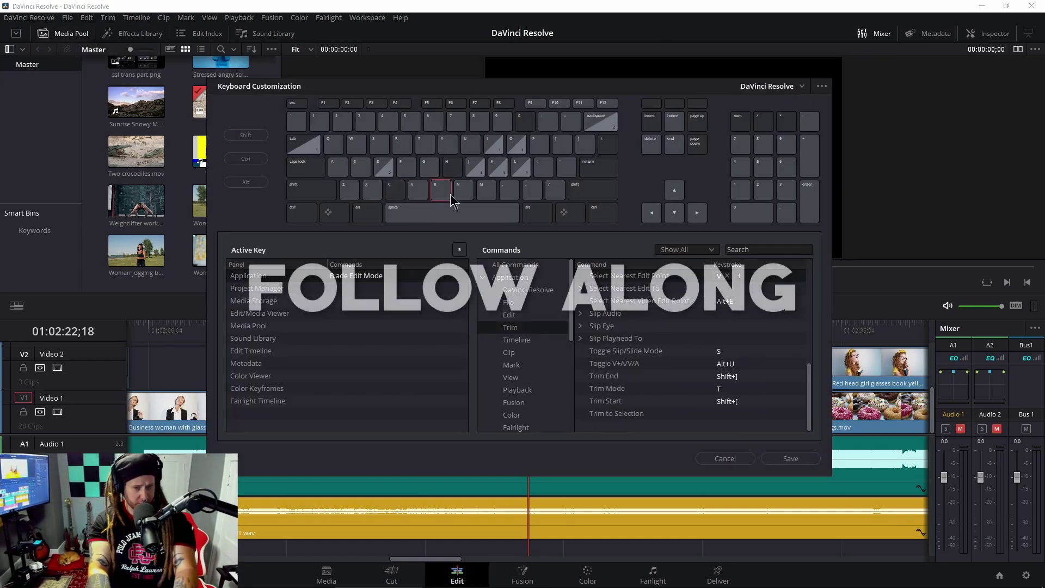
left_click(354, 276)
scroll(692, 348, "down", 1)
scroll(692, 349, "up", 1)
- Look up the commands assigned to other letter keys, including W, Q, T and V
left_click(356, 146)
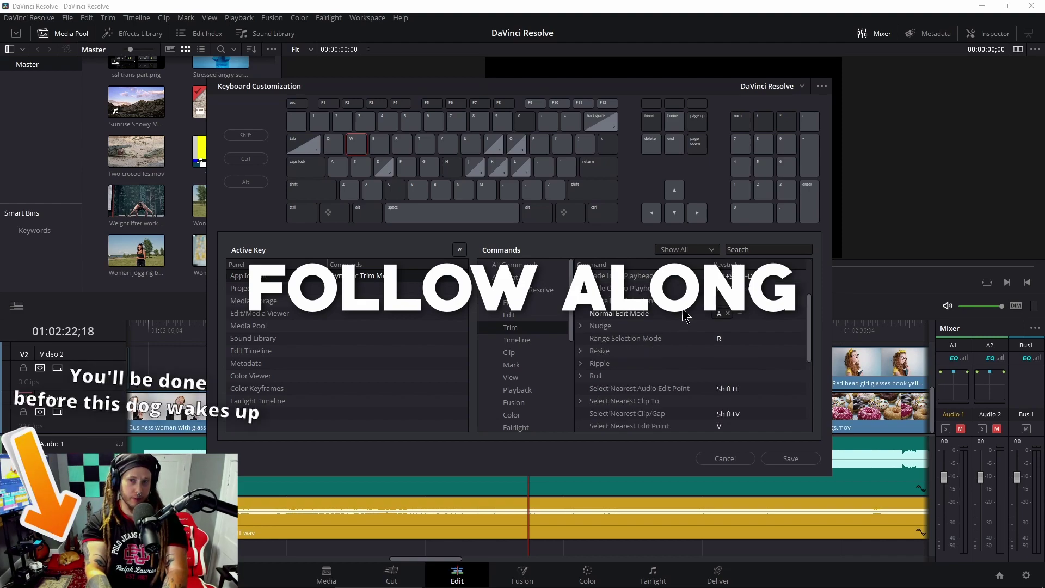
left_click(334, 144)
scroll(623, 318, "up", 7)
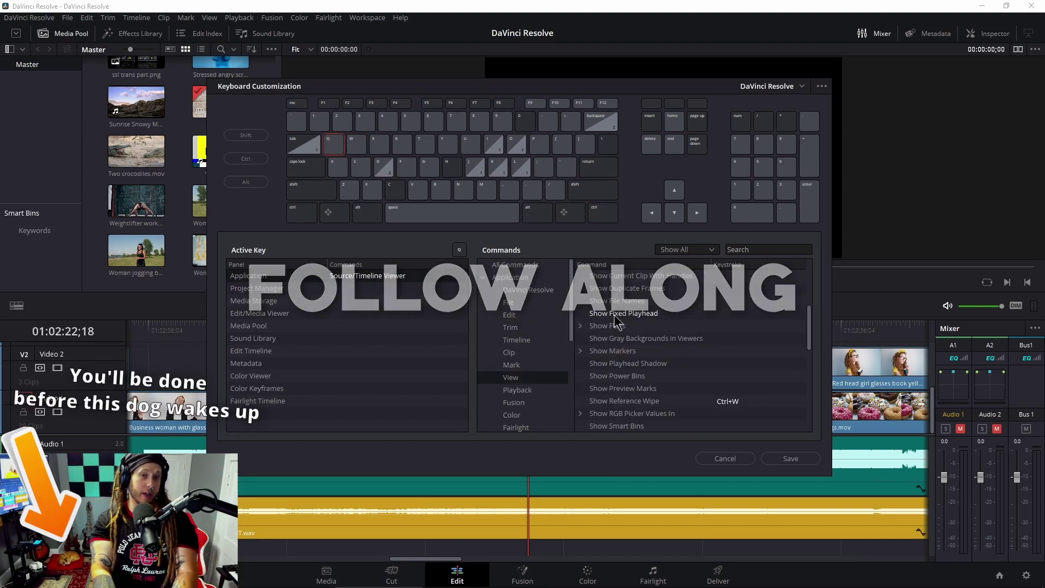
left_click(469, 206)
left_click(447, 147)
left_click(425, 145)
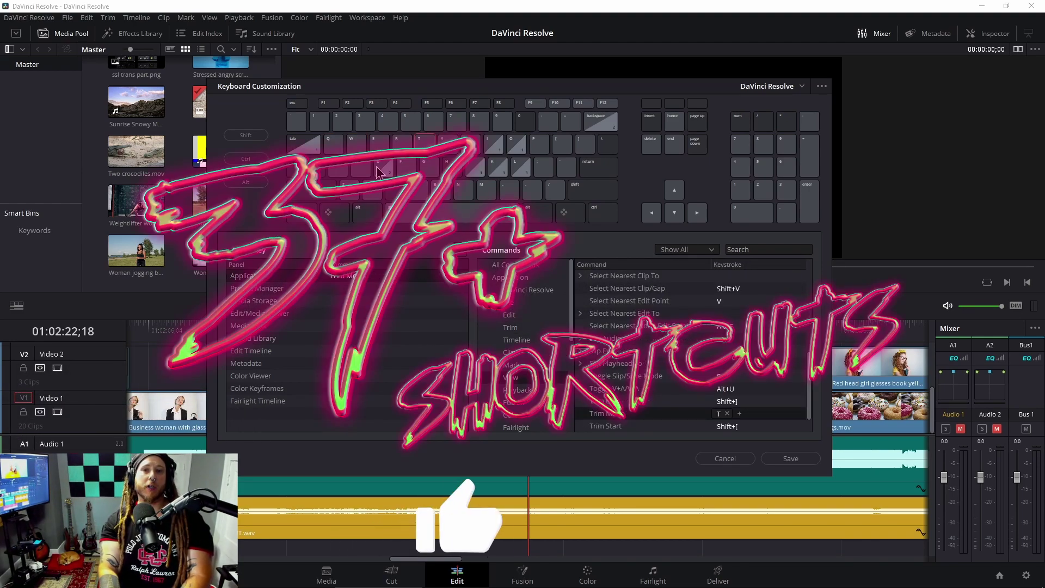
left_click(338, 169)
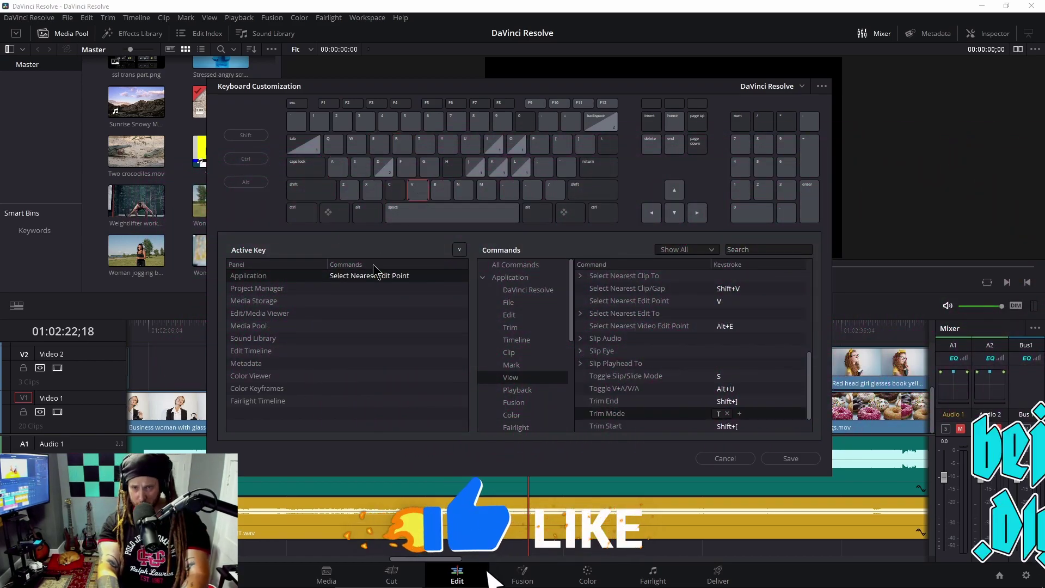
key("v")
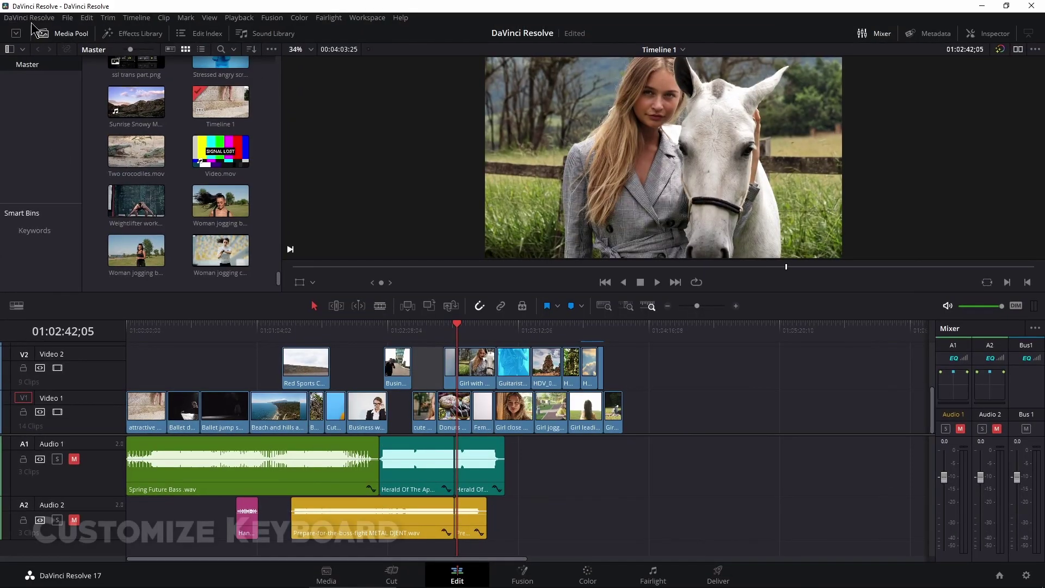
- Open the keyboard customization and choose the DaVinci Resolve preset as the starting layout
left_click(31, 21)
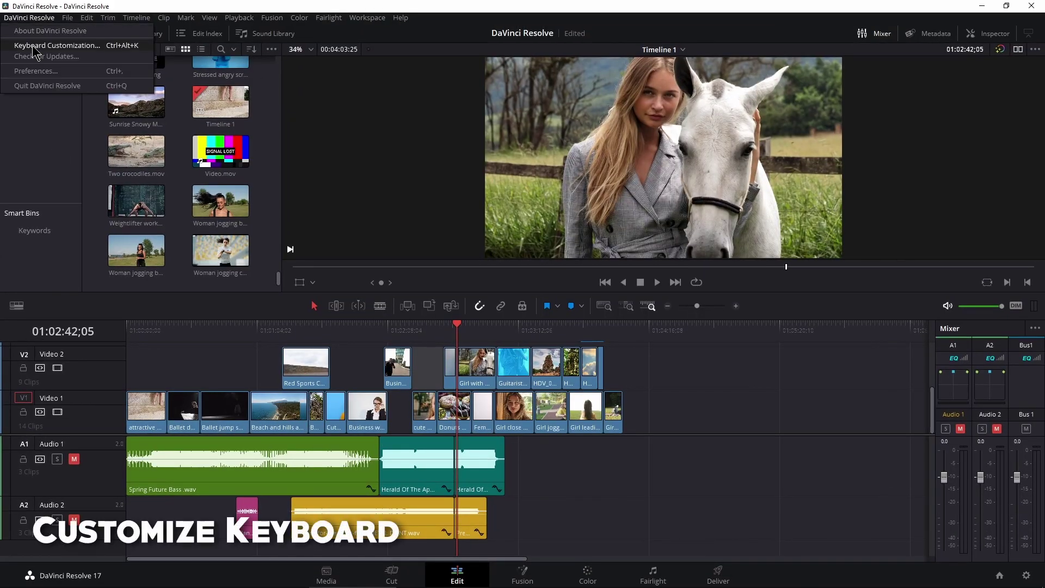
left_click(34, 47)
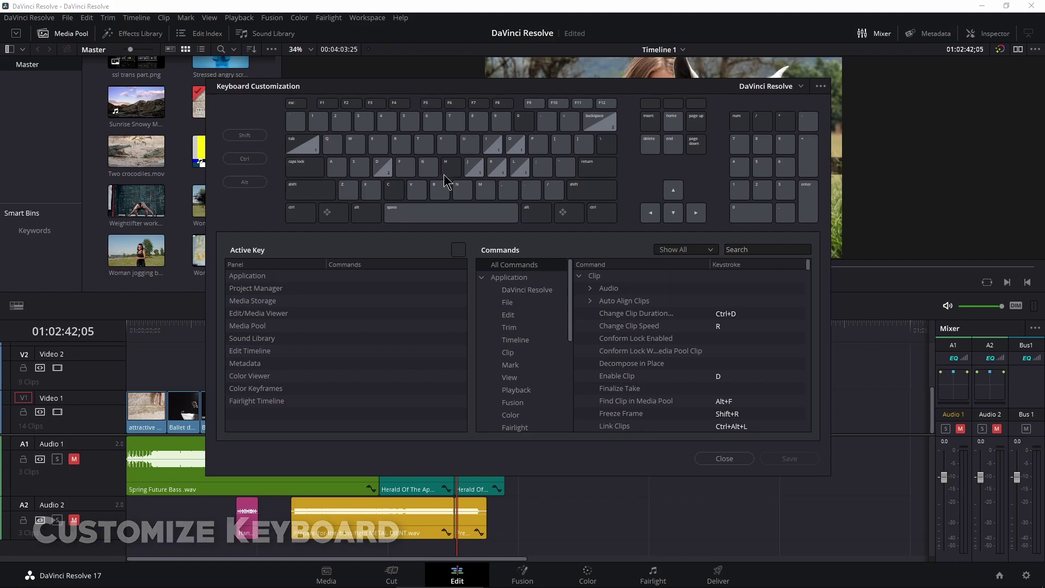
left_click(800, 87)
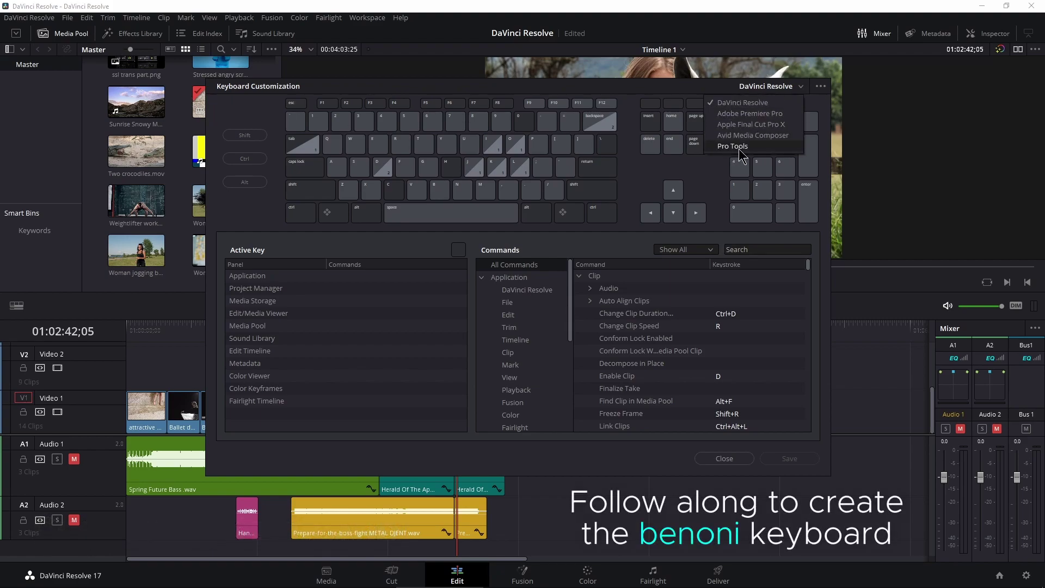
left_click(778, 104)
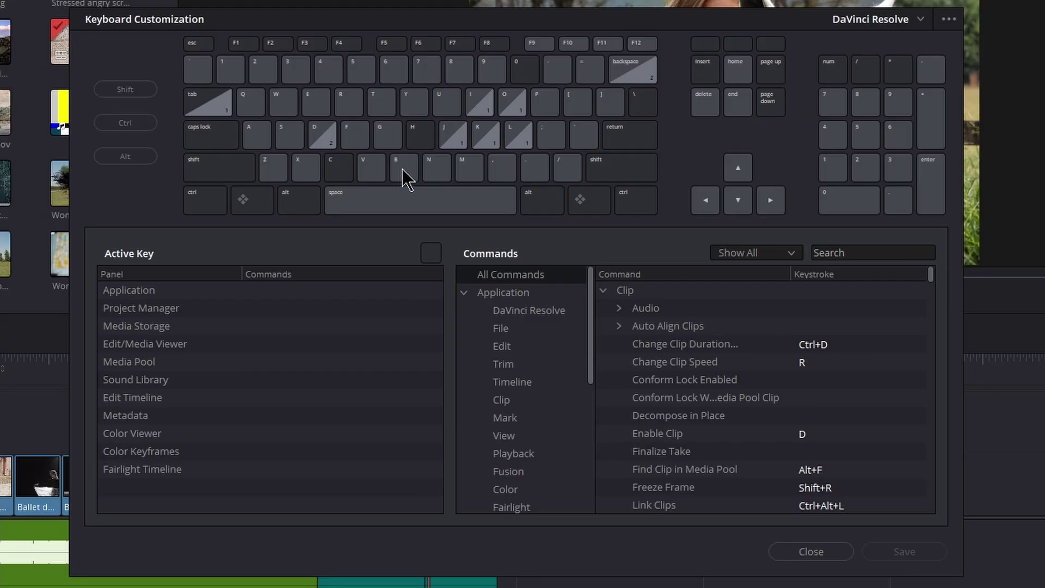
- Find Blade Edit Mode through the B key and change its shortcut to C
left_click(439, 190)
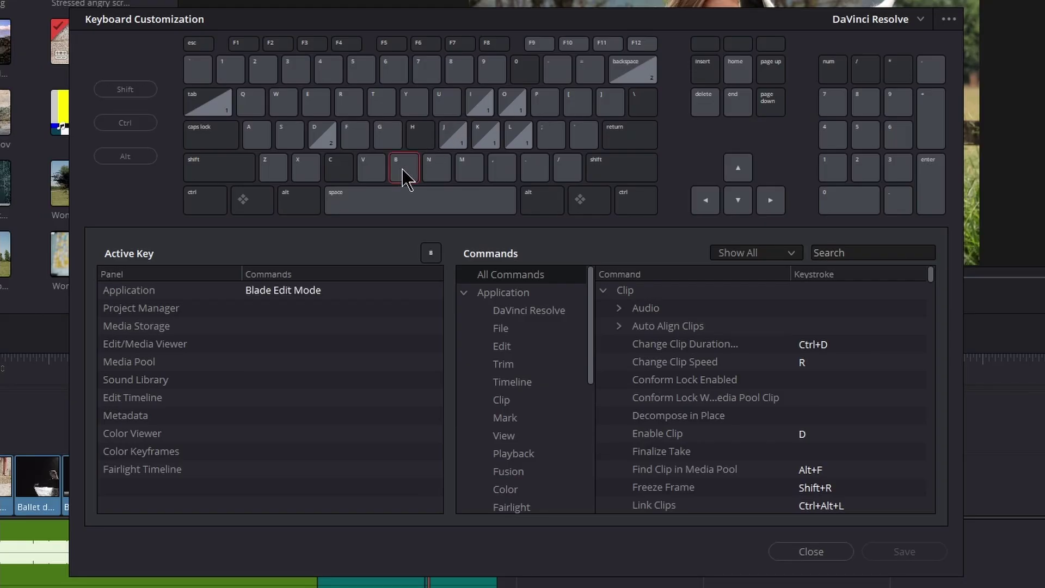
left_click(299, 292)
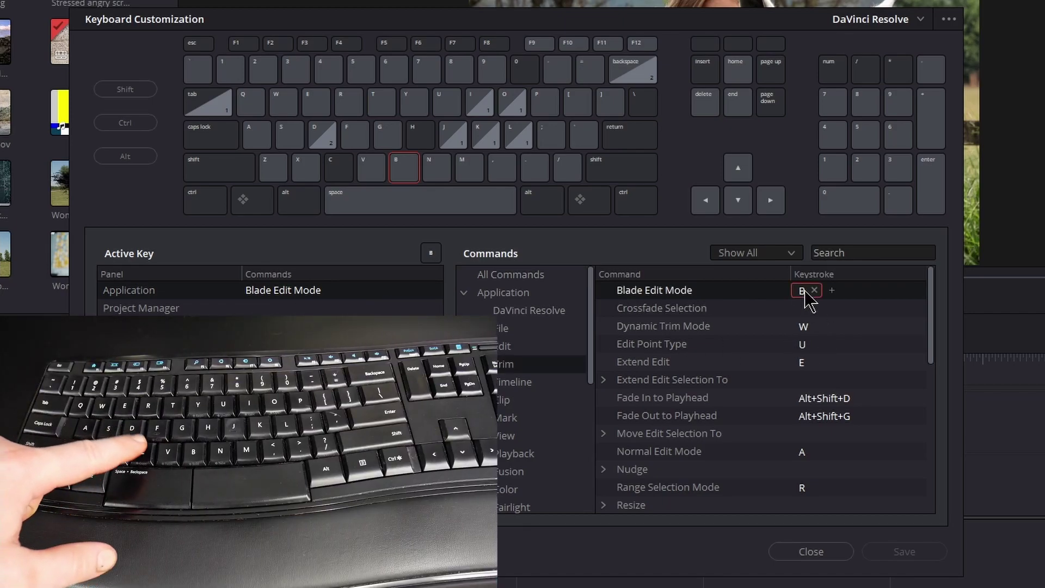
key("c")
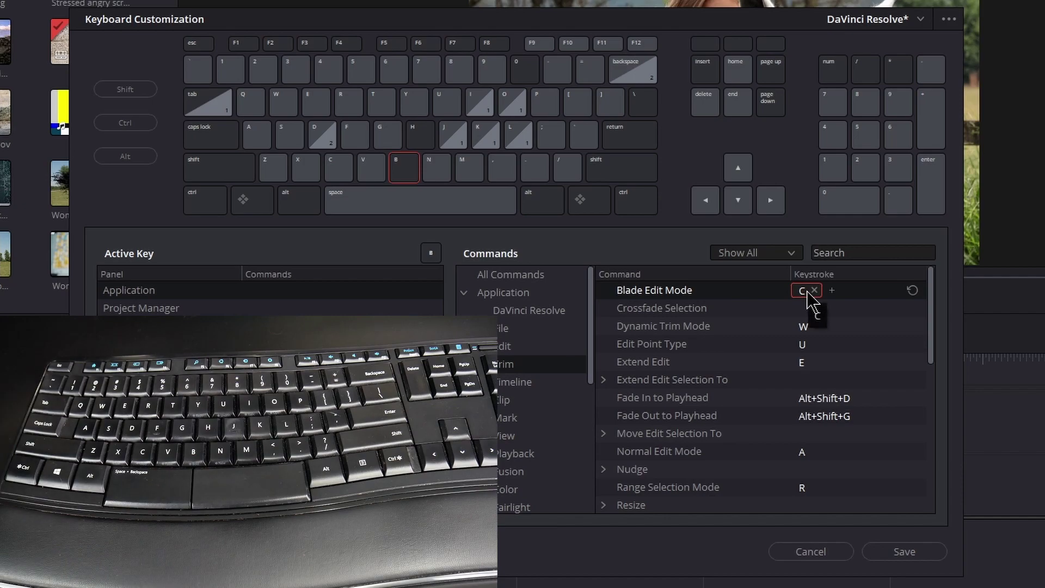
- Find Normal Edit Mode through the A key and reassign it to V, accepting the conflict with Select Nearest Edit Point
left_click(257, 138)
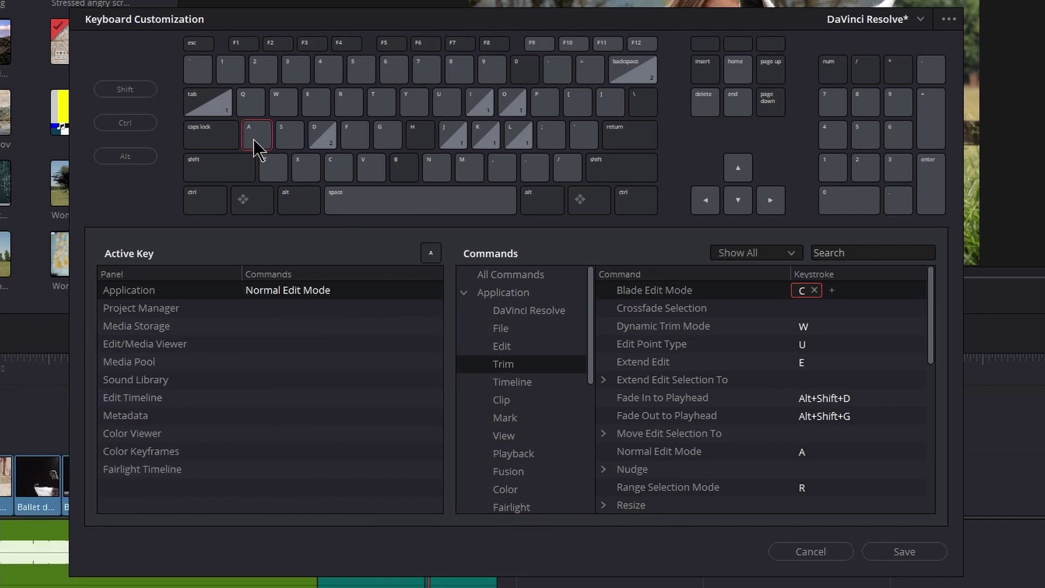
left_click(316, 298)
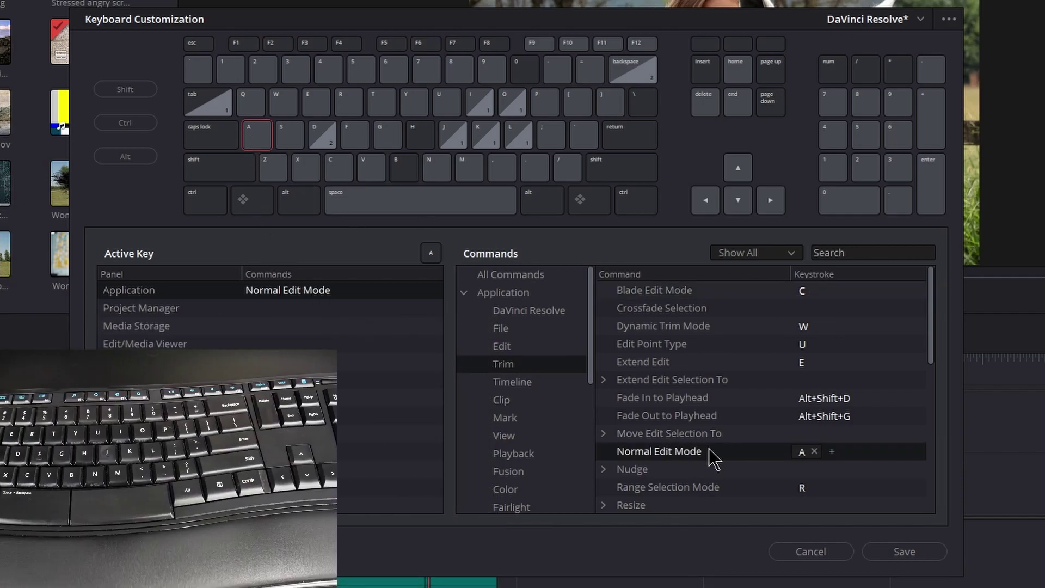
left_click(805, 454)
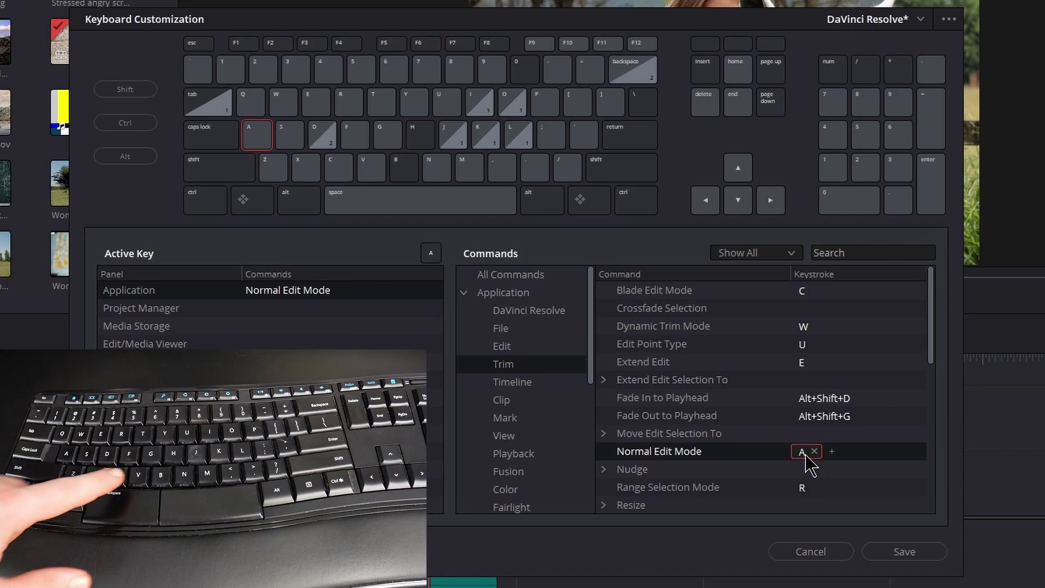
key("v")
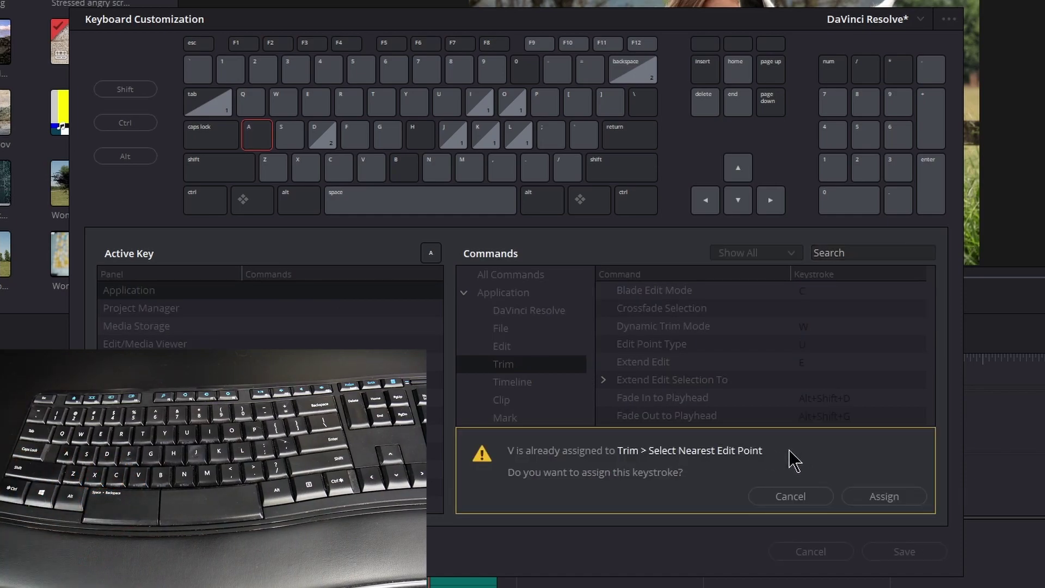
left_click(875, 498)
- Resolve the conflict on V by changing the Select Nearest Edit Point shortcut to A
left_click(371, 174)
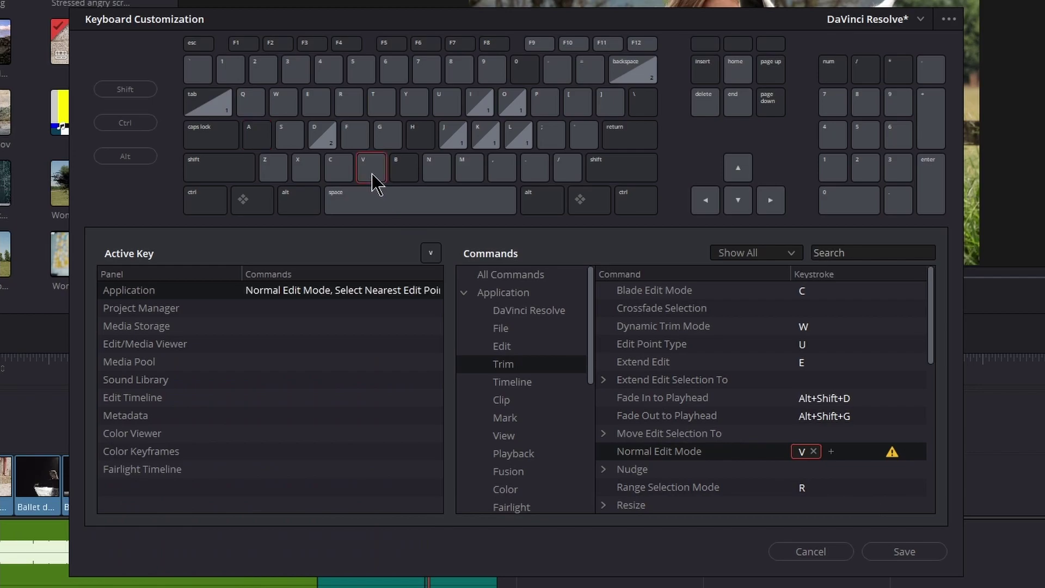
left_click(416, 294)
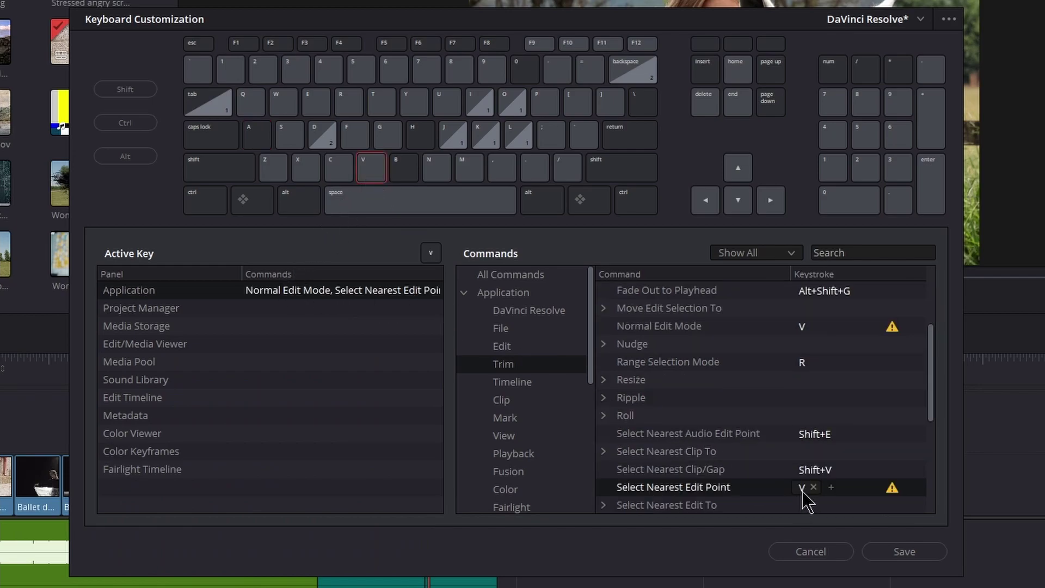
key("a")
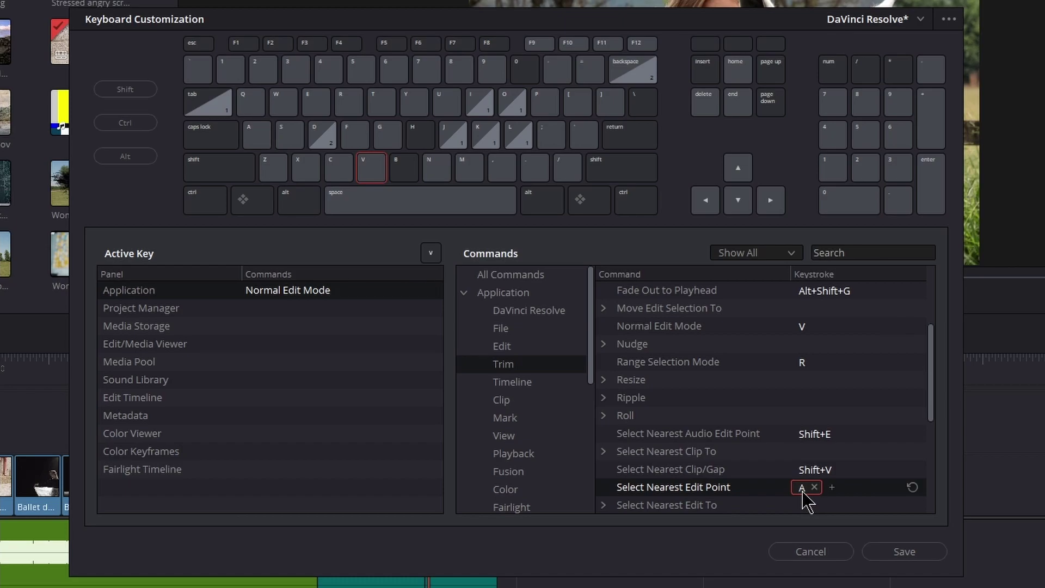
- Compare the S and U key assignments and reassign Toggle Slip/Slide Mode to U, accepting the conflict
left_click(294, 139)
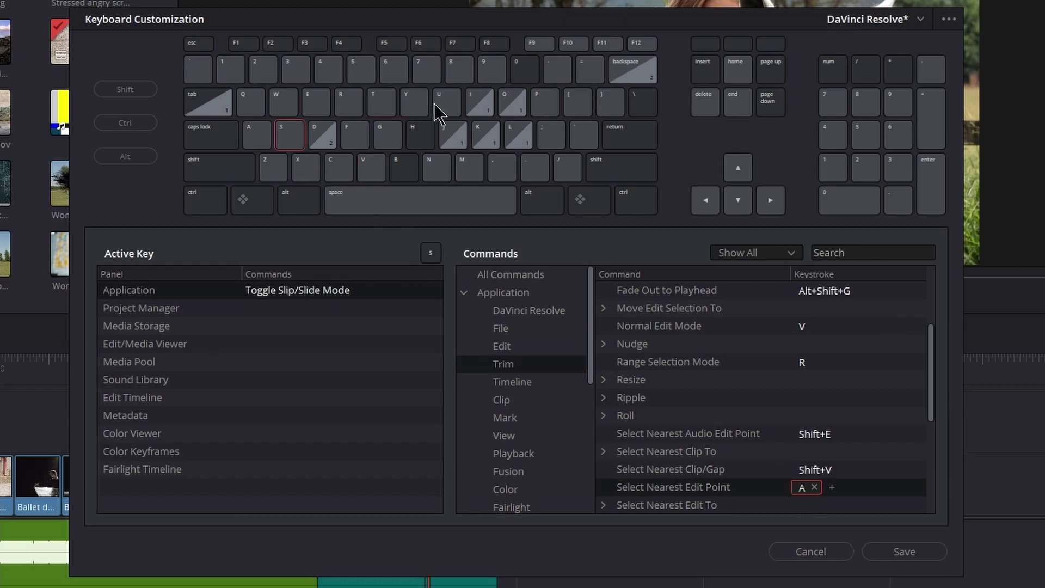
left_click(438, 106)
left_click(283, 139)
left_click(310, 293)
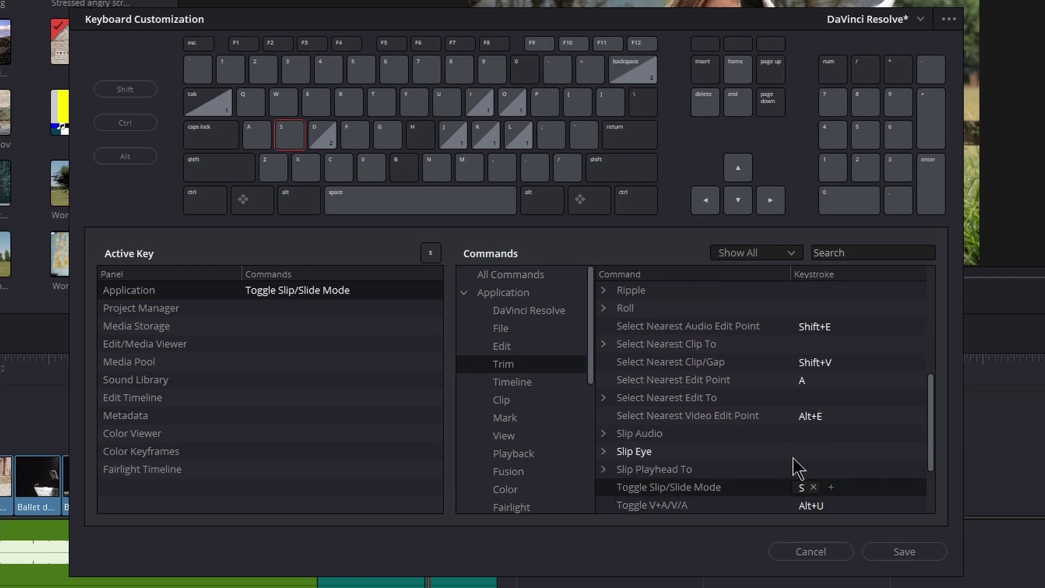
key("u")
left_click(887, 494)
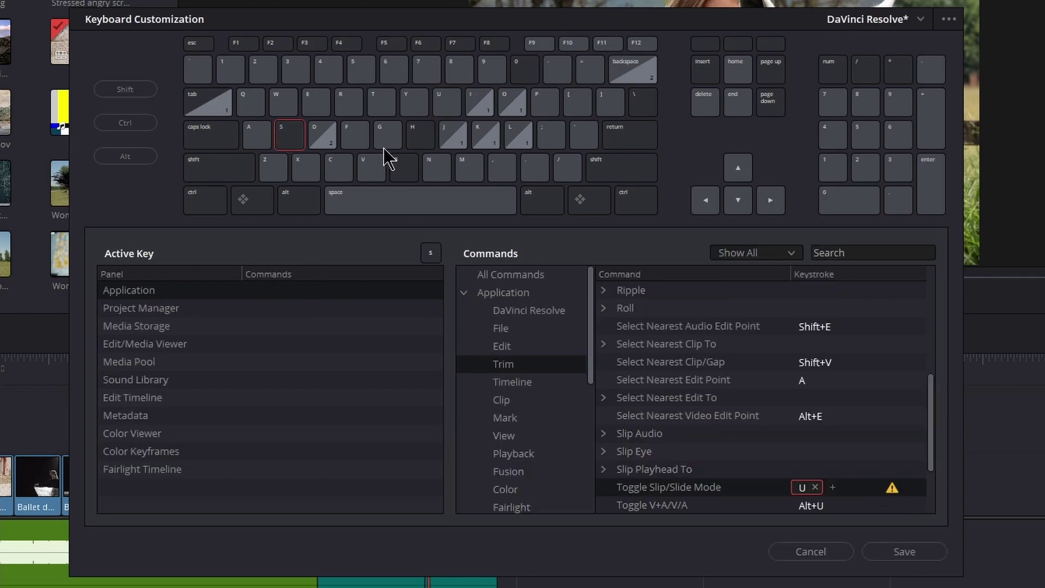
- Resolve the conflict on U by changing the Edit Point Type shortcut to S
left_click(447, 105)
left_click(408, 294)
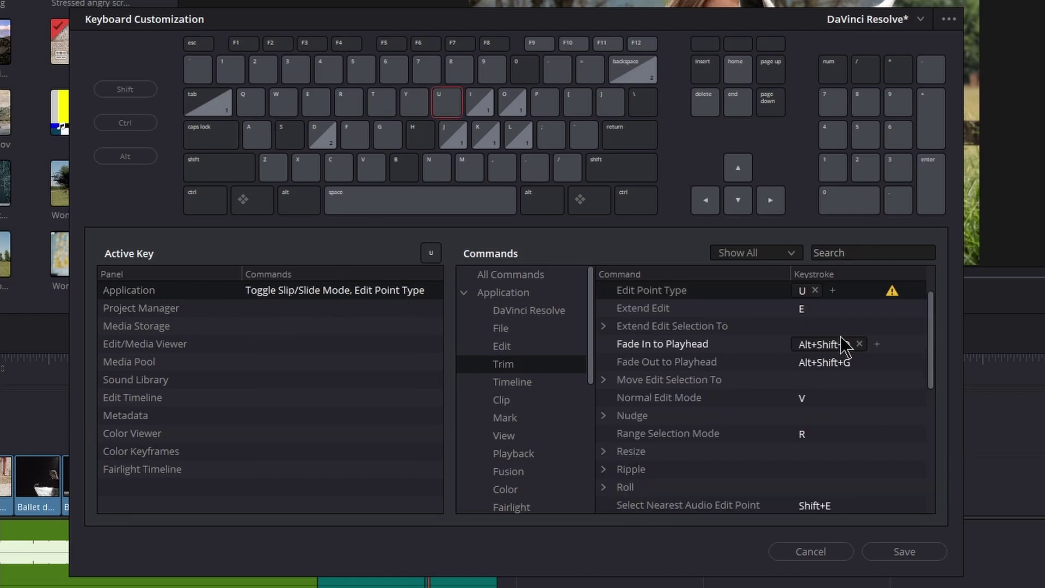
key("s")
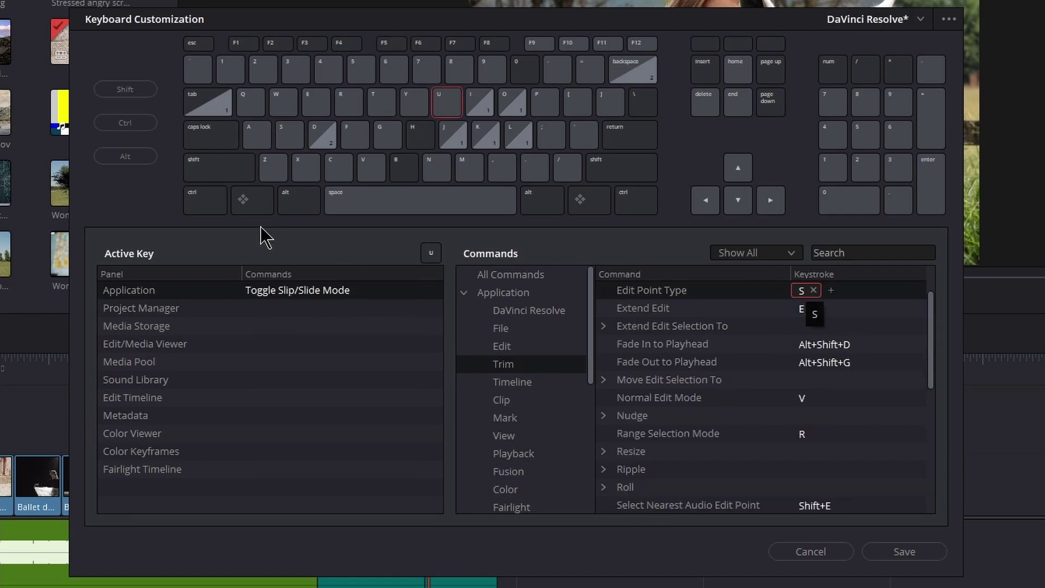
- Find the Razor command through the Ctrl+B combination and change its shortcut to B
left_click(197, 203)
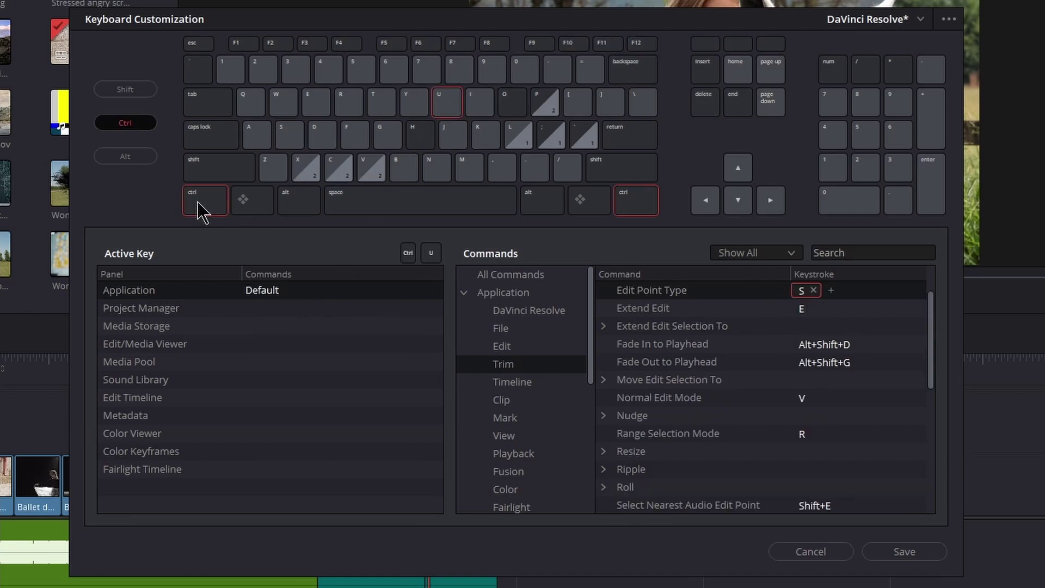
left_click(400, 165)
left_click(255, 293)
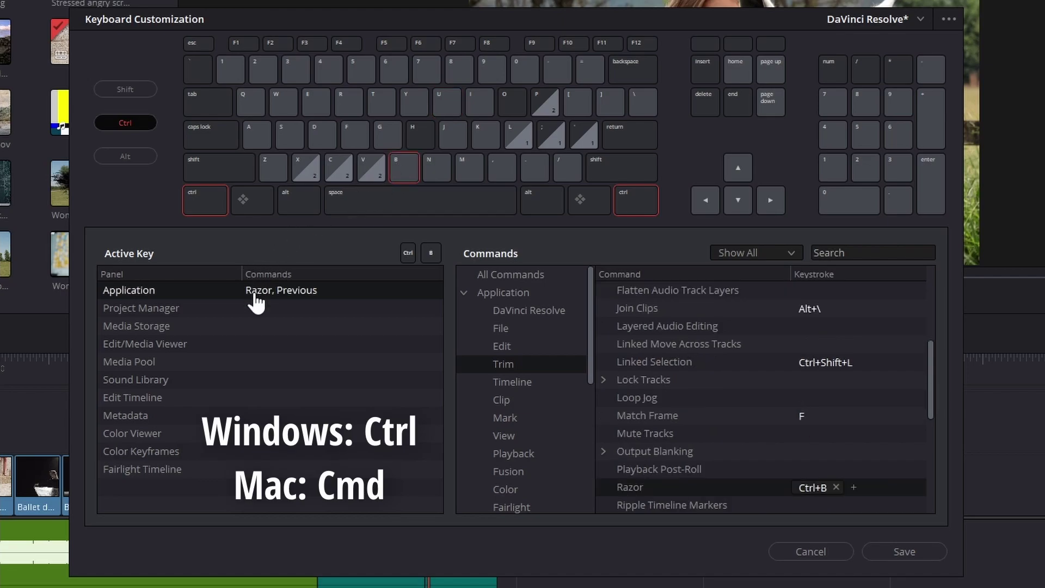
left_click(836, 487)
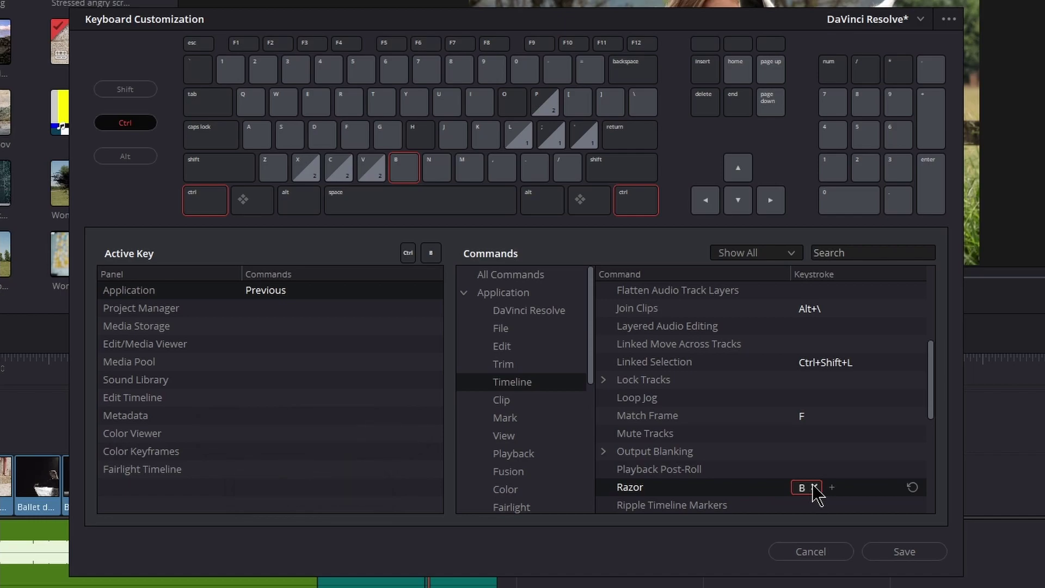
- Find Source/Timeline Viewer through the unmodified Q key and reassign it to the grave accent key (`), accepting the conflict with Undo
left_click(201, 199)
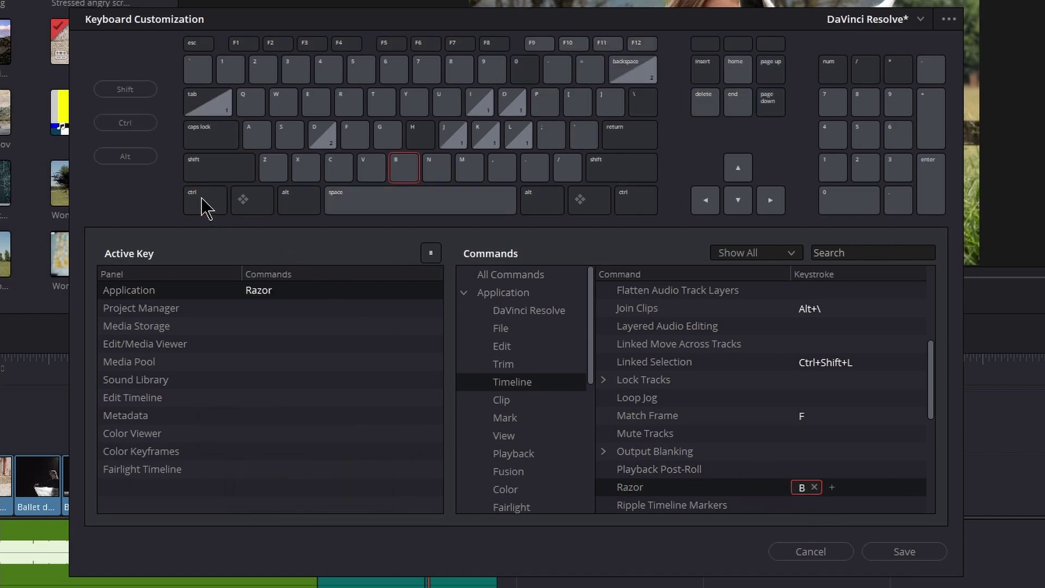
left_click(248, 105)
left_click(308, 296)
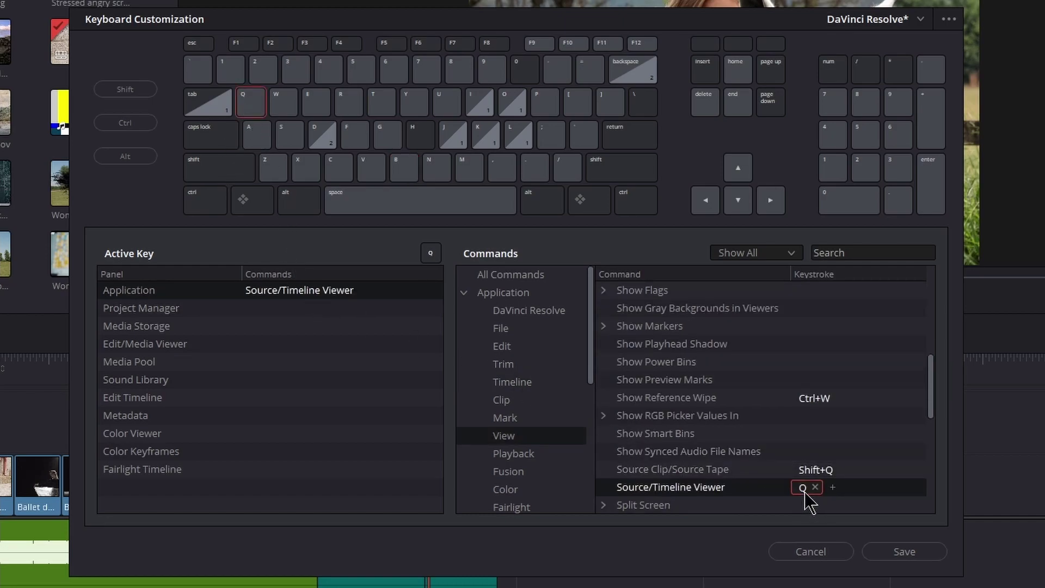
key("grave")
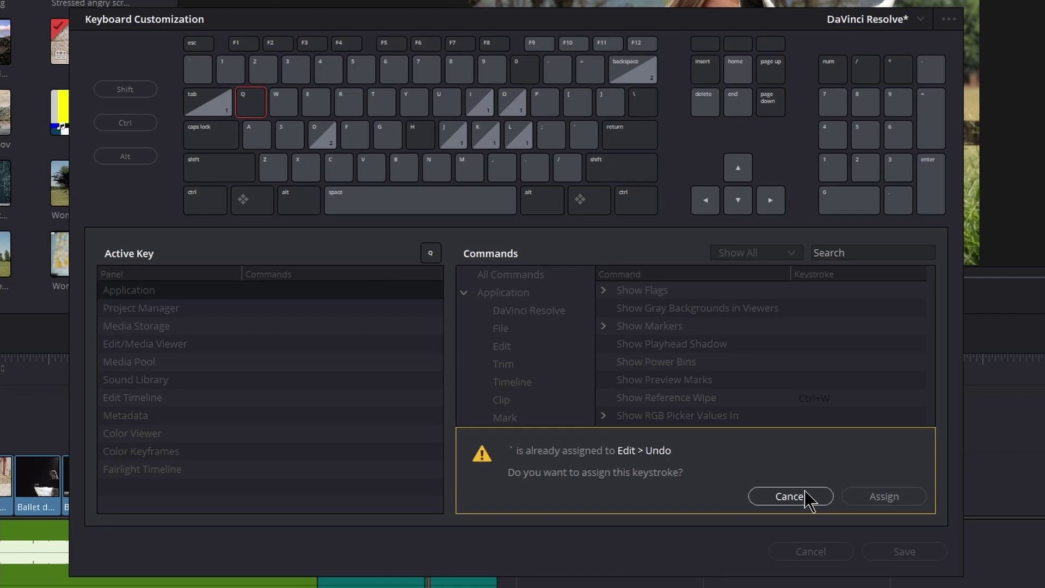
left_click(847, 496)
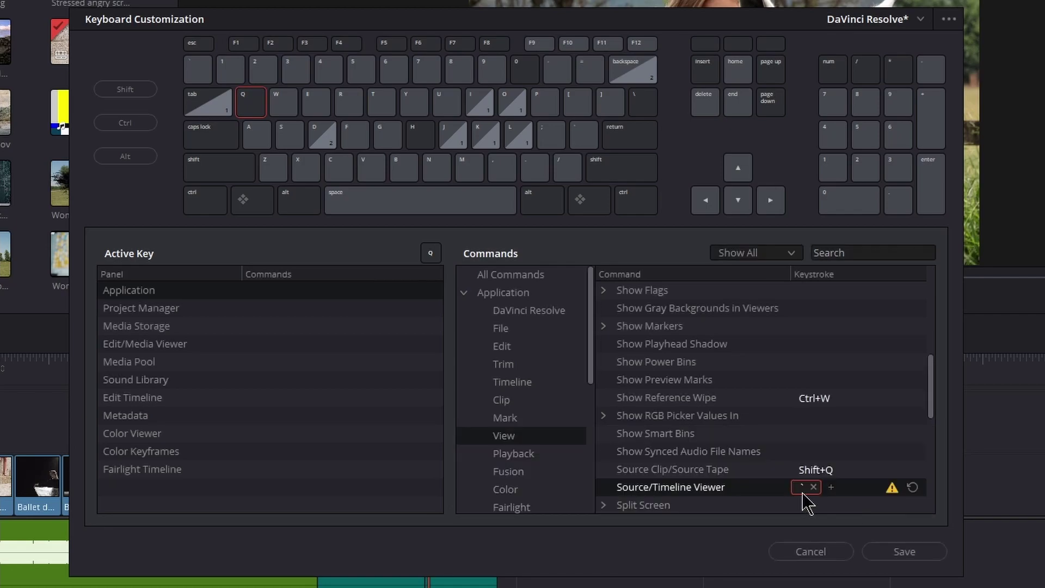
- Find the commands sharing the grave accent key and remove that keystroke from Undo
left_click(194, 72)
left_click(381, 292)
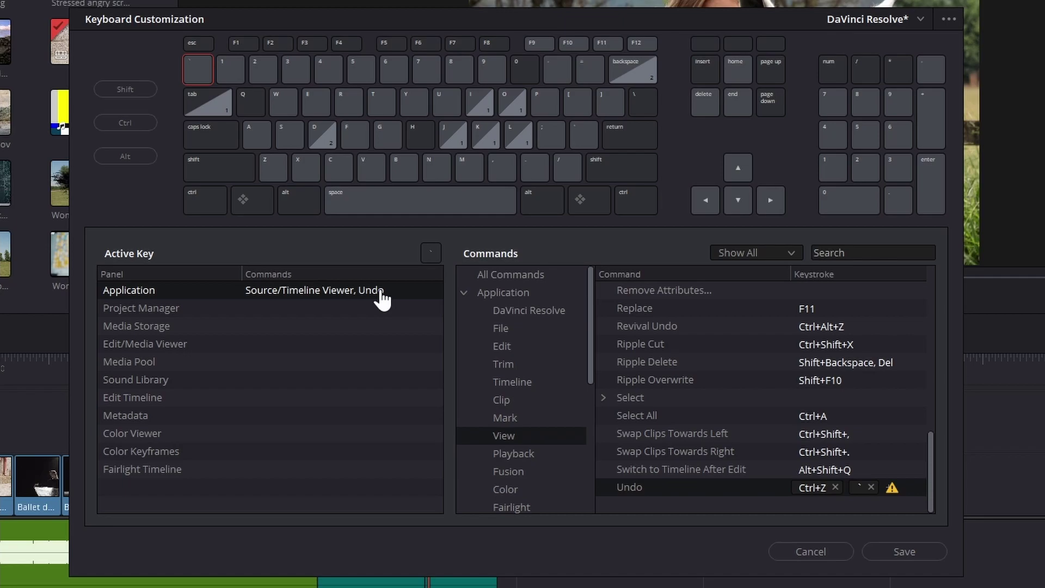
left_click(871, 488)
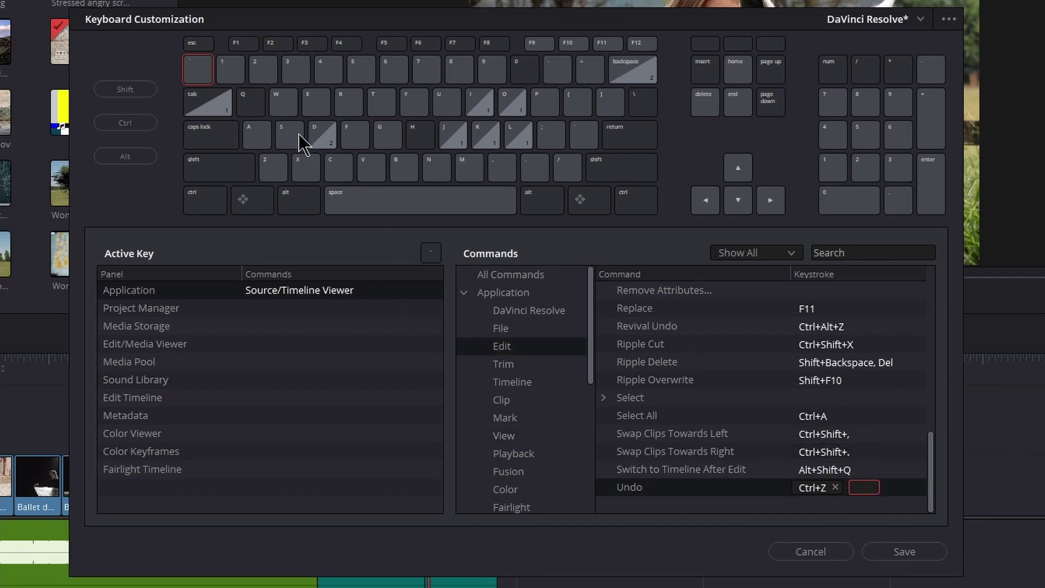
- Find Dynamic Trim Mode through the W key, try H as its shortcut and clear its keystroke
left_click(282, 104)
left_click(309, 290)
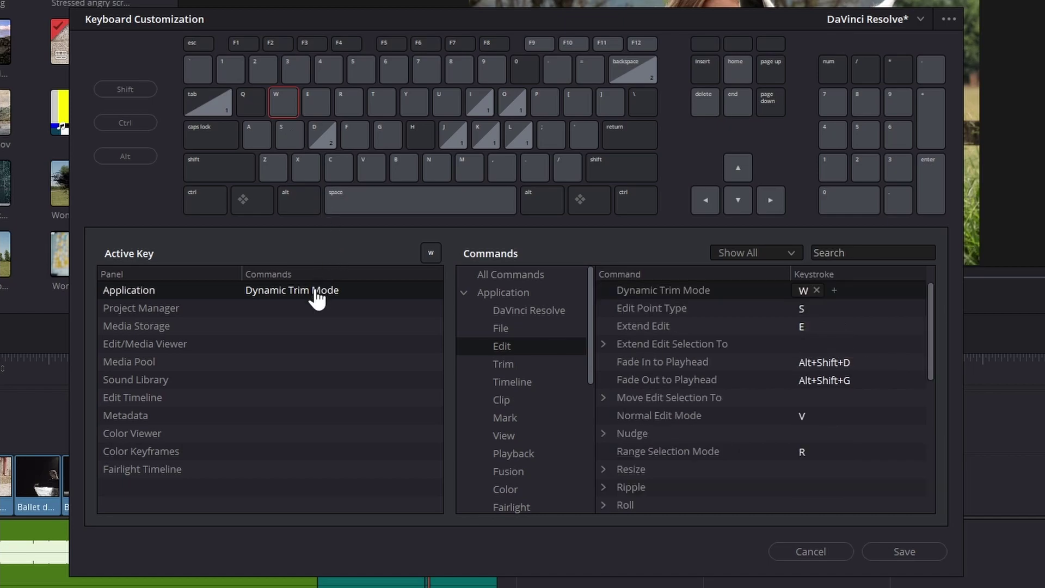
left_click(811, 292)
key("h")
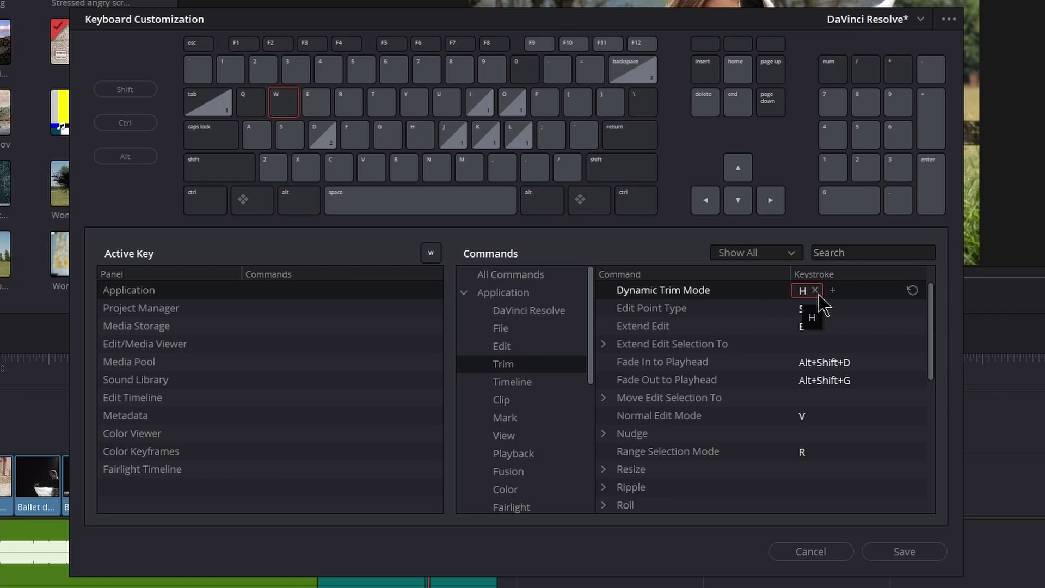
left_click(815, 291)
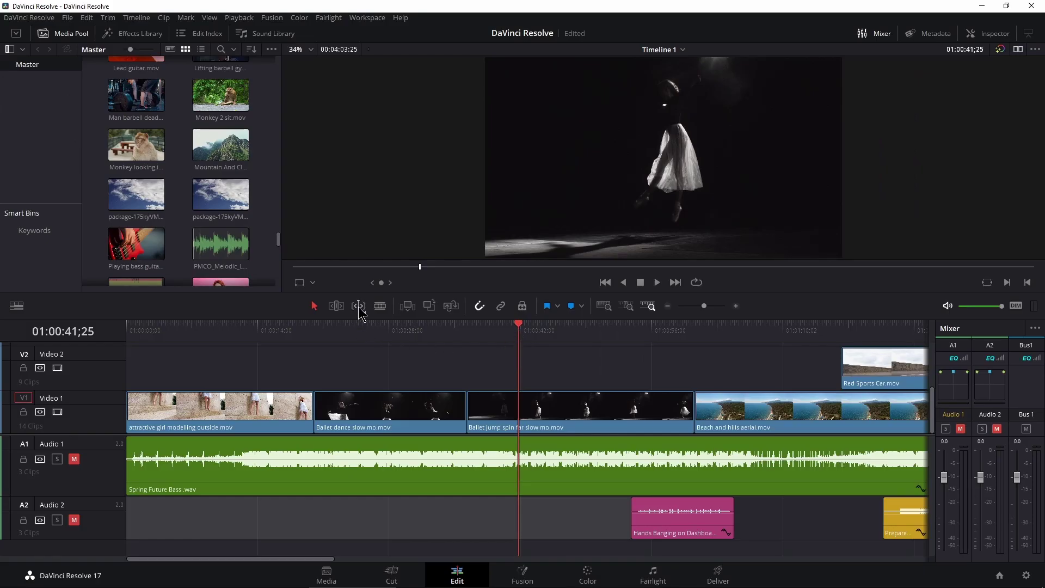
- Toggle Dynamic Trim Mode on and off in the timeline tools
left_click(359, 309)
left_click(359, 307)
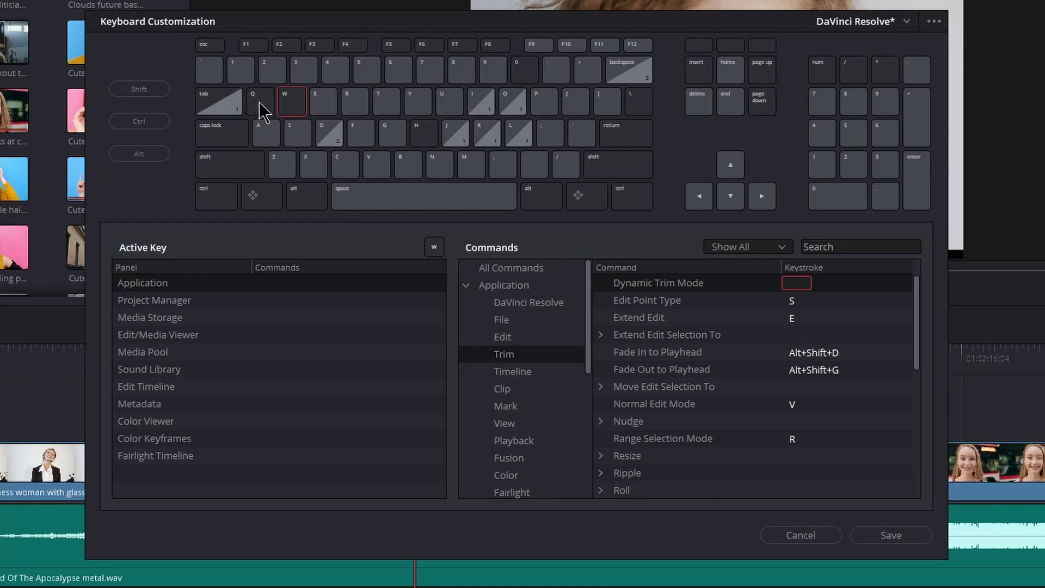
- Search the Trim commands for "start" and assign Q to Start to Playhead in the Ripple group
left_click(260, 105)
left_click(835, 247)
type("sta")
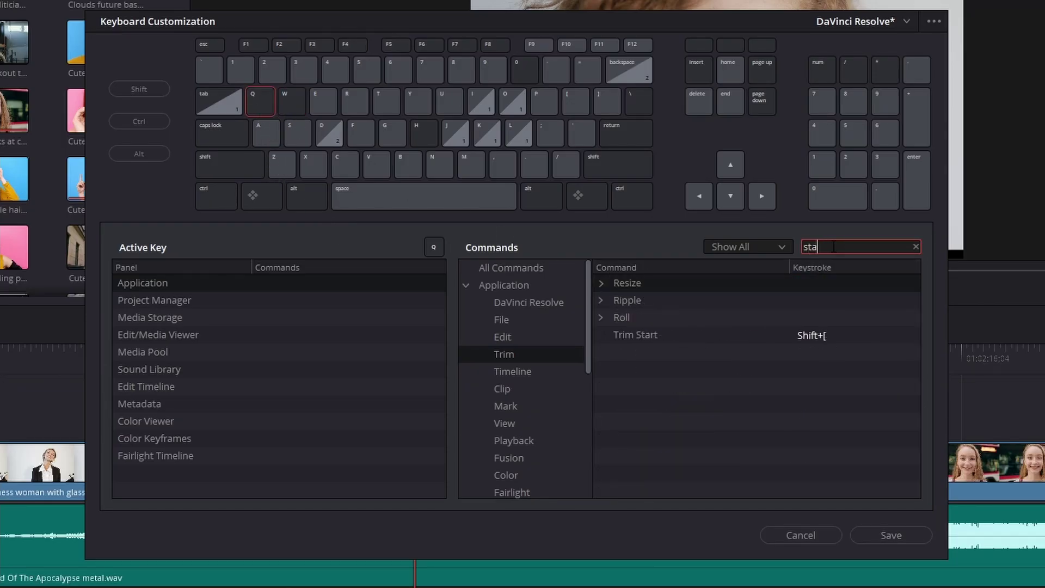
type("rt")
left_click(601, 301)
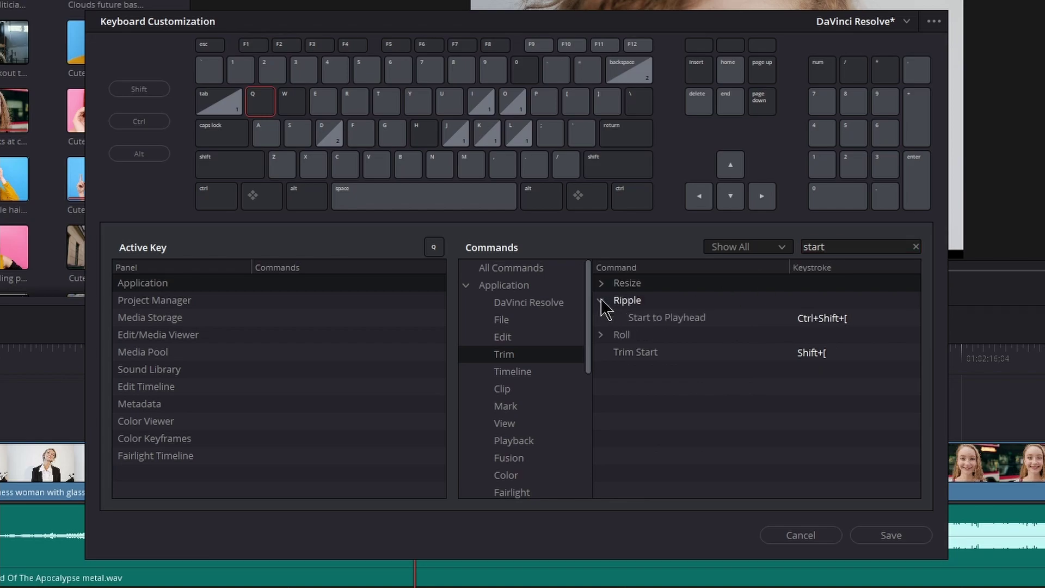
left_click(821, 319)
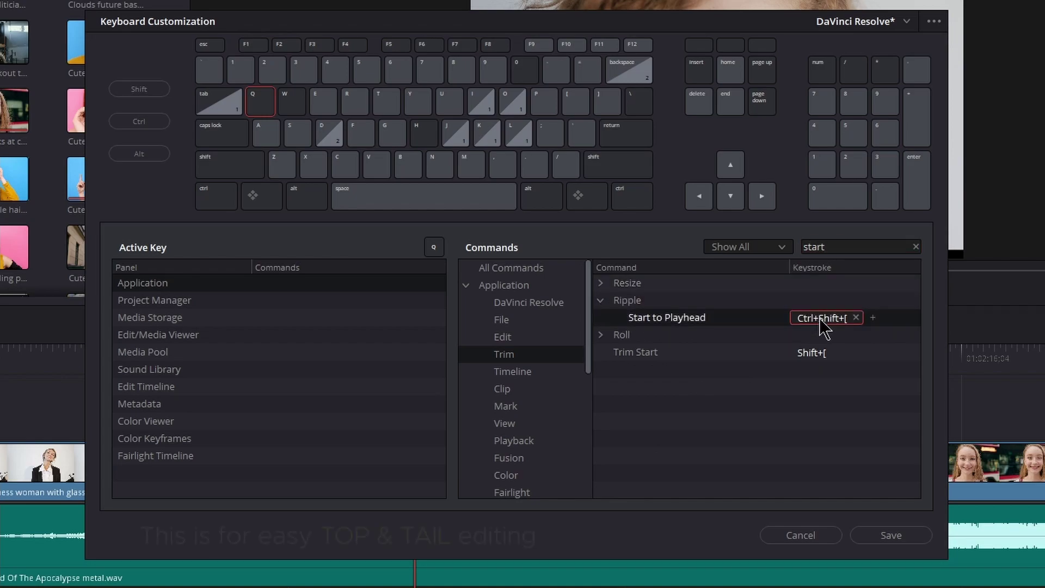
key("q")
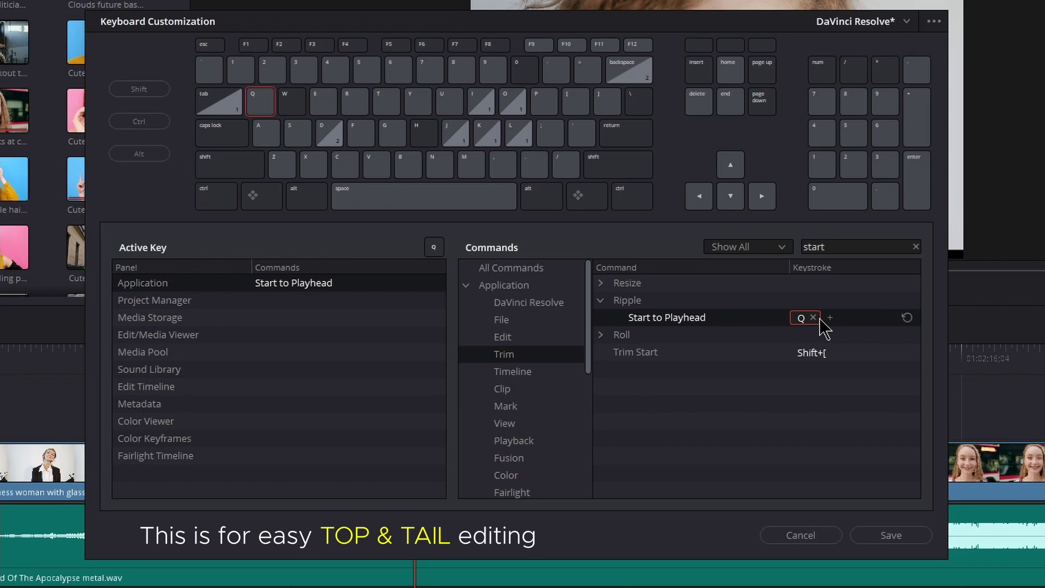
- Search the Trim commands for "end" and assign W to End to Playhead in the Ripple group
left_click(295, 102)
left_click(814, 247)
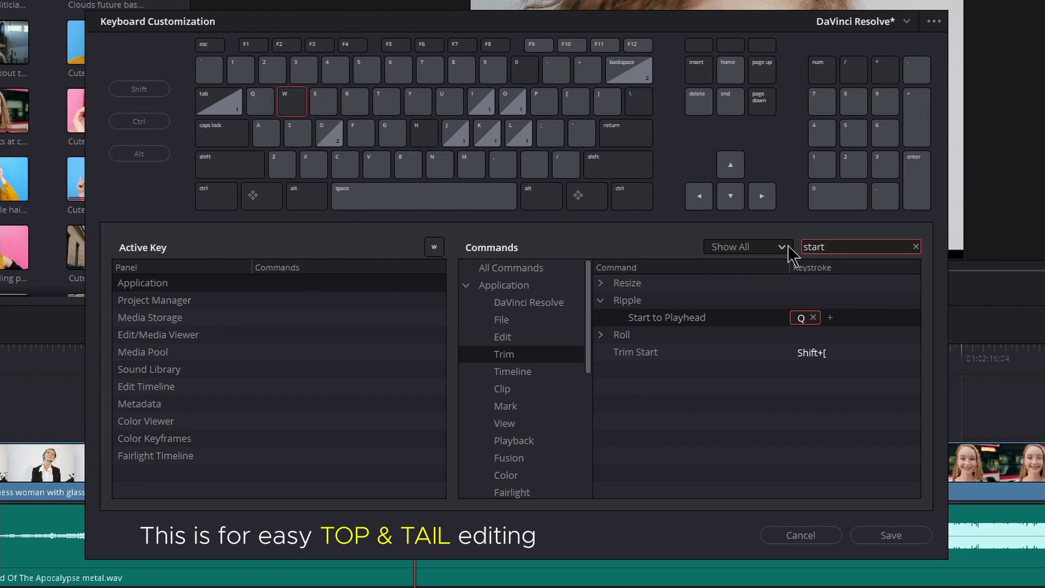
key("BackSpace")
key("BackSpace")
key("BackSpace")
key("BackSpace")
key("BackSpace")
type("end")
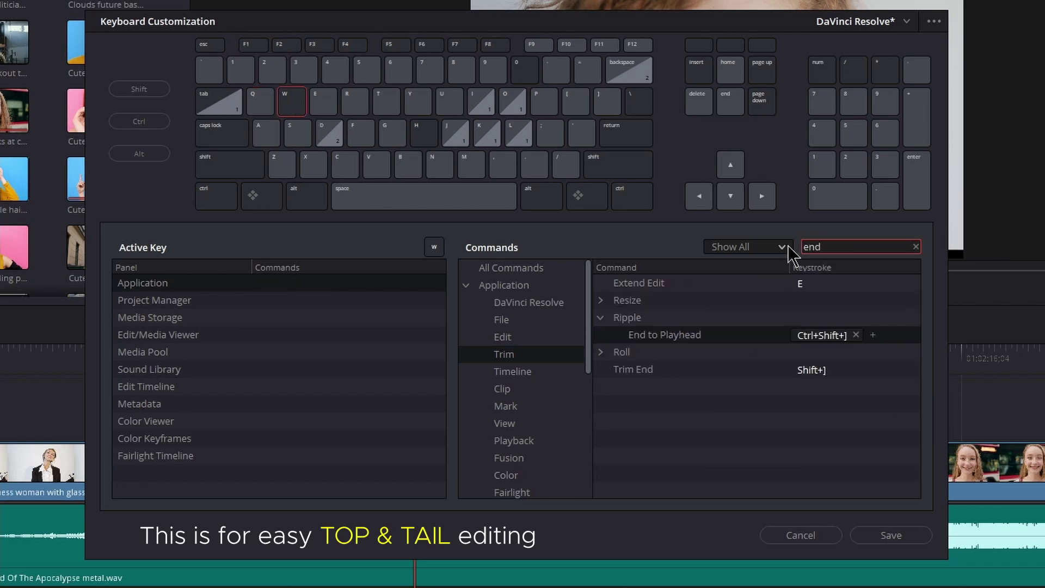
left_click(601, 317)
left_click(601, 318)
left_click(813, 336)
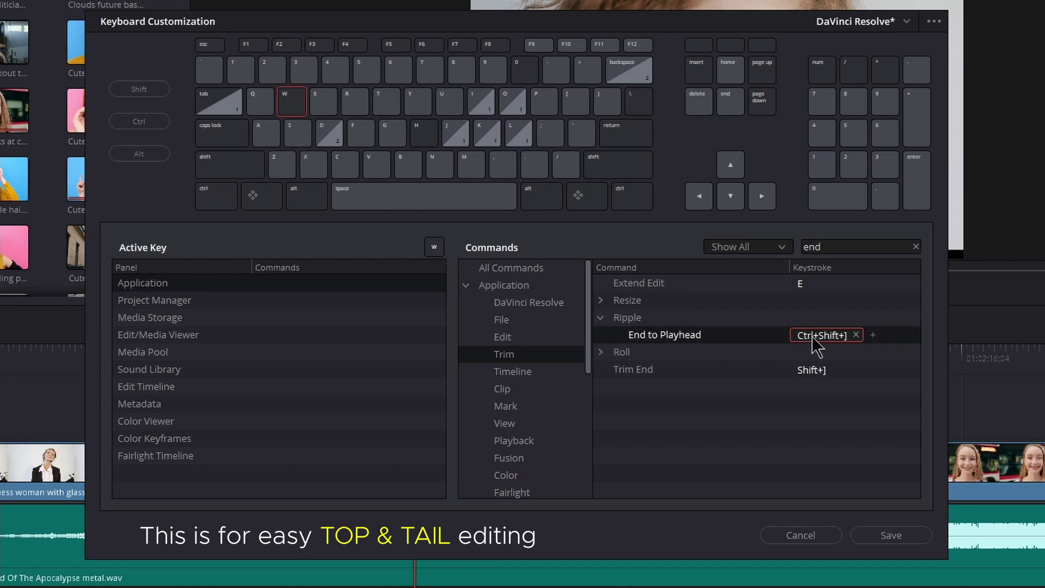
key("w")
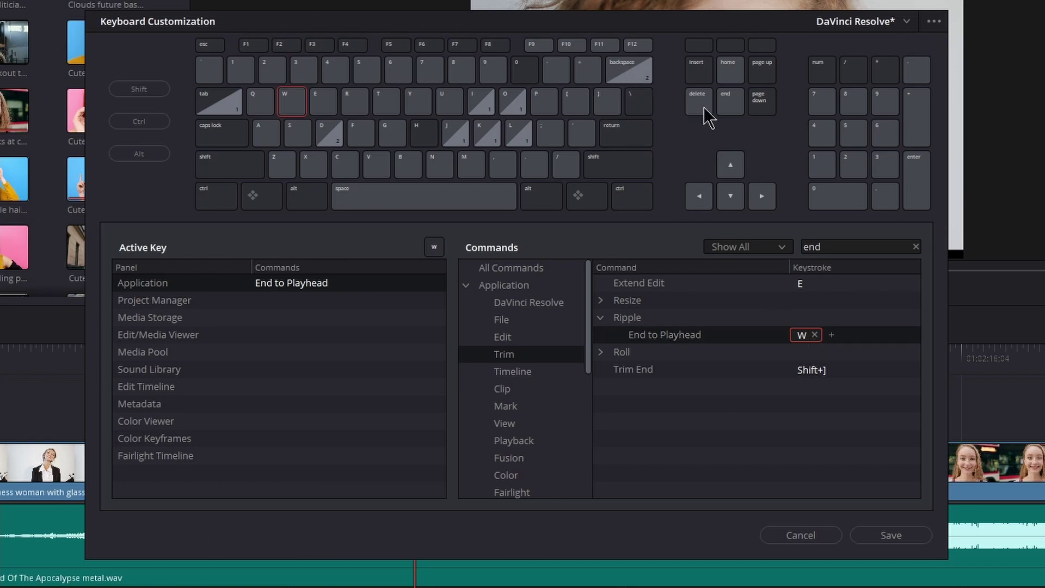
- Find the application-level Delete Selected command through the Backspace key and change its shortcut to Del
left_click(625, 74)
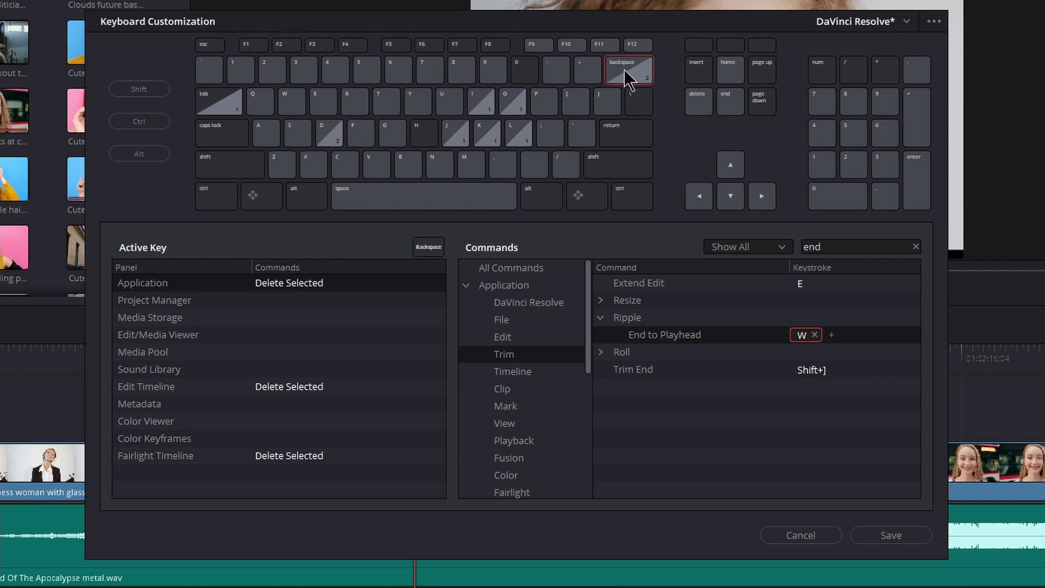
left_click(916, 247)
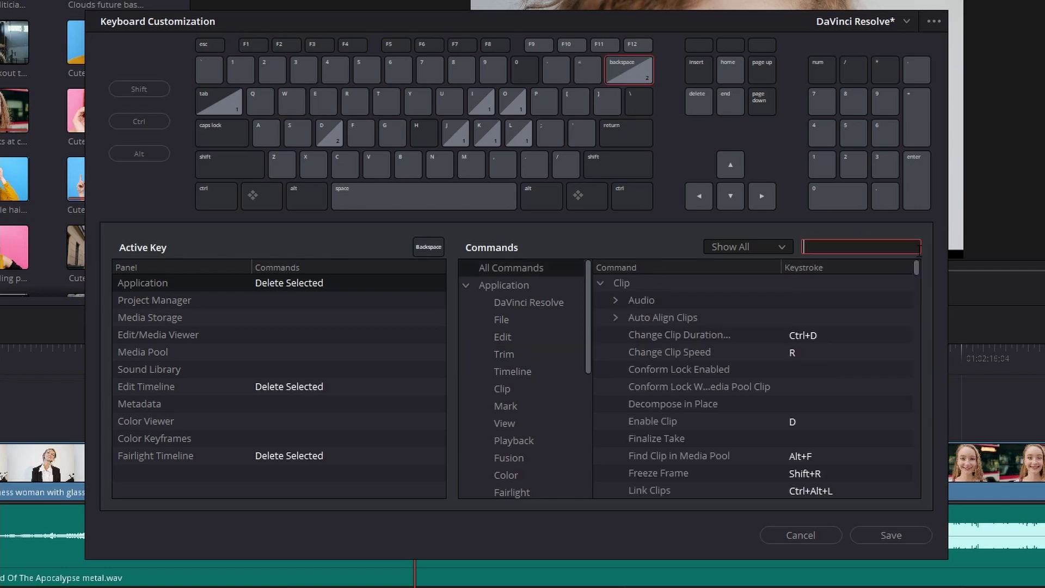
left_click(285, 288)
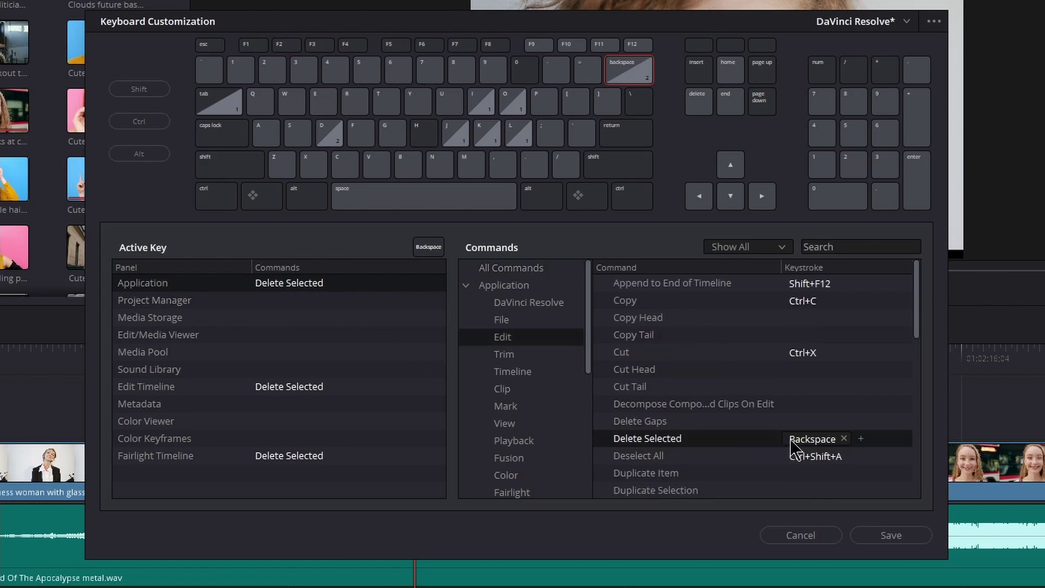
key("Delete")
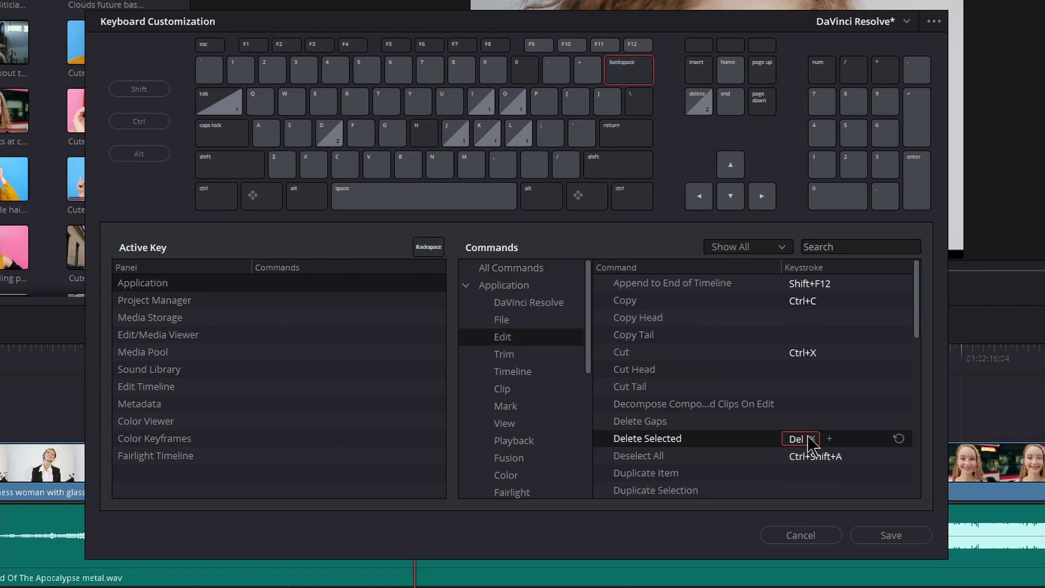
- Find Ripple Delete through the Del key, remove both of its shortcuts and assign Backspace to it
left_click(694, 100)
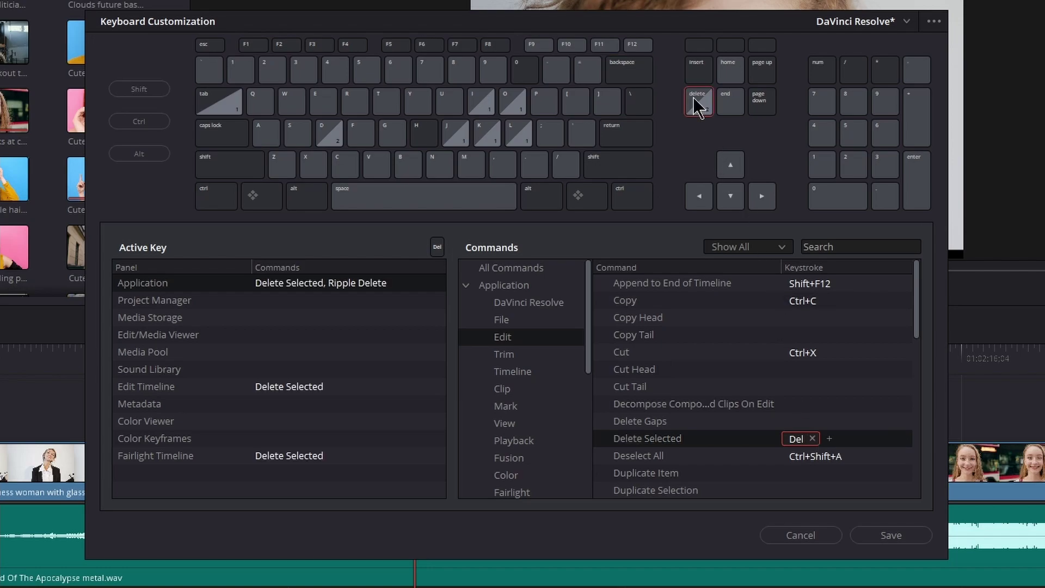
left_click(370, 291)
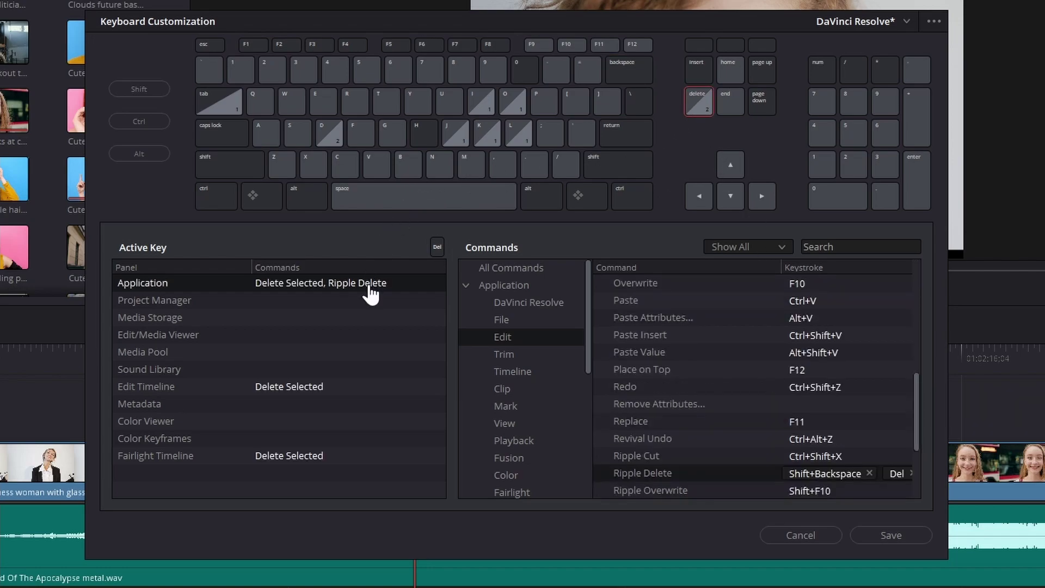
left_click(869, 473)
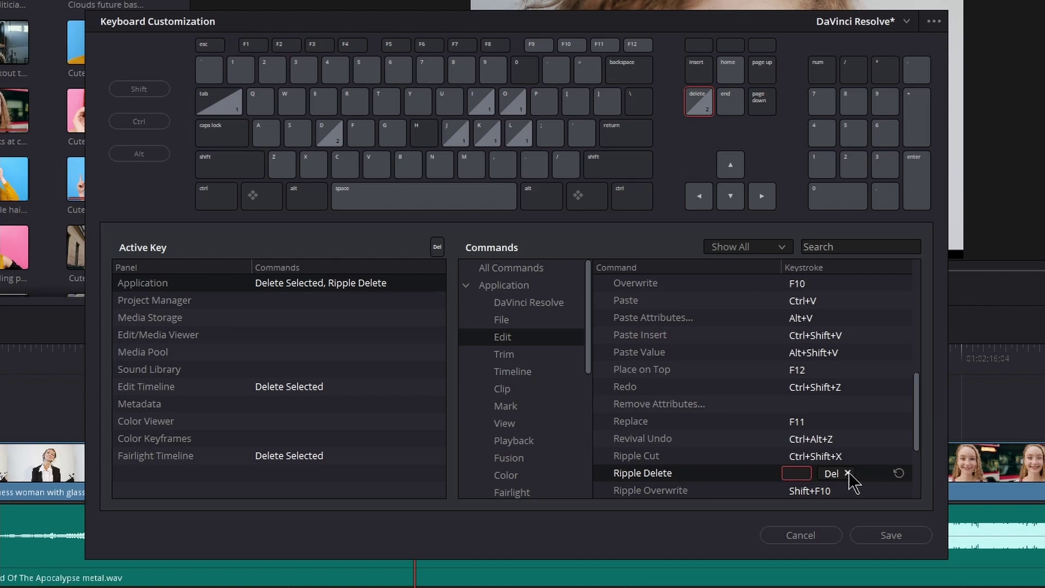
left_click(856, 473)
key("BackSpace")
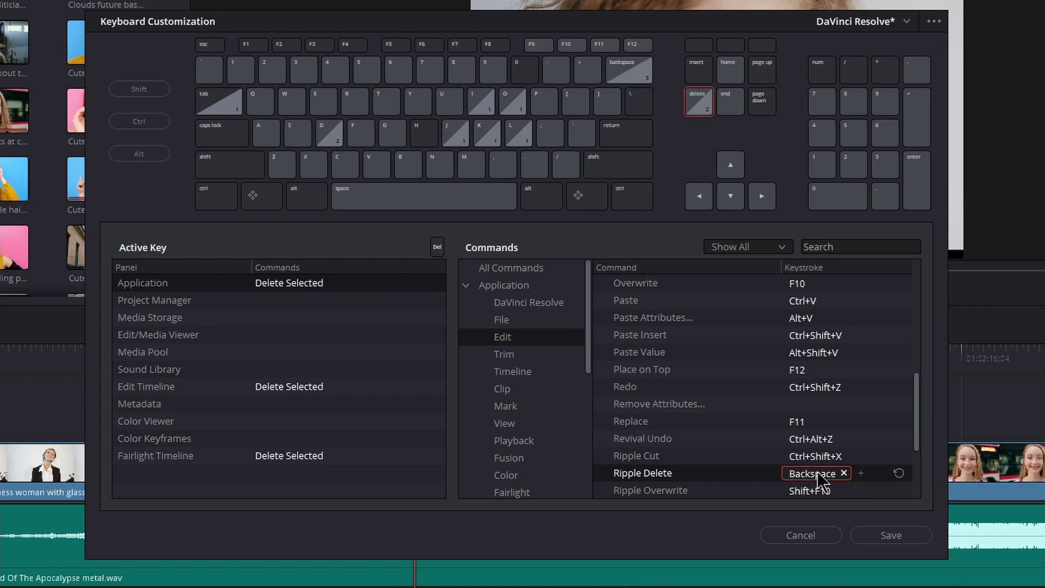
- Search the Timeline commands for "add" and give Add Video Only Transition the additional shortcut \
left_click(640, 98)
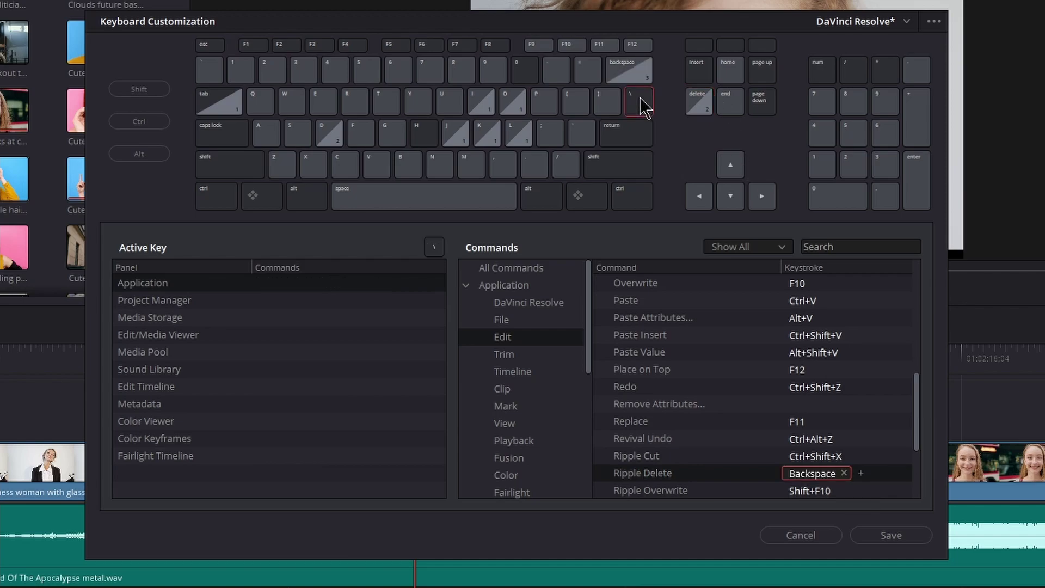
left_click(828, 245)
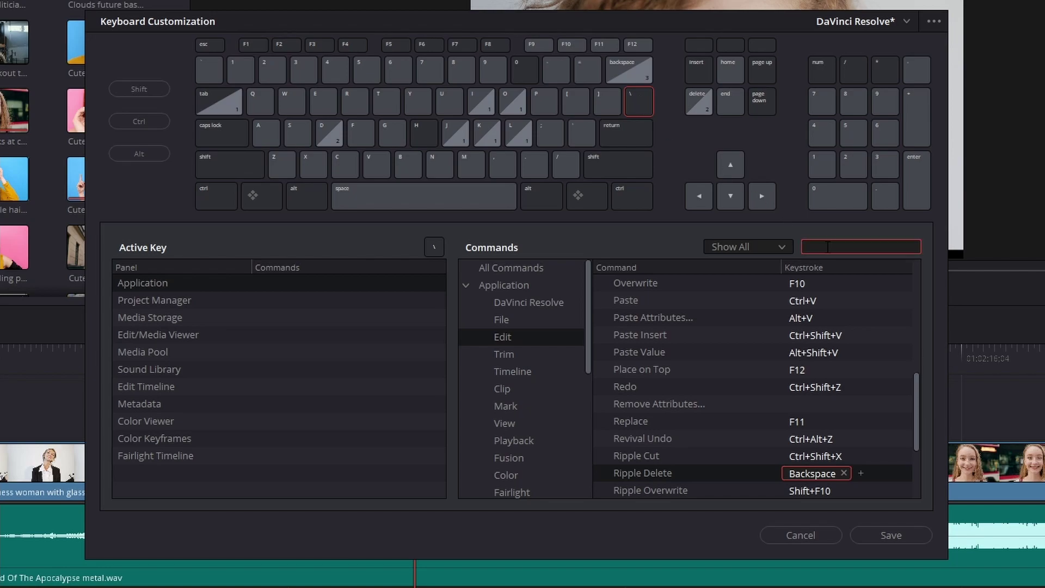
type("add")
left_click(508, 373)
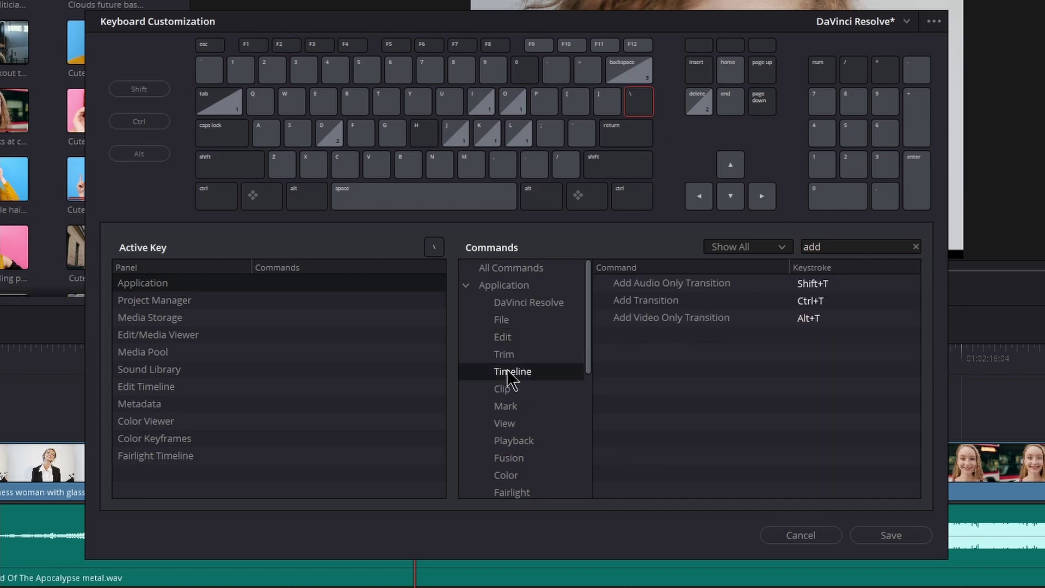
left_click(706, 321)
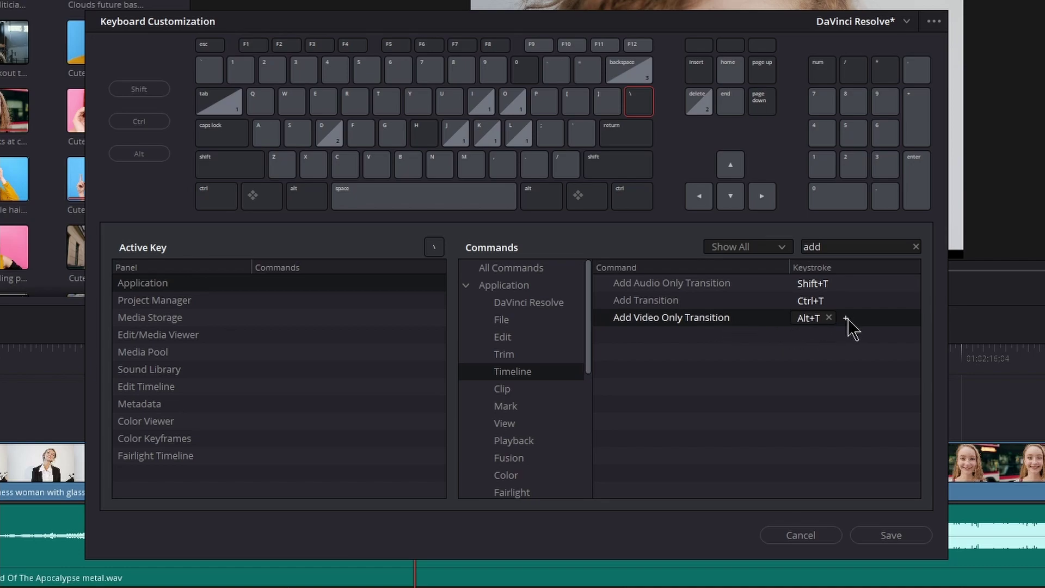
key("backslash")
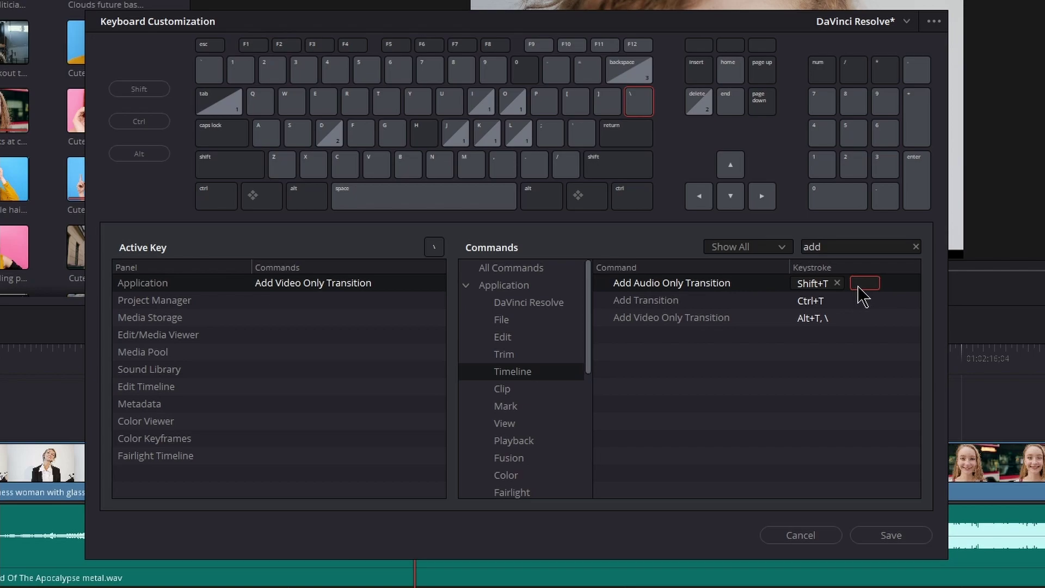
- Add Shift+\ as a second shortcut for Add Audio Only Transition and Ctrl+Shift+\ for Add Transition
key("shift+backslash")
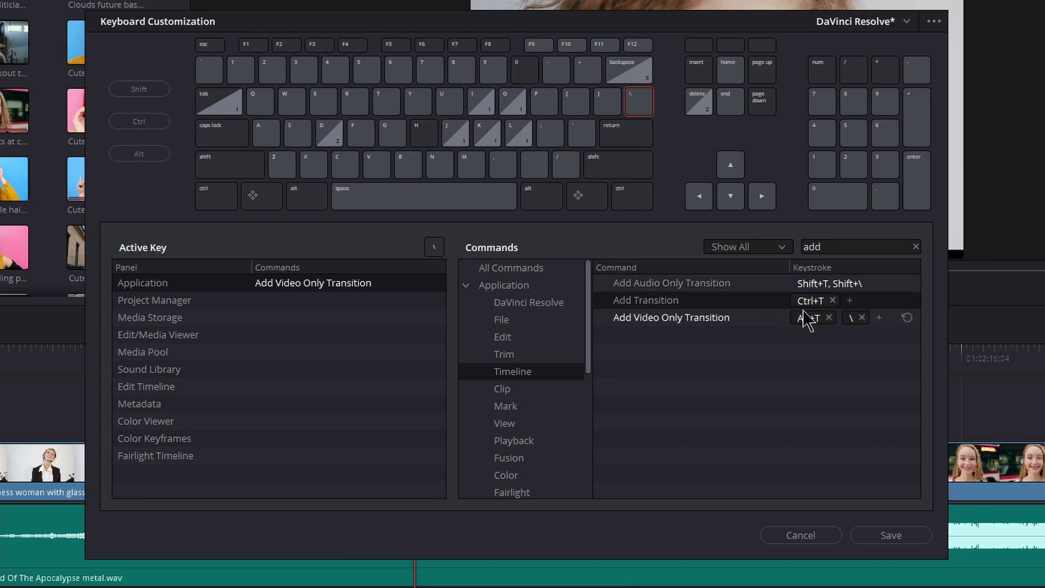
left_click(850, 301)
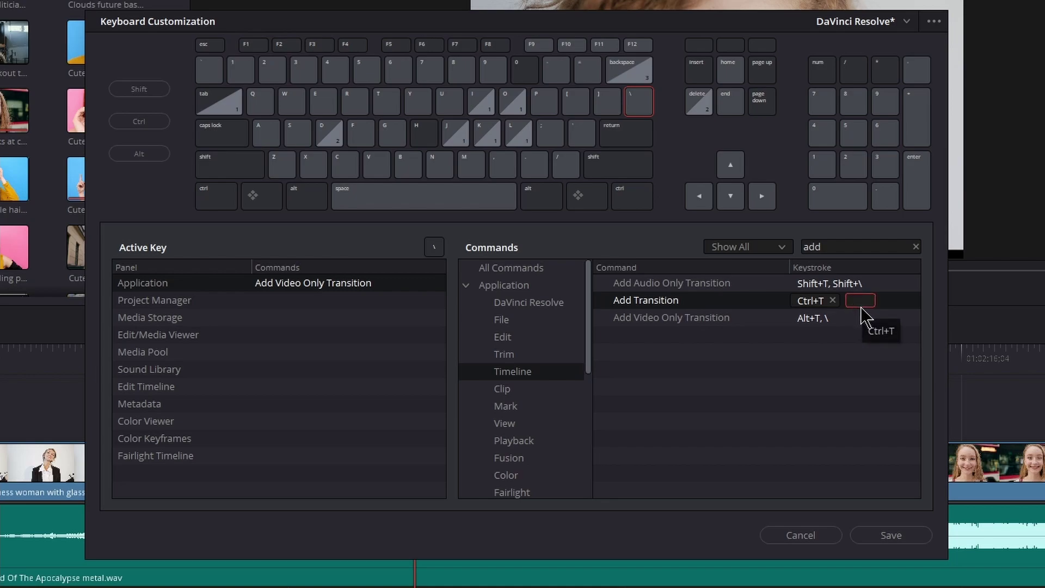
key("ctrl+shift+backslash")
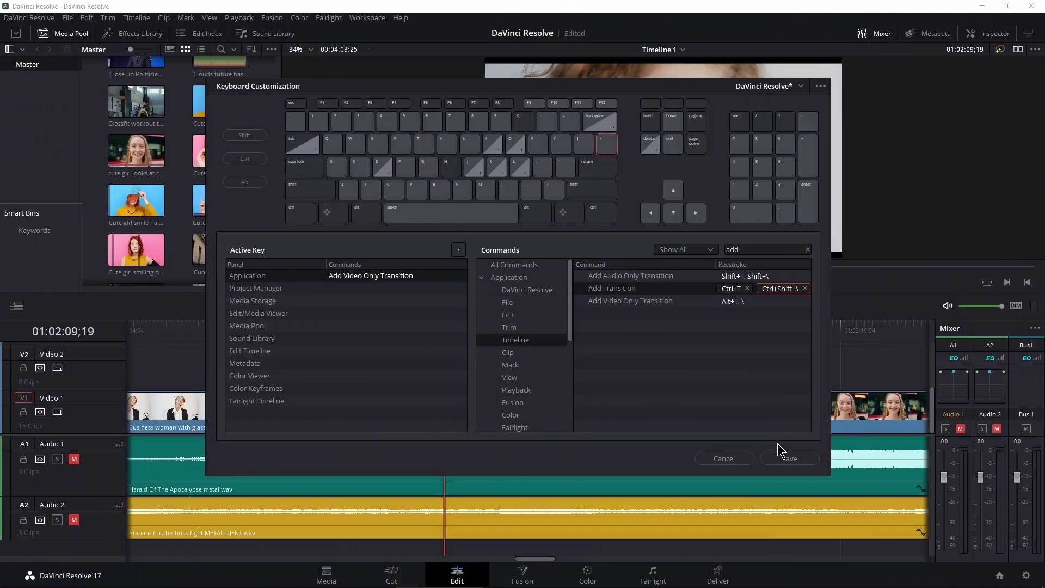
- Save the keyboard layout as a preset named "benoni keyboard" and close the keyboard customization
left_click(788, 459)
type("benoni keyboard")
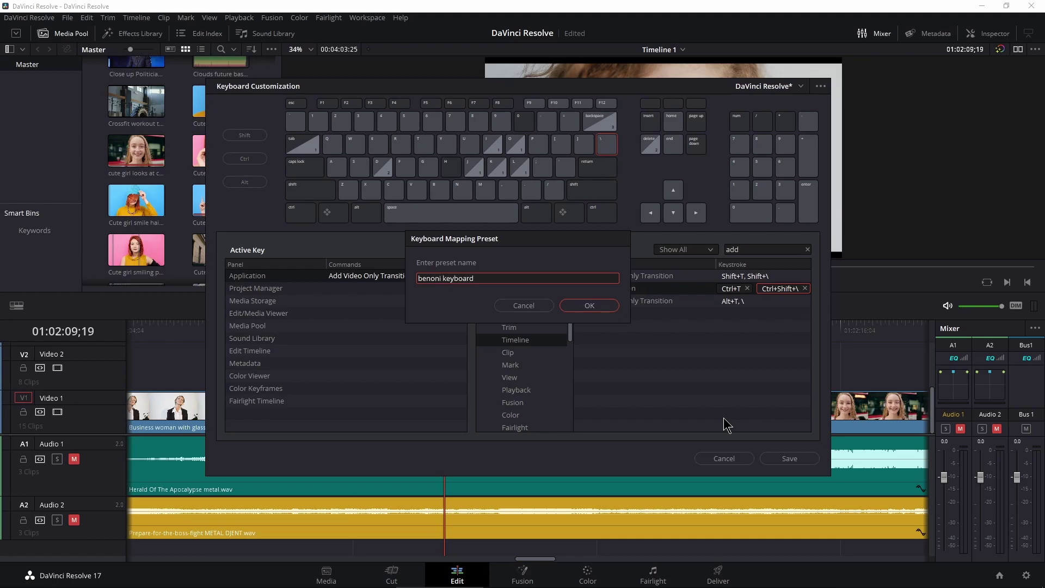
left_click(590, 305)
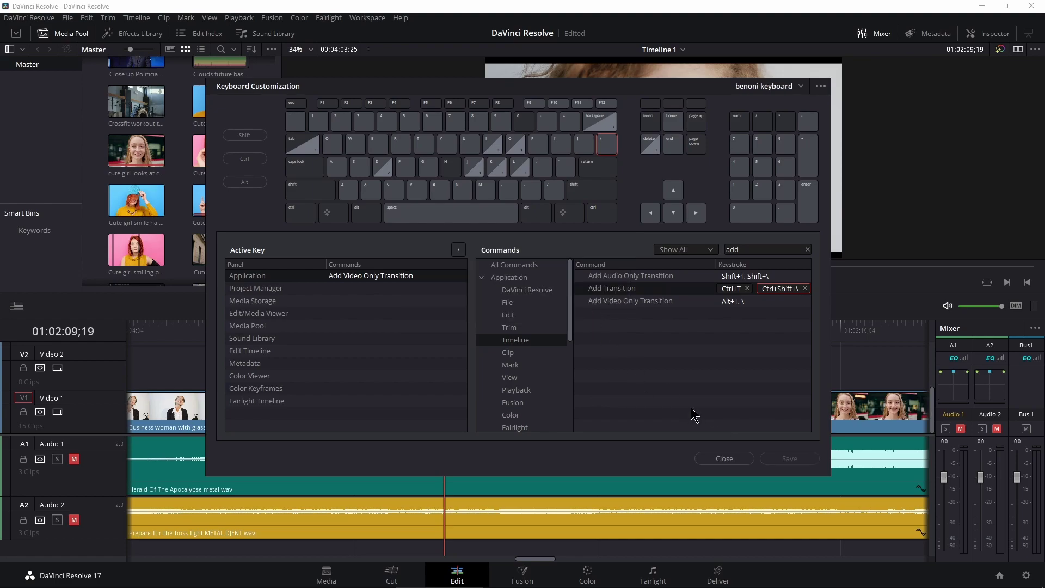
left_click(801, 87)
left_click(727, 218)
left_click(723, 459)
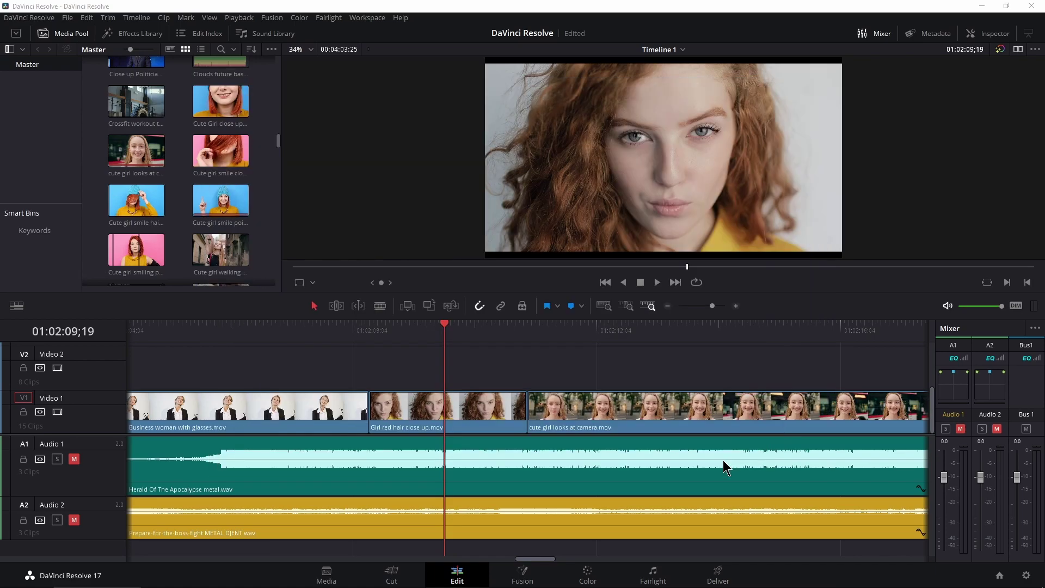
left_click(236, 330)
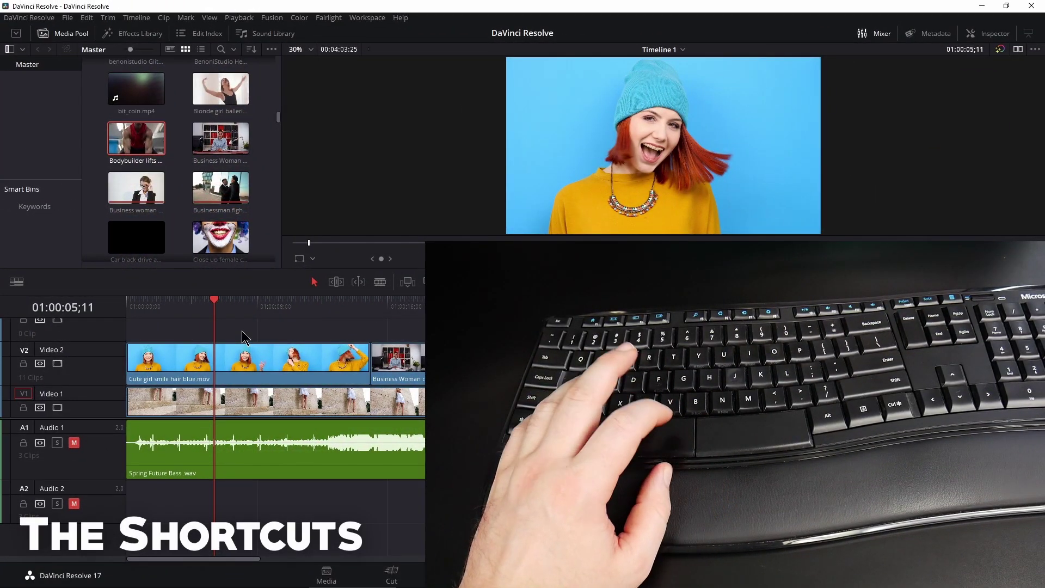
key("b")
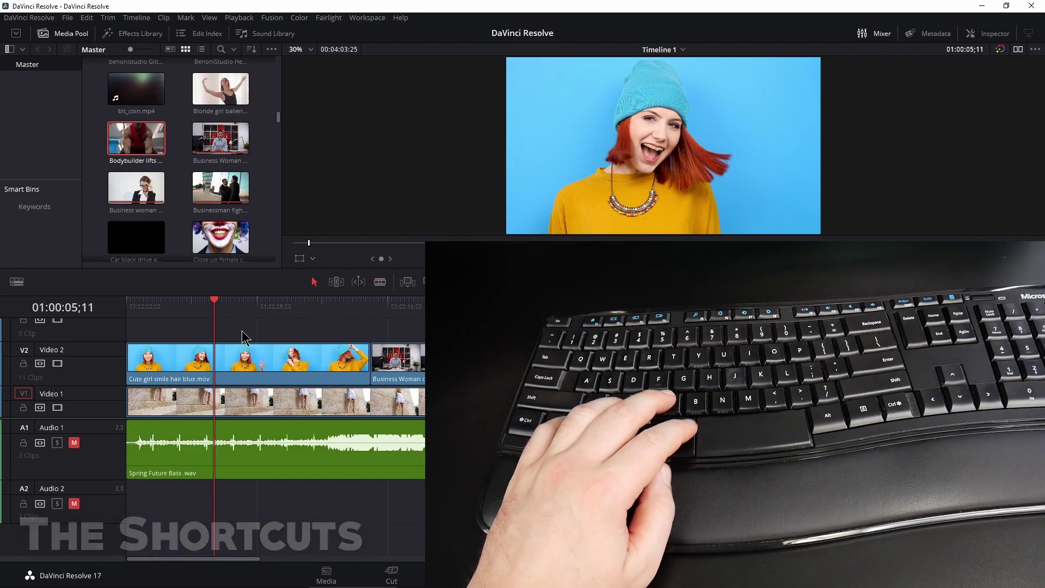
key("ctrl+b")
key("a")
left_click_drag(215, 302, 191, 311)
key("space")
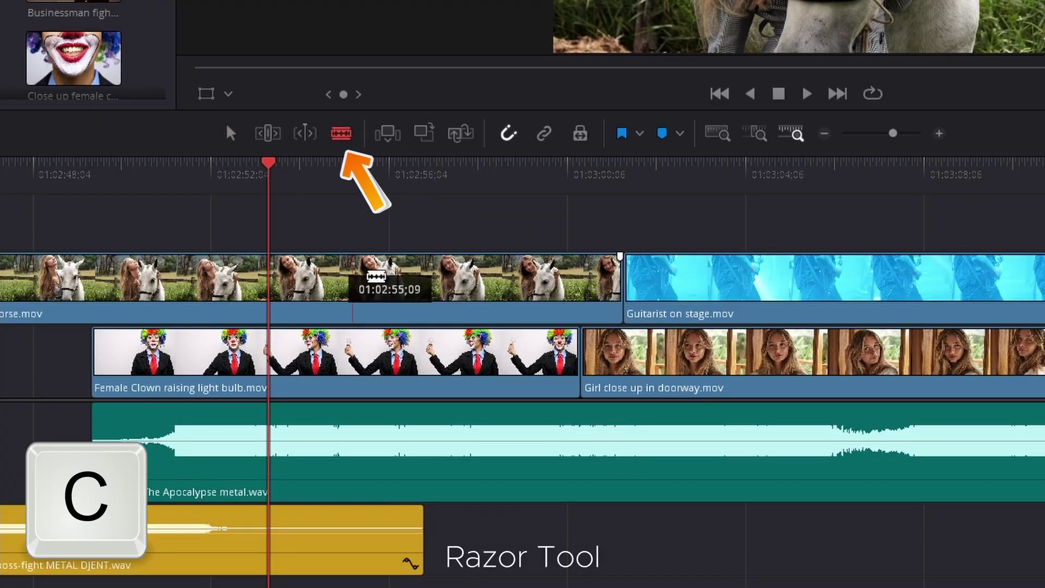
- Razor the white horse clip at three points, the Female Clown clip once and the Herald Of The Apocalypse audio twice, and return to Selection mode
left_click(333, 278)
left_click(424, 278)
left_click(509, 278)
left_click(452, 354)
left_click(332, 447)
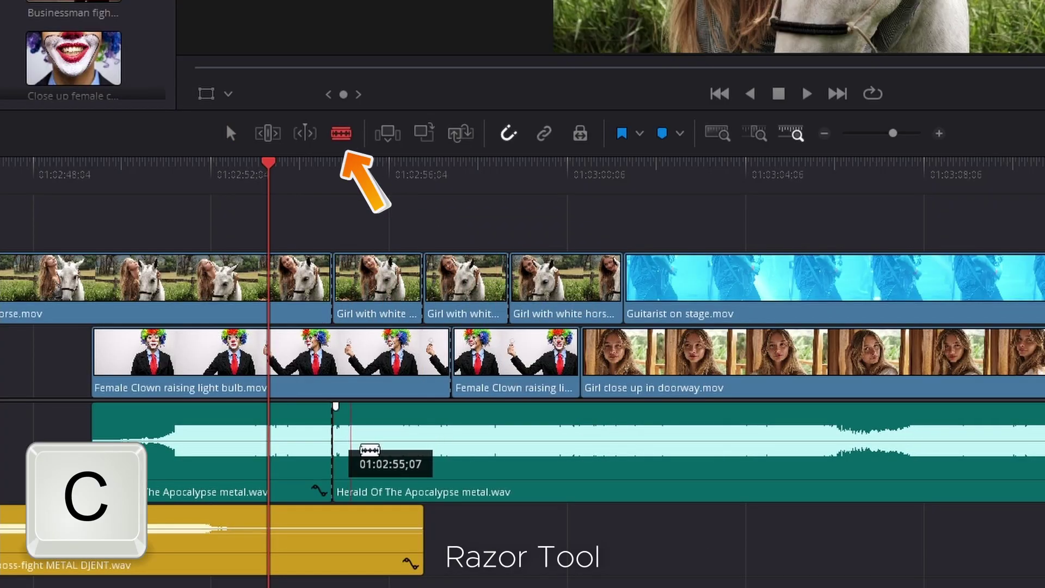
left_click(452, 447)
key("v")
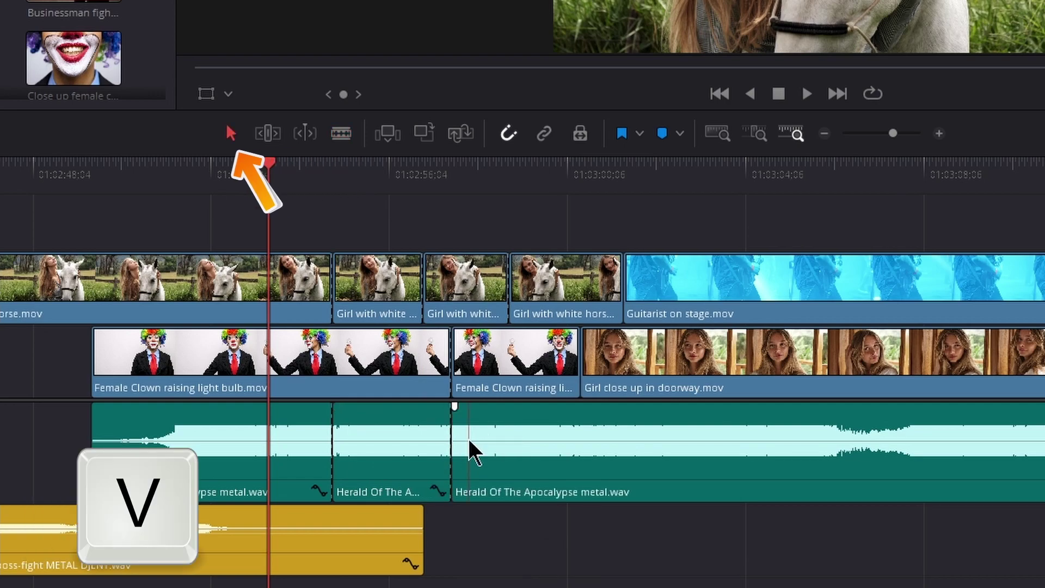
- Move the first short white horse segment to the empty track above and delete the second short segment
left_click_drag(374, 289, 758, 218)
left_click(474, 306)
key("BackSpace")
- Split the clips on all tracks at 01:03:13;09 and again about two seconds earlier
left_click_drag(270, 170, 399, 172)
mouse_move(440, 354)
left_mouse_down()
mouse_move(410, 362)
mouse_move(442, 360)
left_mouse_up()
mouse_move(461, 361)
left_mouse_down()
mouse_move(495, 362)
mouse_move(460, 363)
left_mouse_up()
scroll(454, 422, "right", 3)
left_click_drag(327, 307, 666, 331)
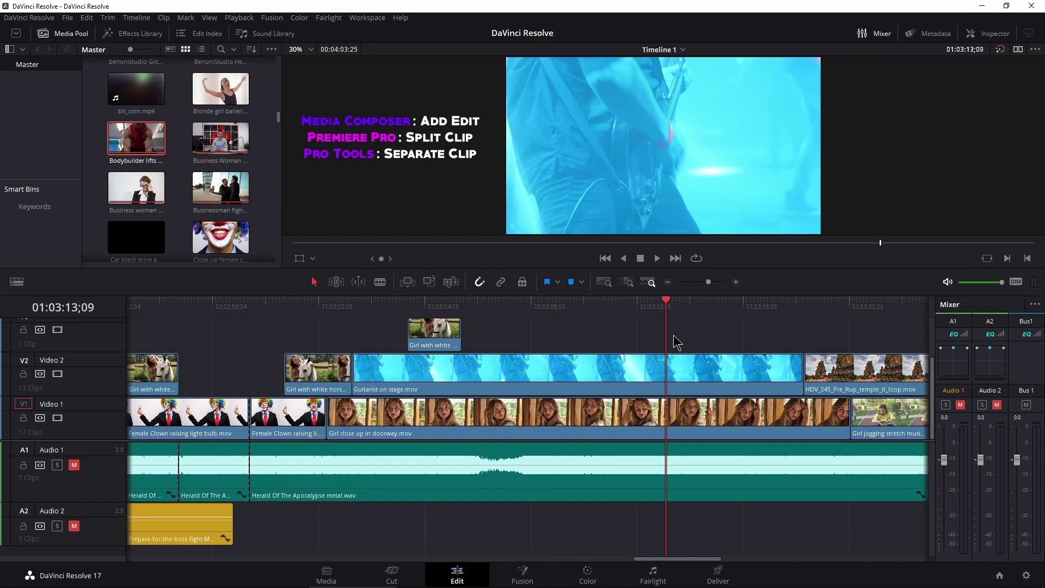
key("b")
left_click_drag(666, 306, 553, 323)
key("b")
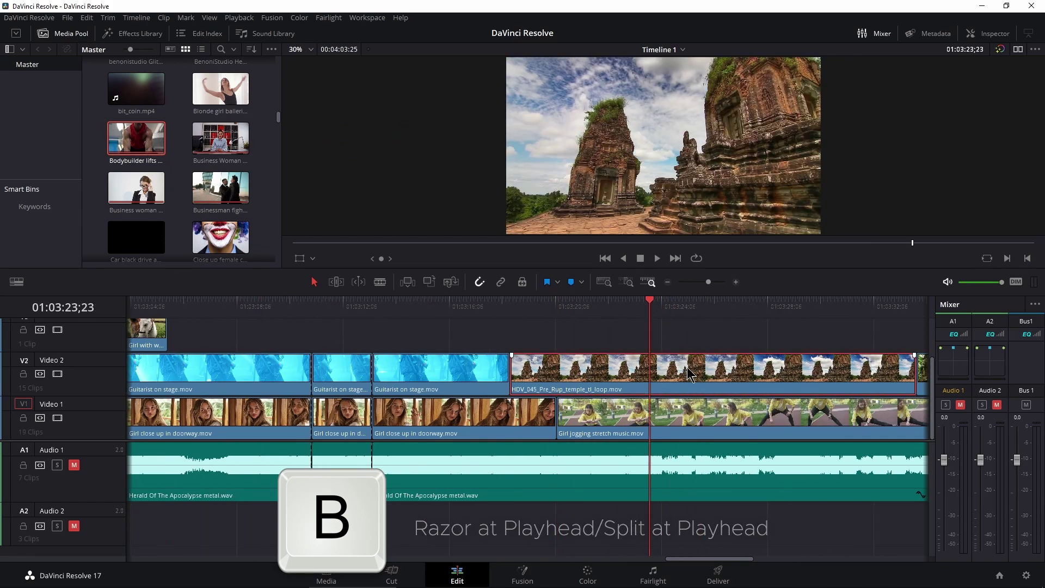
- Split only the Pre Rup temple clip at 01:03:23;23 and reposition its two parts, placing the first one on the track above
key("ctrl+b")
left_click(746, 303)
left_click_drag(621, 374, 518, 351)
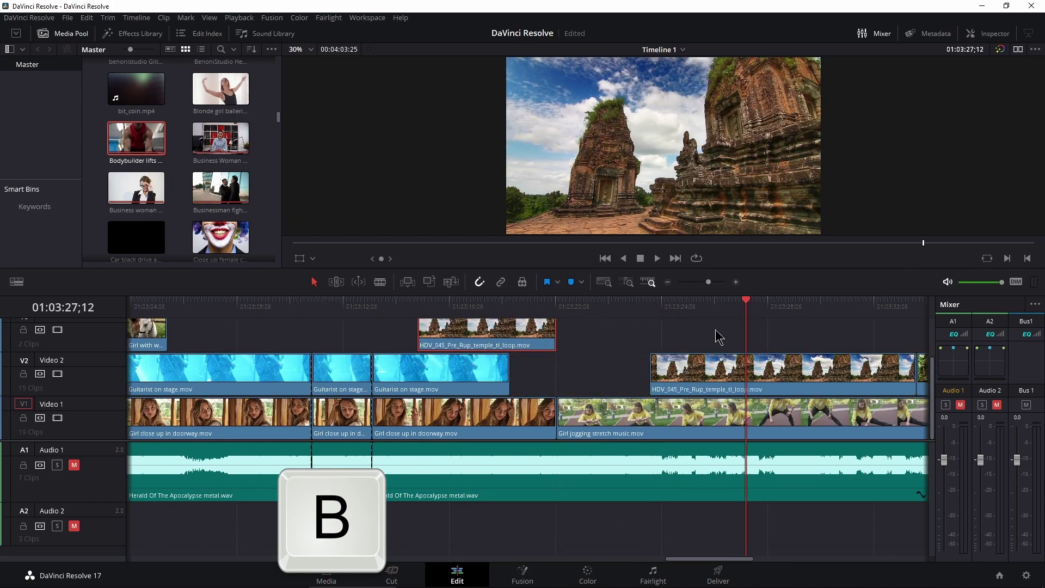
left_click_drag(731, 383, 675, 385)
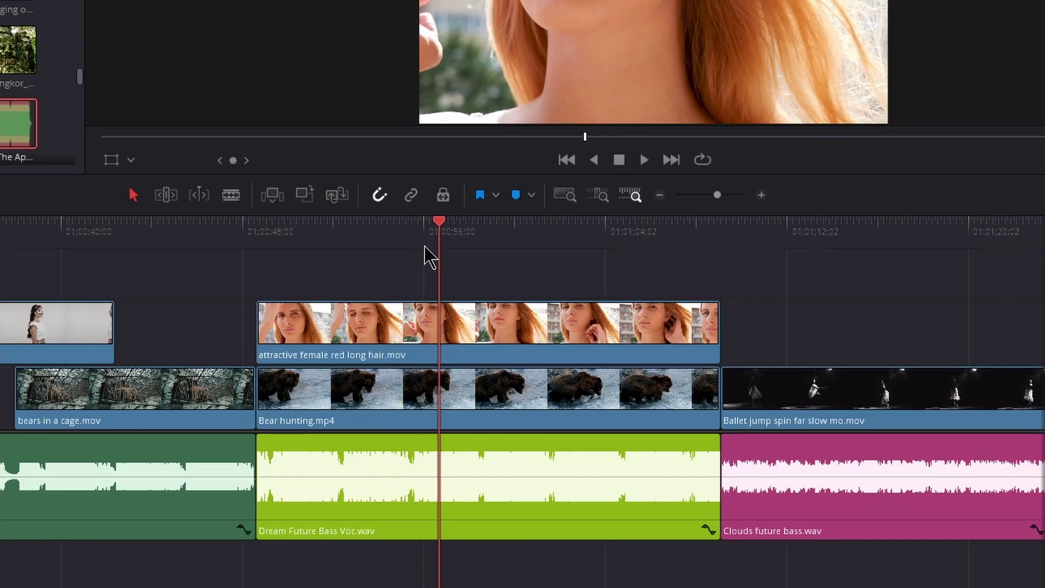
- Ripple-trim the start of the Bear hunting clip and the clips stacked with it to the playhead, twice
key("q")
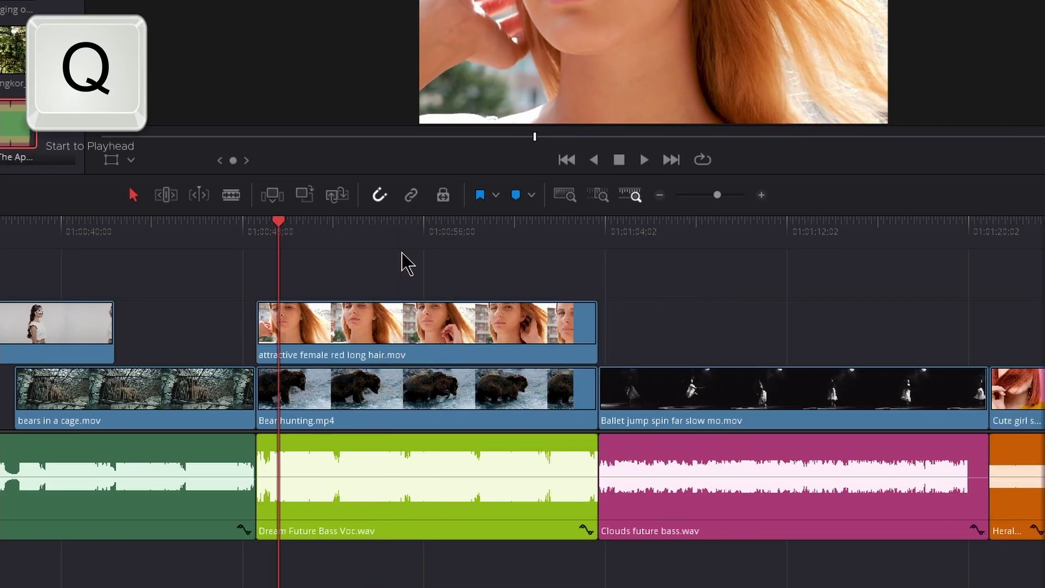
key("q")
scroll(355, 287, "right", 5)
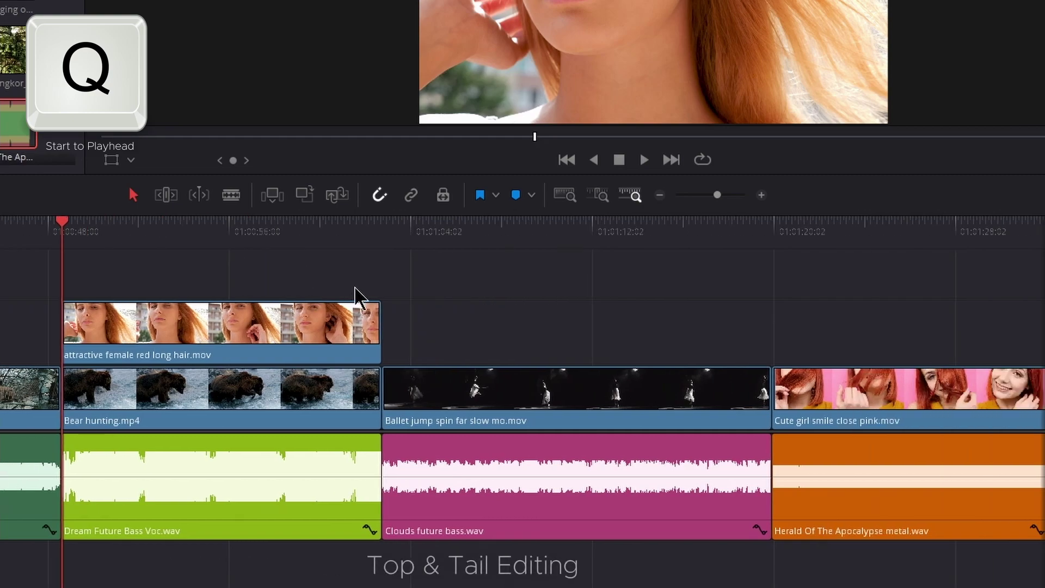
- Ripple-trim the end of the Ballet jump spin clip and its Clouds future bass audio to the playhead, twice
left_click_drag(337, 227, 628, 241)
key("w")
key("w")
- Step the playhead back by frames and jump it between the previous and next clip boundaries on the timeline
key("Left")
key("Left")
key("Left")
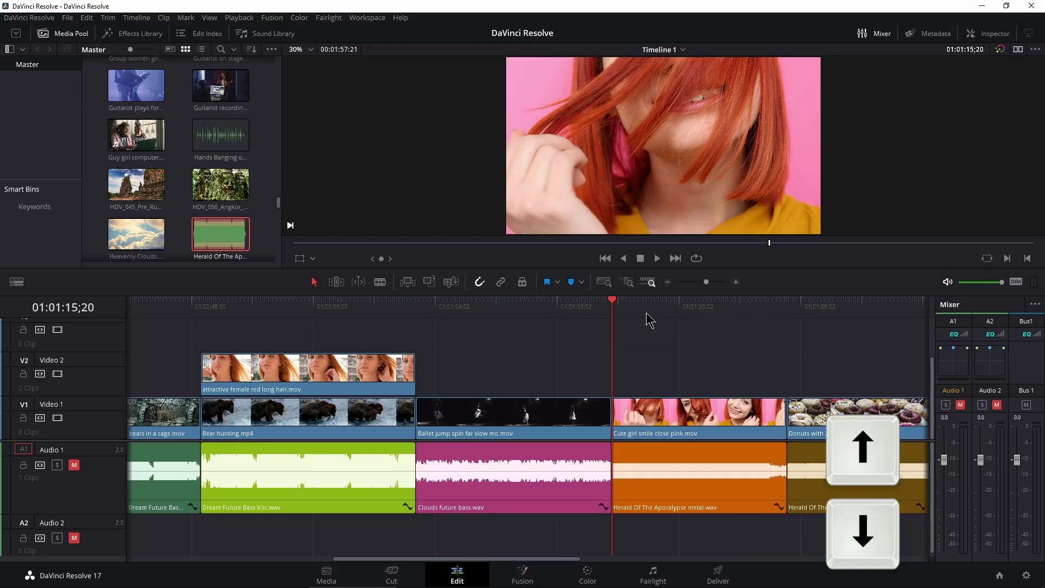
key("Up")
key("Down")
key("Down")
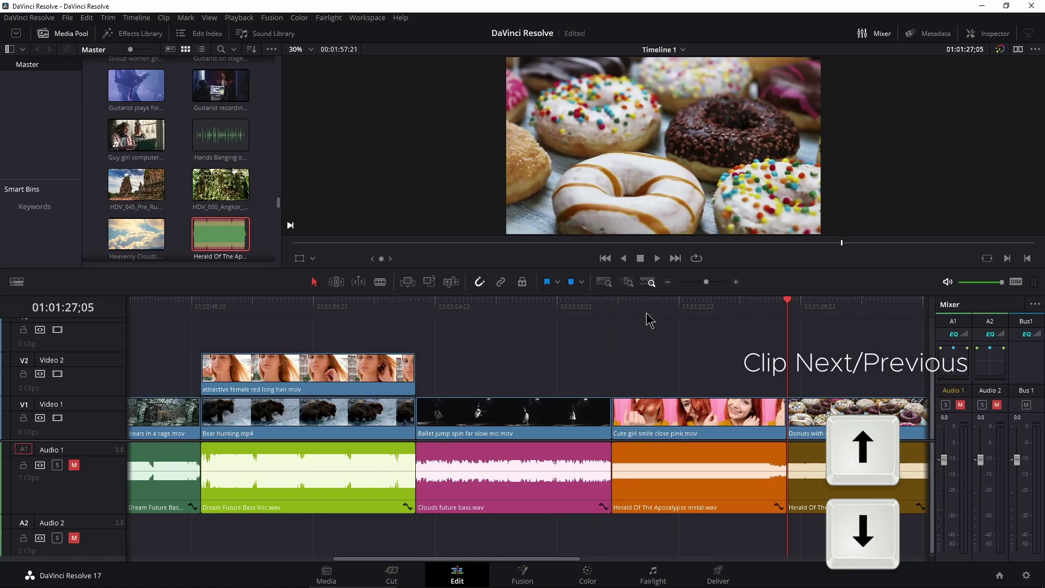
key("Down")
key("Up")
key("Up")
key("Up")
key("Up")
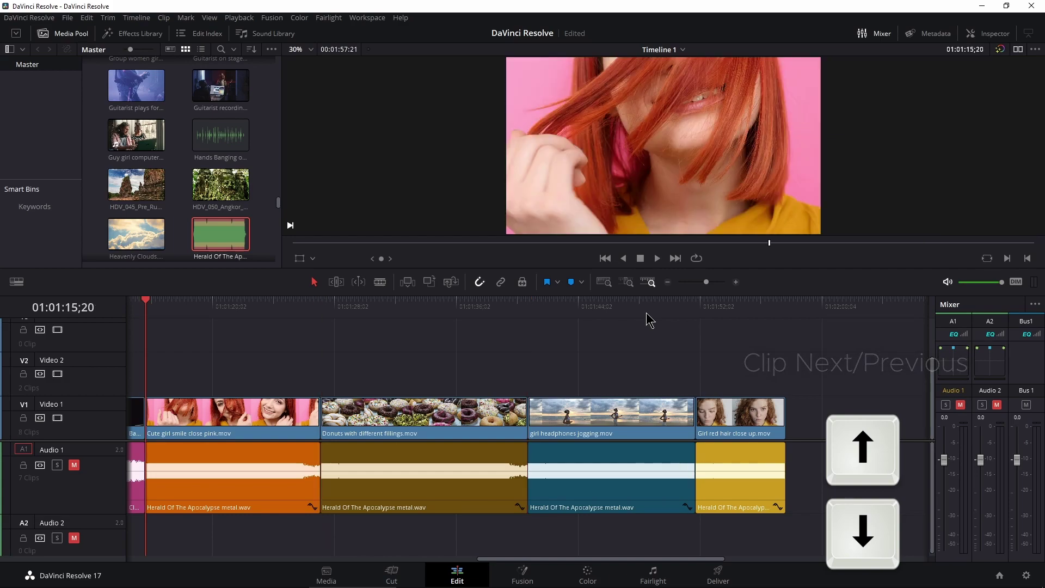
key("Down")
key("Down")
- Select the nearest edit point and advance the selection to the cut before Girl red hair close up.mov
key("a")
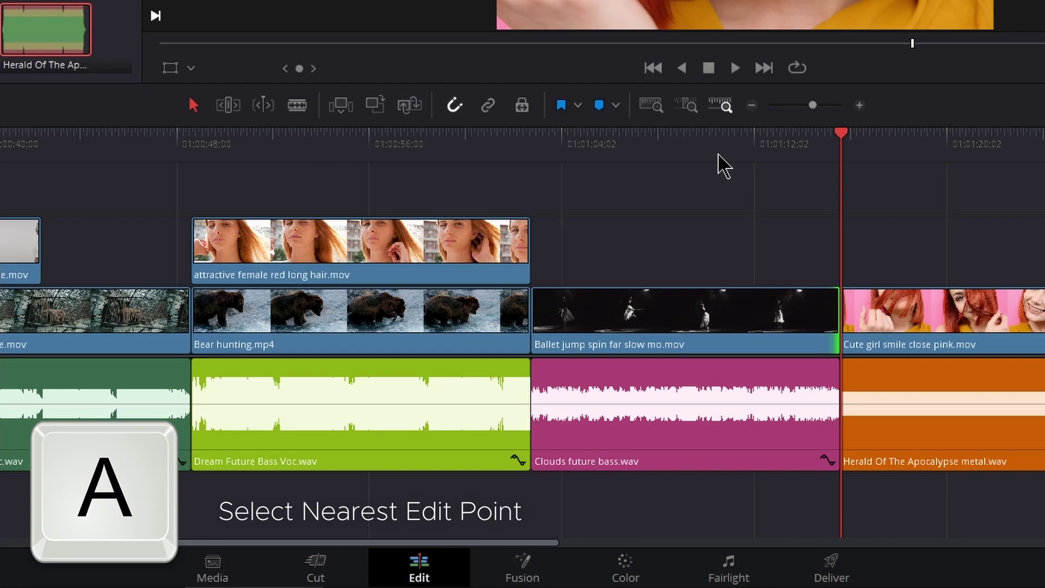
key("Up")
key("Down")
key("Down")
key("Down")
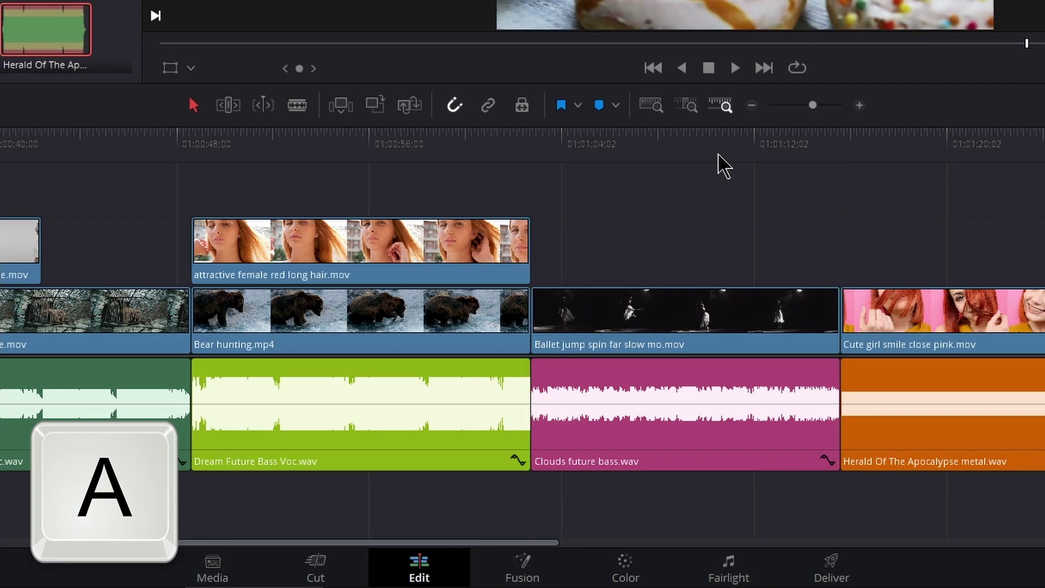
key("Down")
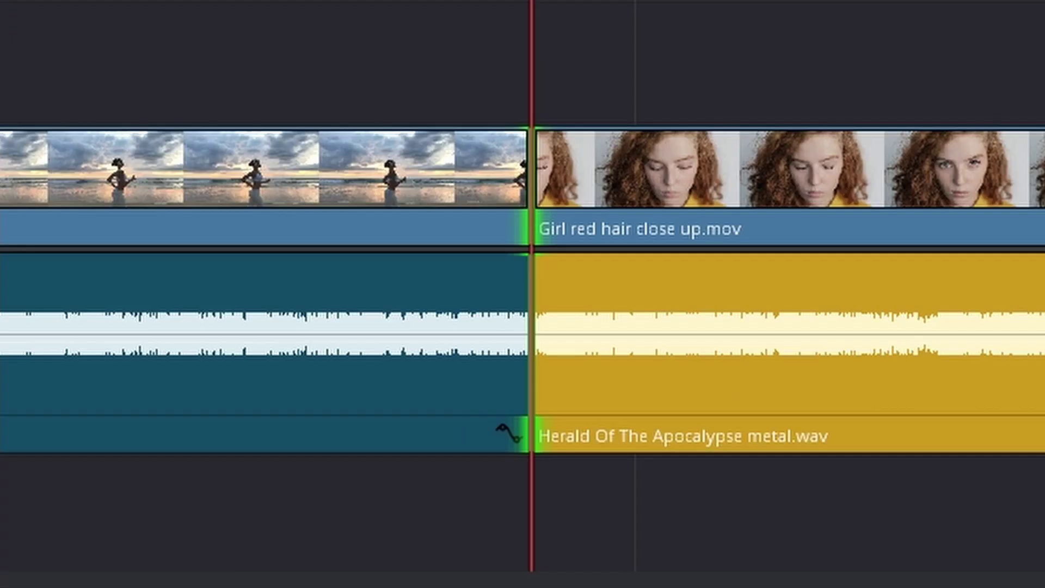
- Cycle the selected edit point's type until only the start of the Girl red hair close up clip is selected
key("s")
key("s")
key("s")
key("s")
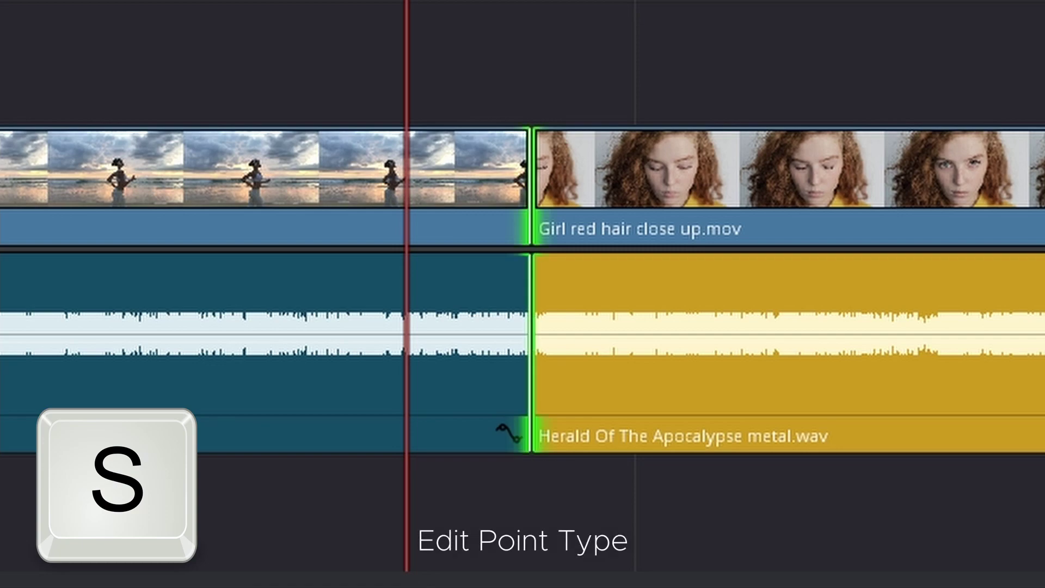
key("s")
key("s")
key("s")
- Nudge the start of the Girl red hair close up clip and its audio frame by frame in both directions
key("comma")
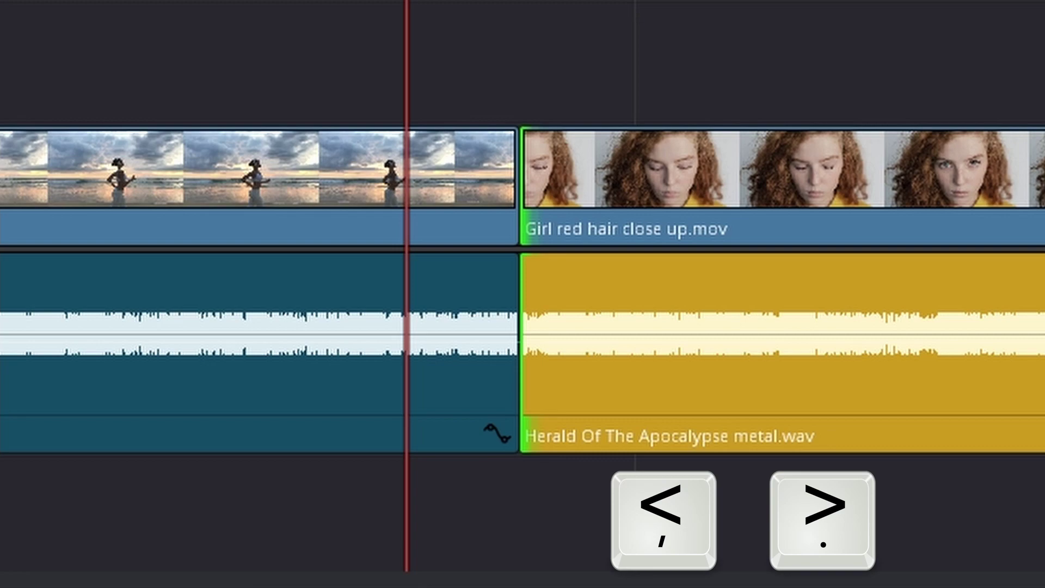
key("period")
key("period")
key("period")
key("period")
key("period")
key("period")
key("period")
key("period")
key("period")
key("comma")
key("comma")
key("comma")
key("comma")
key("comma")
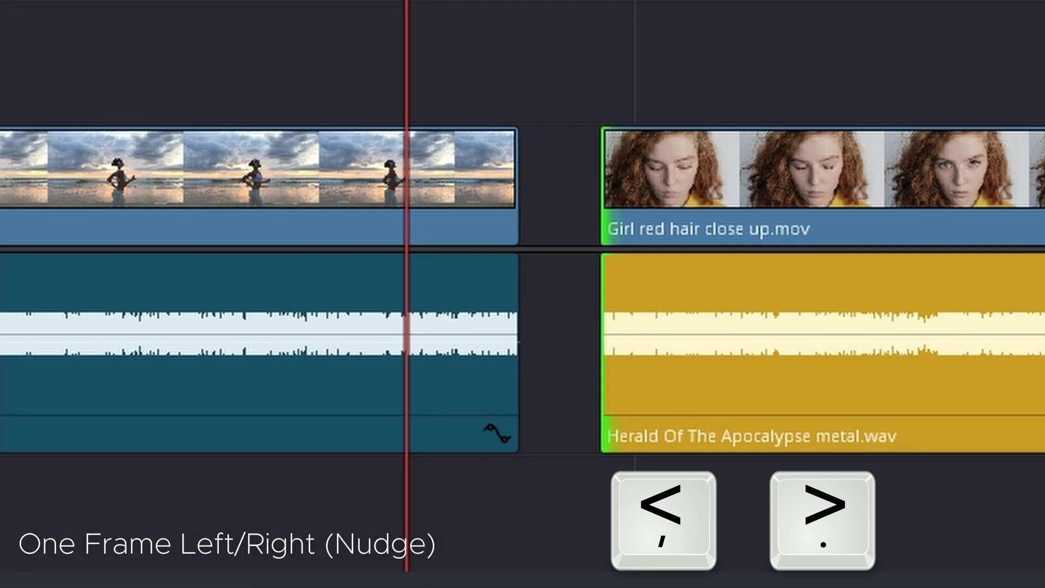
key("comma")
key("comma")
key("comma")
key("comma")
key("comma")
key("comma")
key("comma")
key("comma")
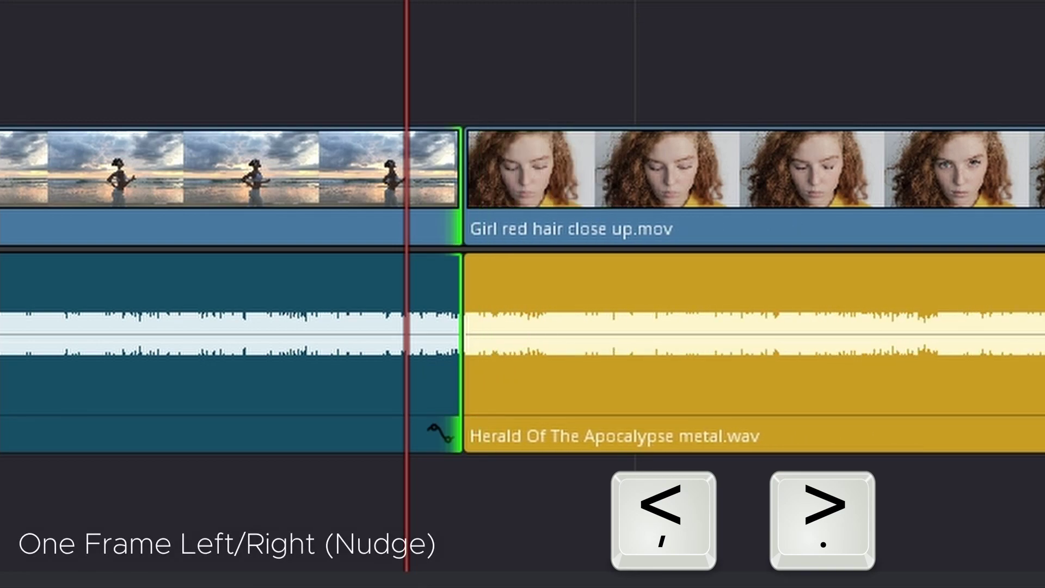
- Nudge the end of the girl headphones jogging clip and its audio frame by frame in both directions
key("period")
key("period")
key("period")
key("period")
key("period")
key("comma")
key("comma")
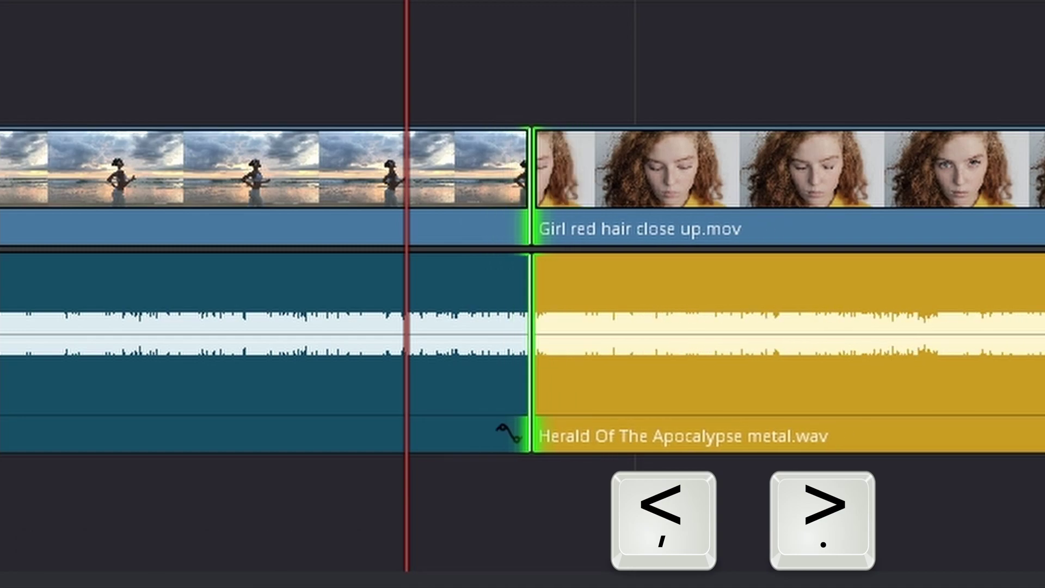
- Roll the cut between the jogging and Girl red hair close up clips frame by frame in both directions
key("comma")
key("comma")
key("comma")
key("period")
key("period")
- Select only the Girl red hair close up video clip and nudge it frame by frame earlier and later on its track
left_click(595, 375)
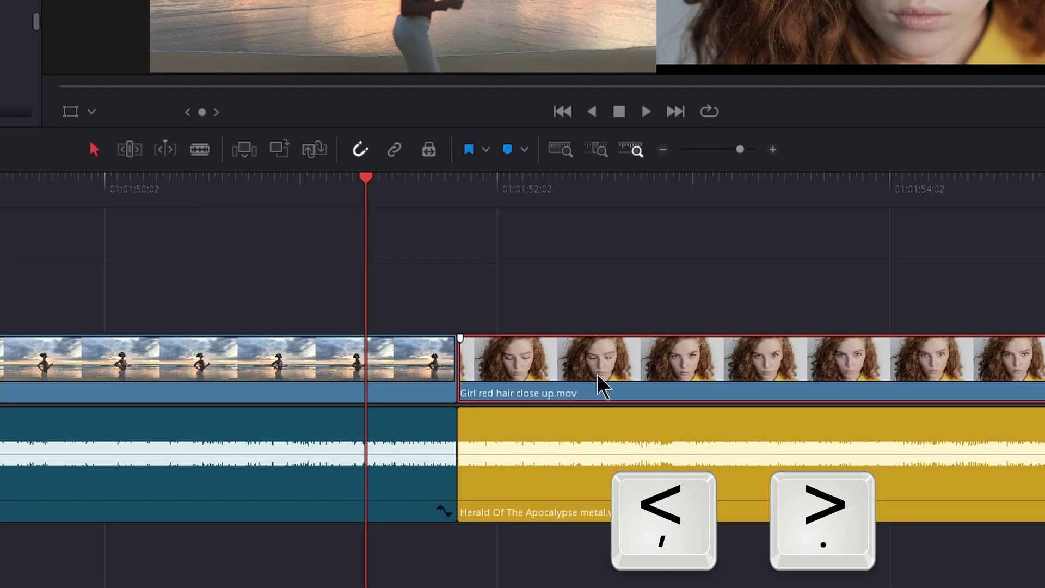
key("comma")
key("comma")
key("comma")
key("comma")
key("comma")
key("comma")
key("comma")
key("period")
key("period")
key("period")
key("period")
key("period")
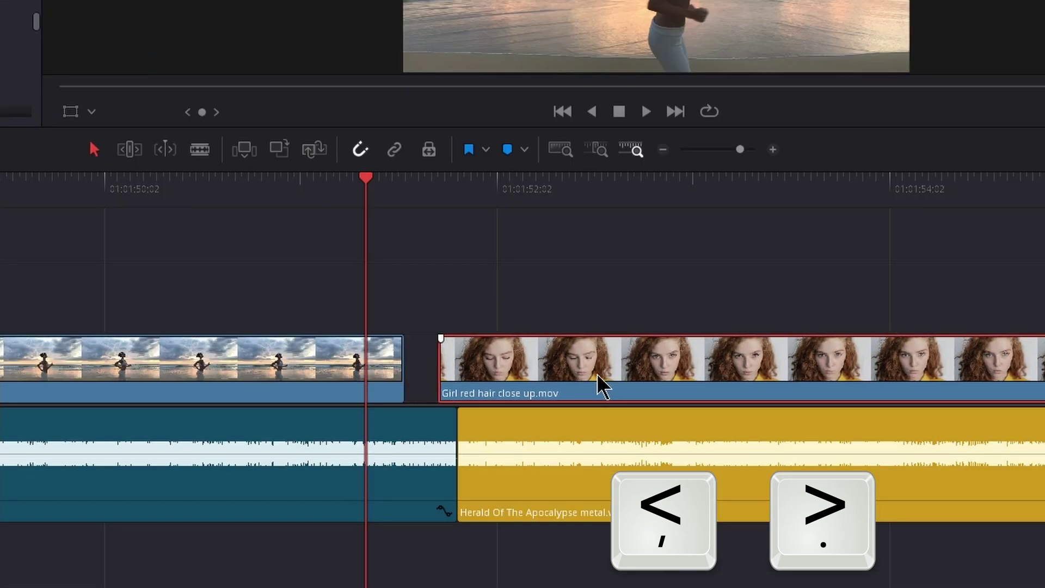
key("comma")
key("comma")
key("comma")
key("comma")
key("comma")
key("comma")
key("comma")
key("comma")
key("comma")
key("period")
key("period")
key("period")
key("period")
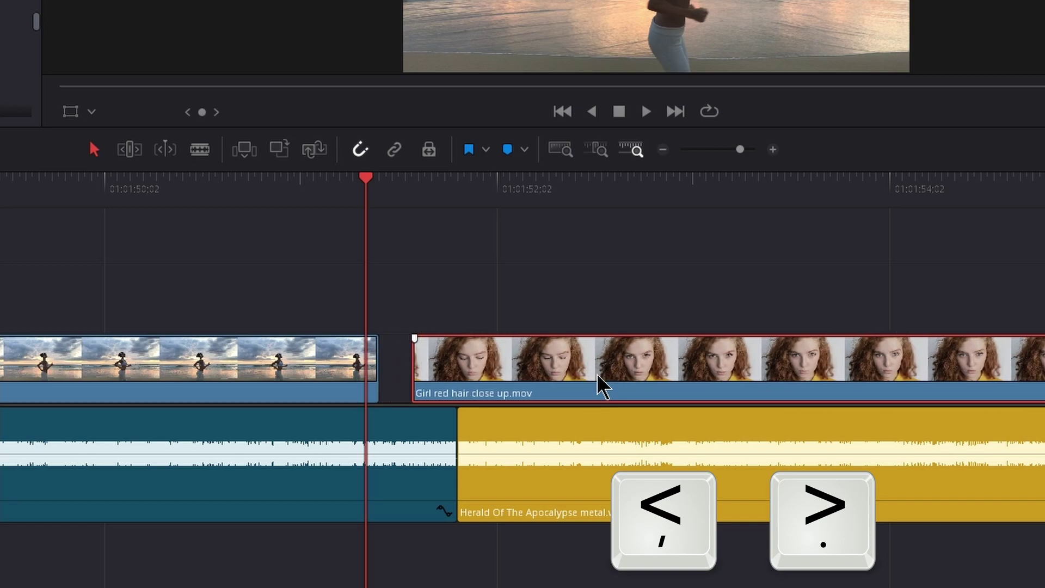
key("period")
key("period")
key("period")
key("period")
key("period")
key("period")
key("period")
key("period")
- Add the Herald Of The Apocalypse audio clip below to the selection and nudge both clips together frame by frame
left_click(670, 508, "ctrl")
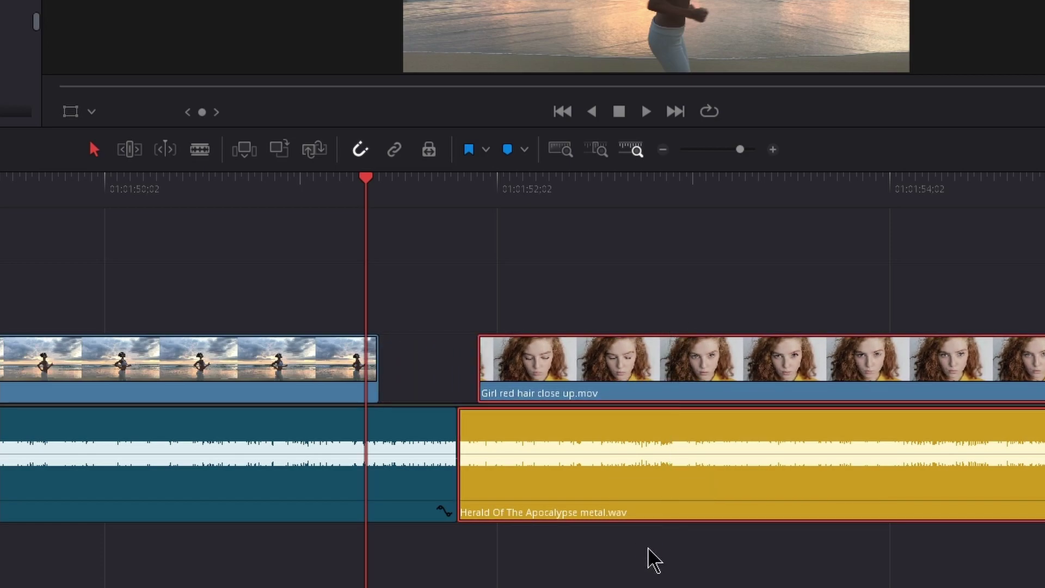
key("period")
key("period")
key("period")
key("comma")
key("comma")
key("comma")
key("comma")
key("comma")
key("comma")
key("comma")
key("comma")
key("comma")
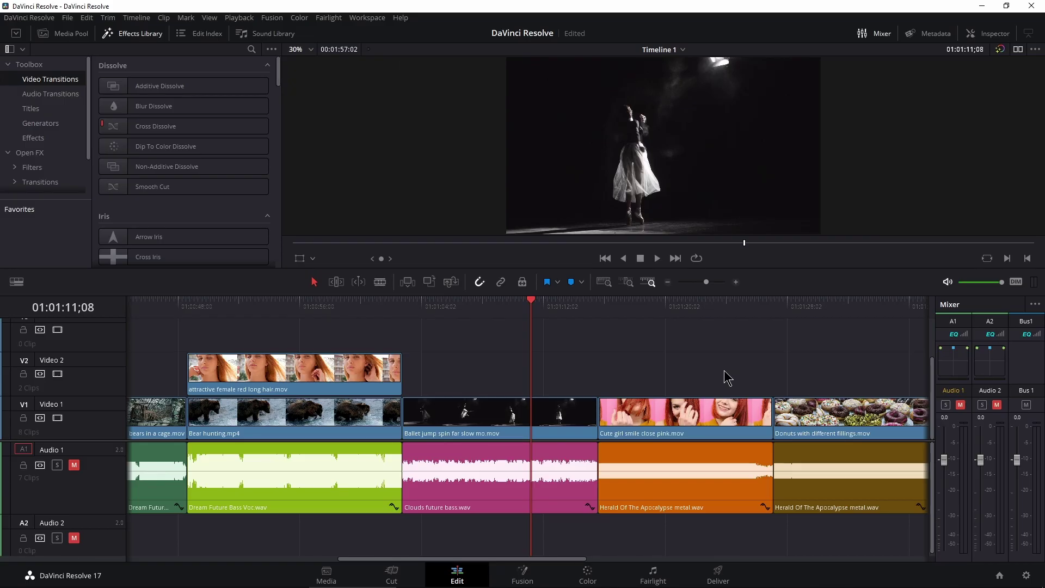
- Add the default video transition and the default audio transition at the cut between Ballet jump spin far slow mo and Cute girl smile close pink
key("Down")
left_click_drag(706, 282, 716, 284)
left_click(434, 317)
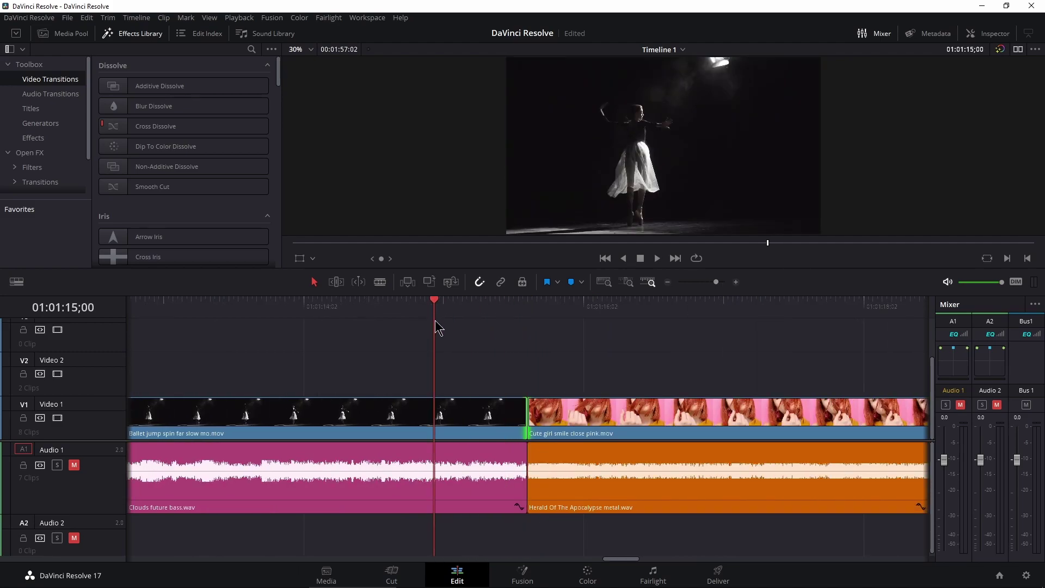
key("backslash")
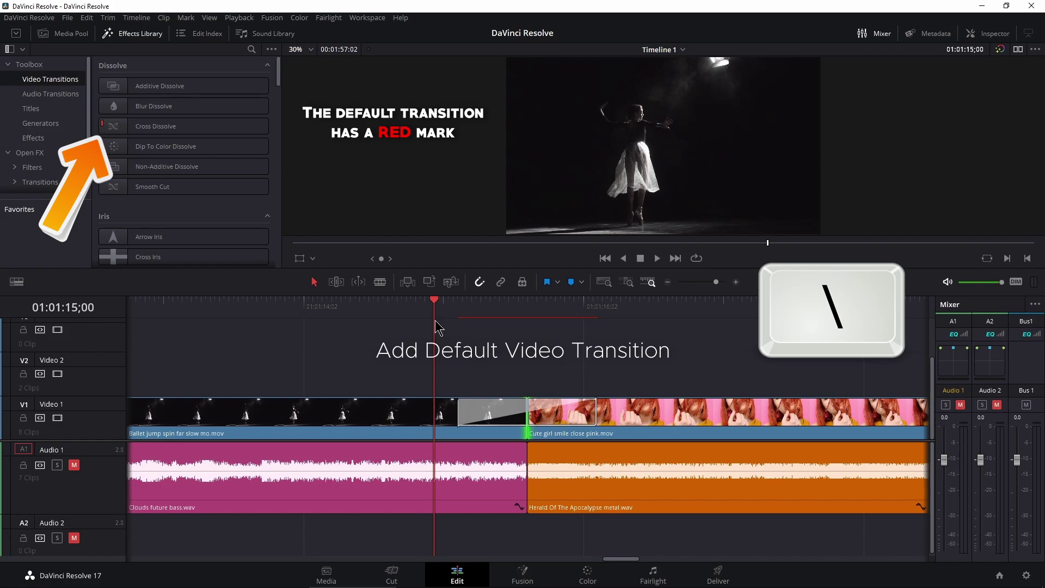
key("shift+backslash")
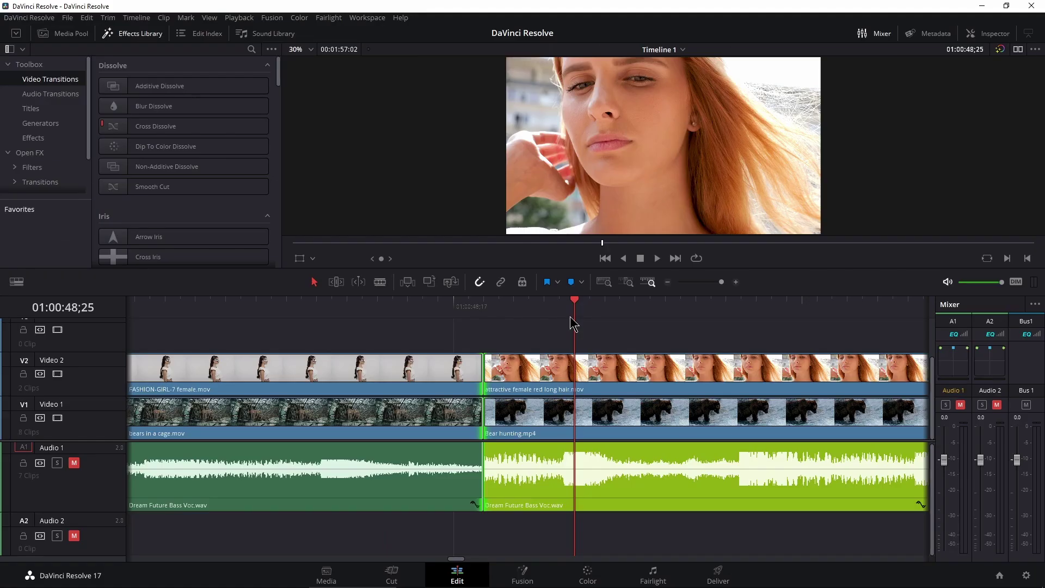
- Add the default video and audio transitions on all tracks at the cut before the attractive female and Bear hunting clips
key("ctrl+shift+backslash")
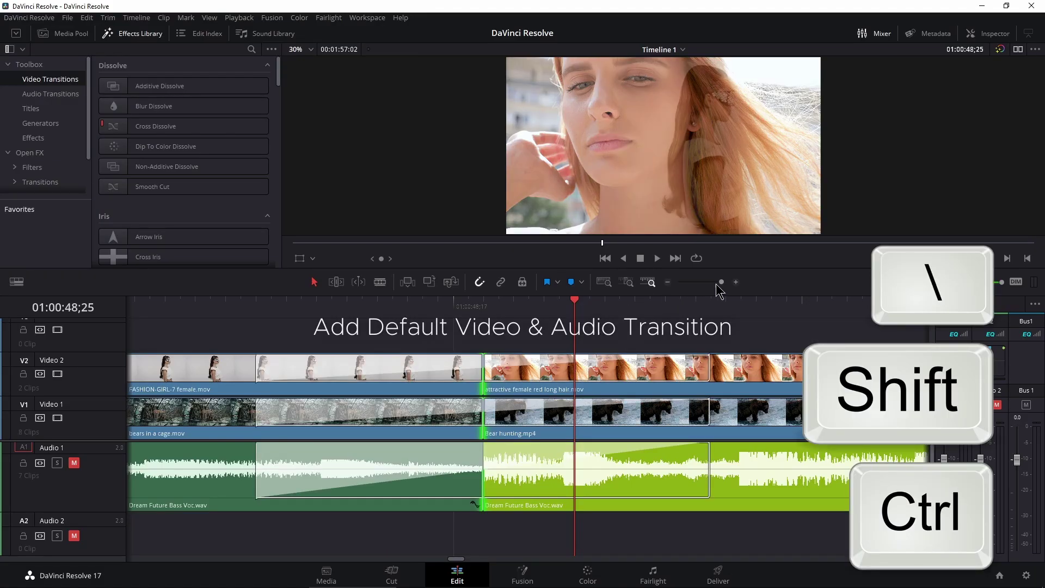
left_click_drag(720, 291, 701, 287)
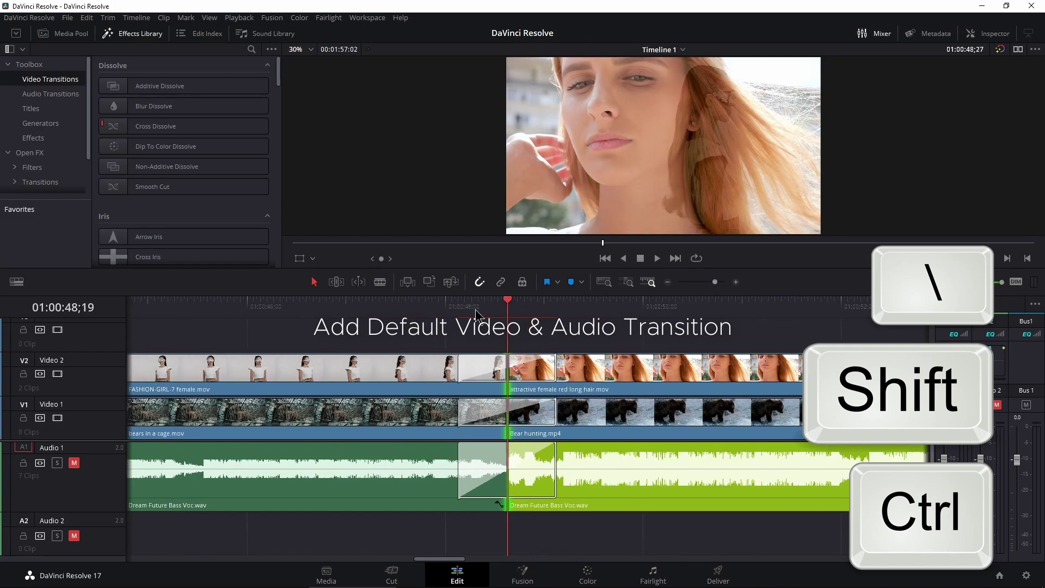
- Undo the added video and audio transitions and redo them
key("ctrl+z")
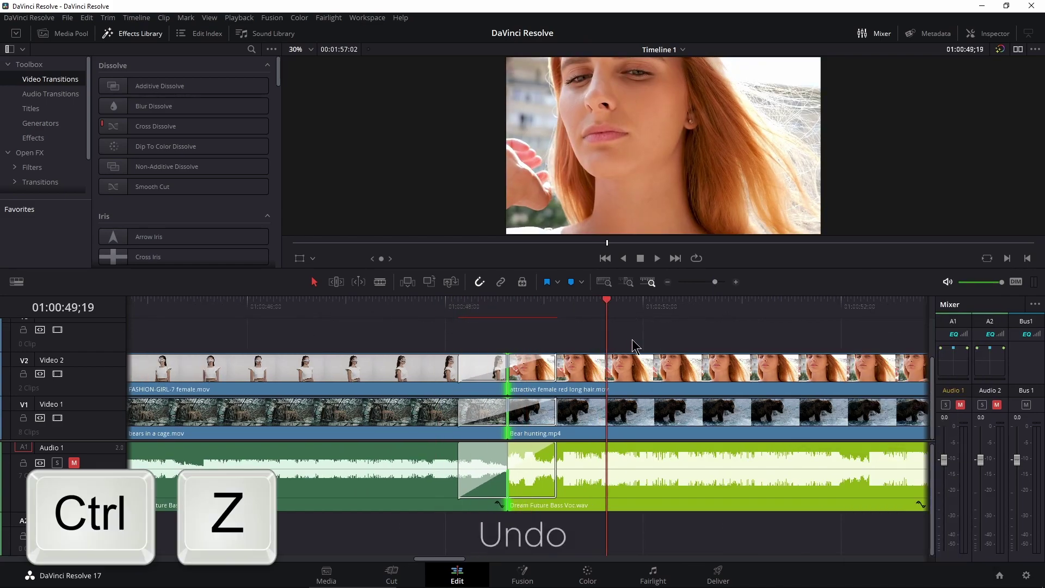
key("ctrl+shift+z")
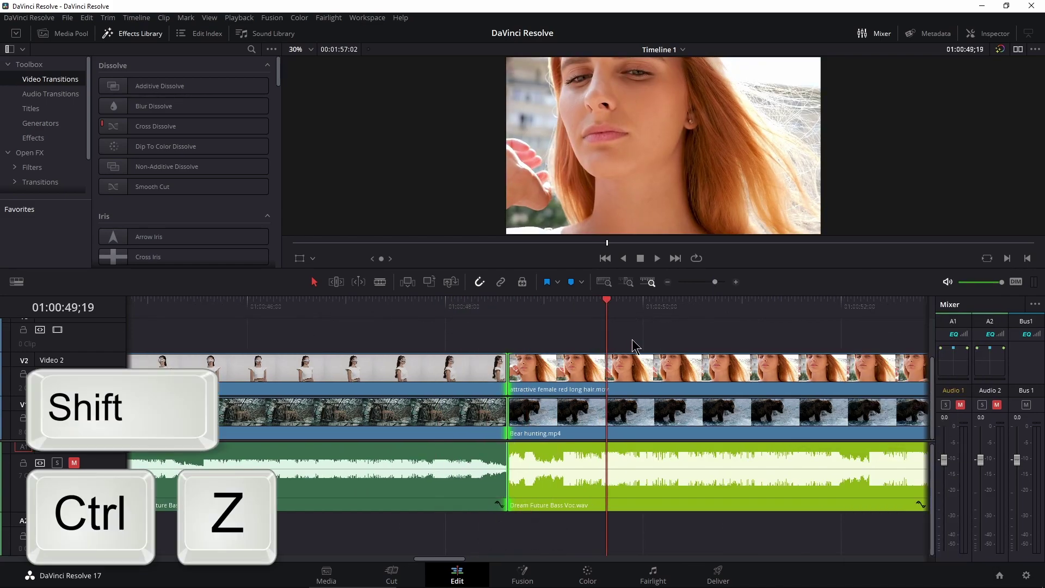
key("ctrl+shift+z")
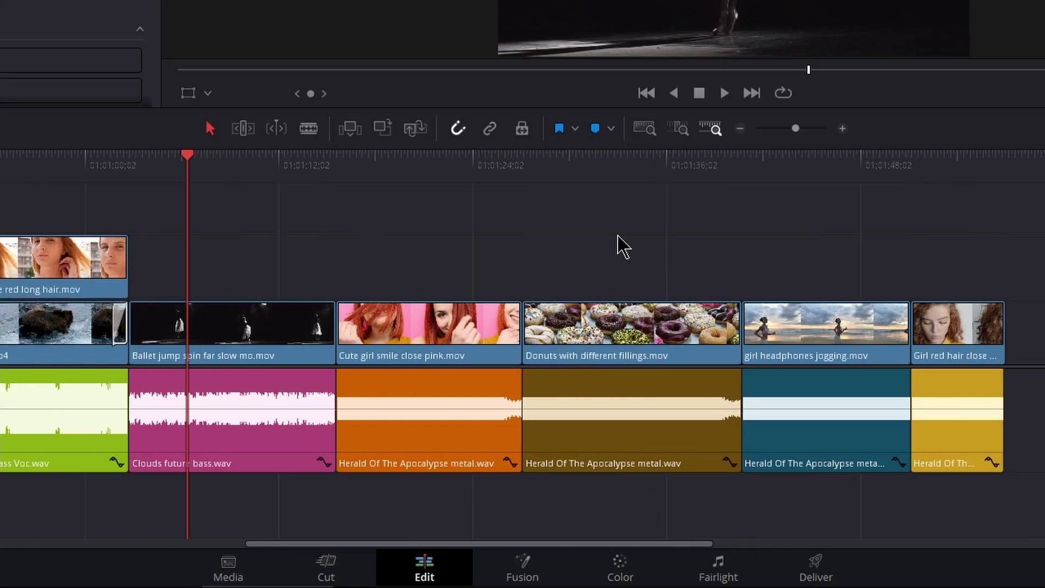
- Add the default video transition to every Video 1 clip from Ballet jump spin far slow mo through Girl red hair close up and inspect the cuts
left_click_drag(240, 279, 937, 340)
key("backslash")
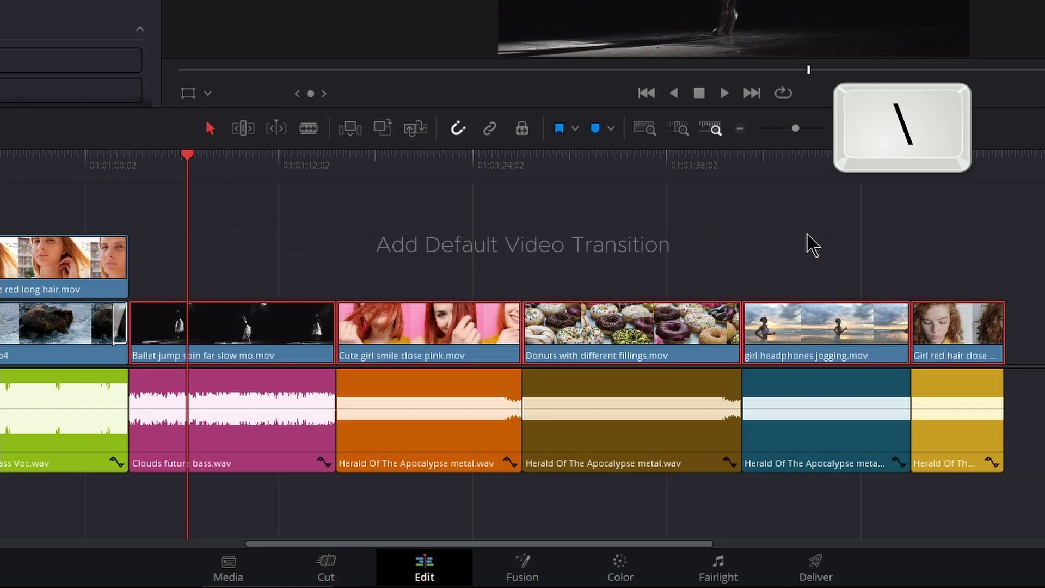
left_click(330, 170)
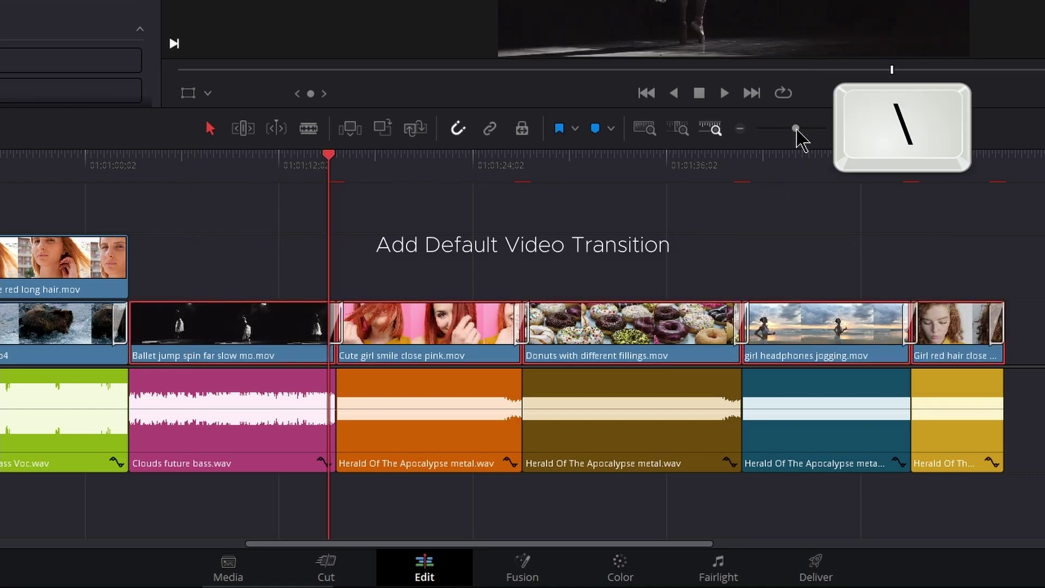
left_click_drag(796, 129, 805, 130)
scroll(650, 235, "right", 12)
scroll(650, 235, "right", 4)
left_click_drag(536, 170, 658, 201)
scroll(711, 235, "right", 12)
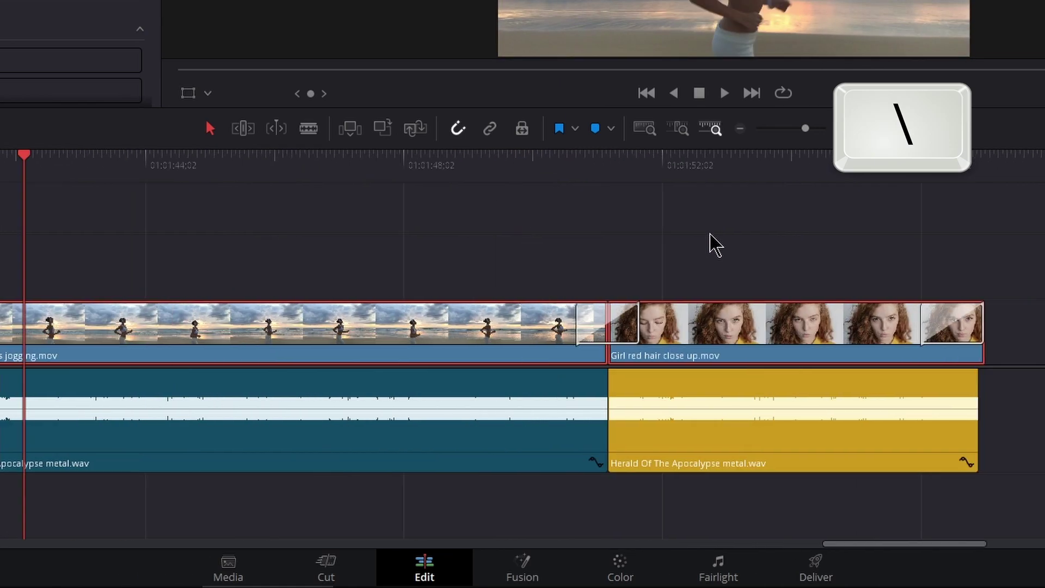
left_click_drag(484, 170, 376, 207)
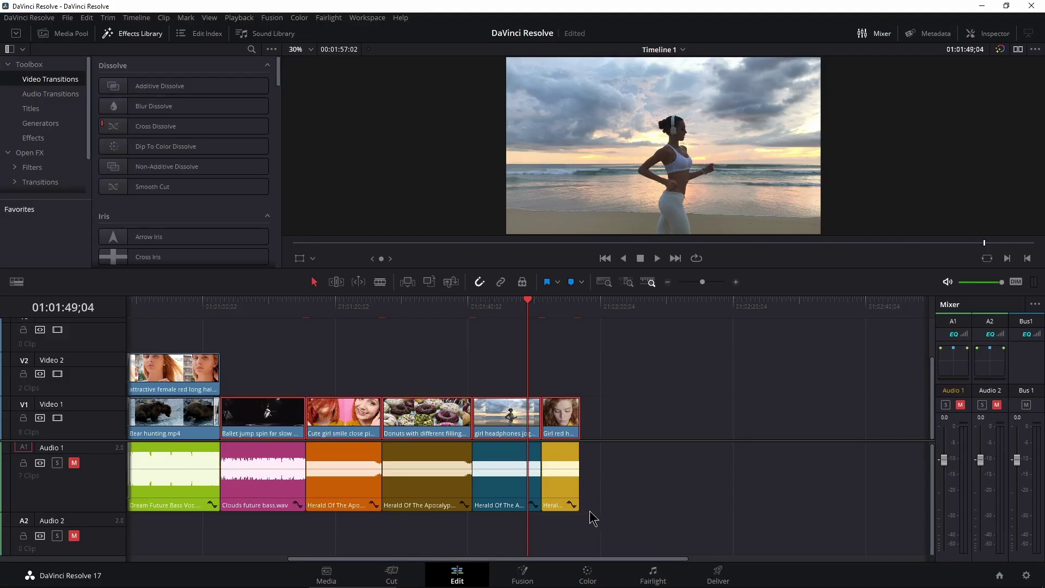
- Add the default audio transition to the Audio 1 clips from Clouds future bass onward, inspect the cuts and undo it
left_click_drag(621, 486, 271, 487)
key("shift+backslash")
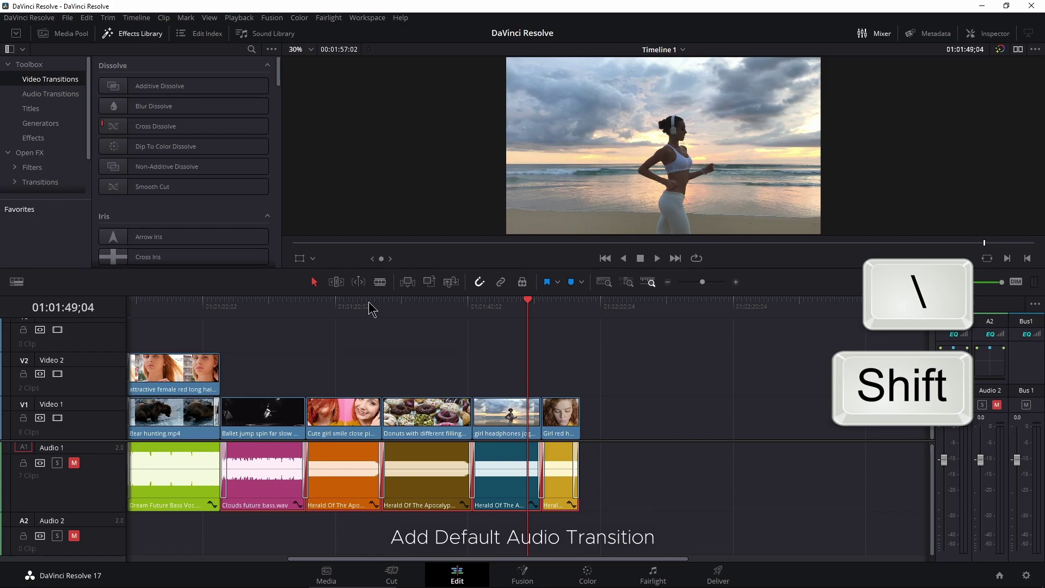
left_click_drag(370, 303, 380, 327)
left_click_drag(702, 282, 705, 288)
scroll(553, 370, "right", 5)
scroll(561, 369, "right", 8)
key("ctrl+z")
- Add the default video and audio transitions together across a selection of the video and audio clips and inspect the cuts
left_click_drag(898, 368, 357, 374)
key("ctrl+shift+backslash")
left_click_drag(534, 325, 581, 320)
left_click_drag(705, 282, 714, 286)
scroll(517, 337, "right", 2)
left_click_drag(436, 316, 645, 338)
scroll(618, 364, "right", 7)
left_click_drag(511, 316, 708, 350)
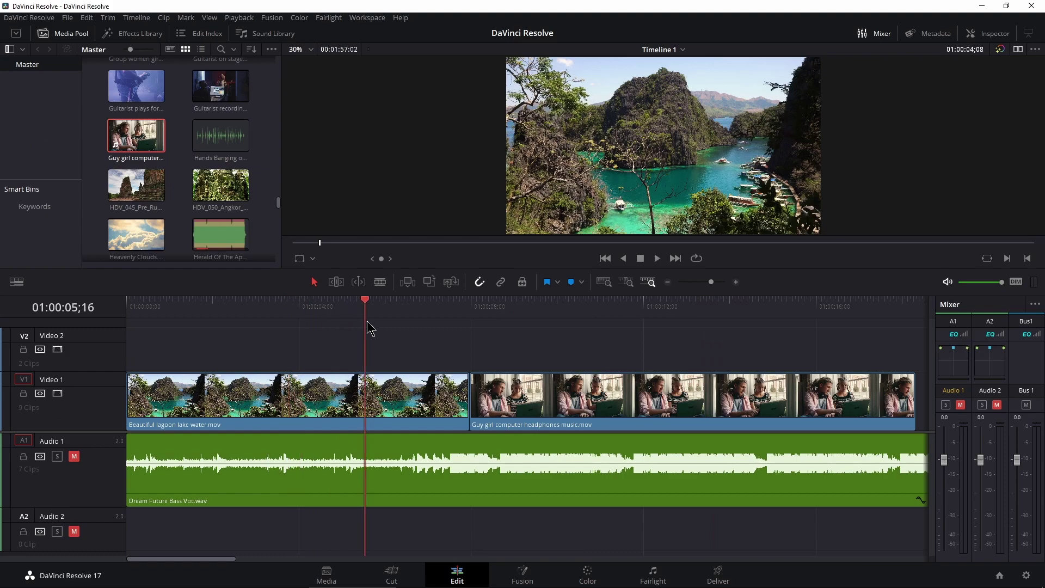
- Mark an In point at 01:00:03;04 and an Out point at 01:00:06;06, and mark the full range of the Beautiful lagoon lake water clip
left_click_drag(364, 327, 262, 338)
key("i")
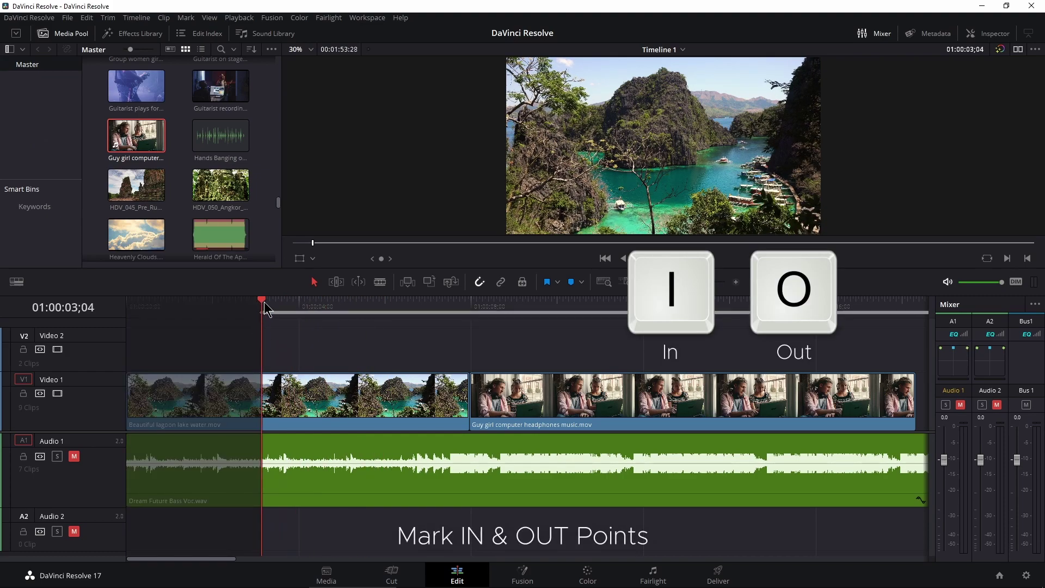
left_click_drag(273, 301, 392, 306)
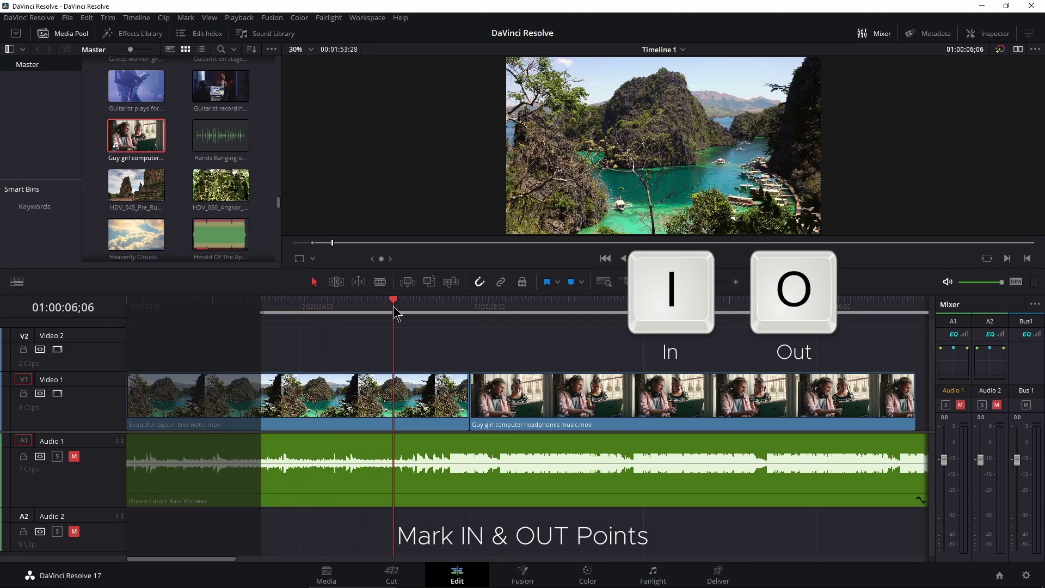
key("o")
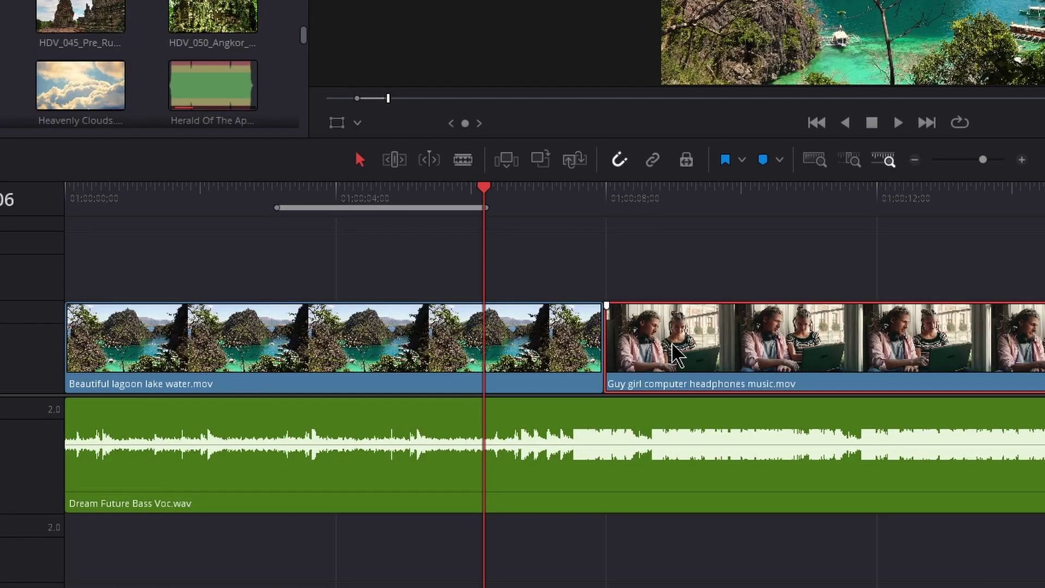
key("x")
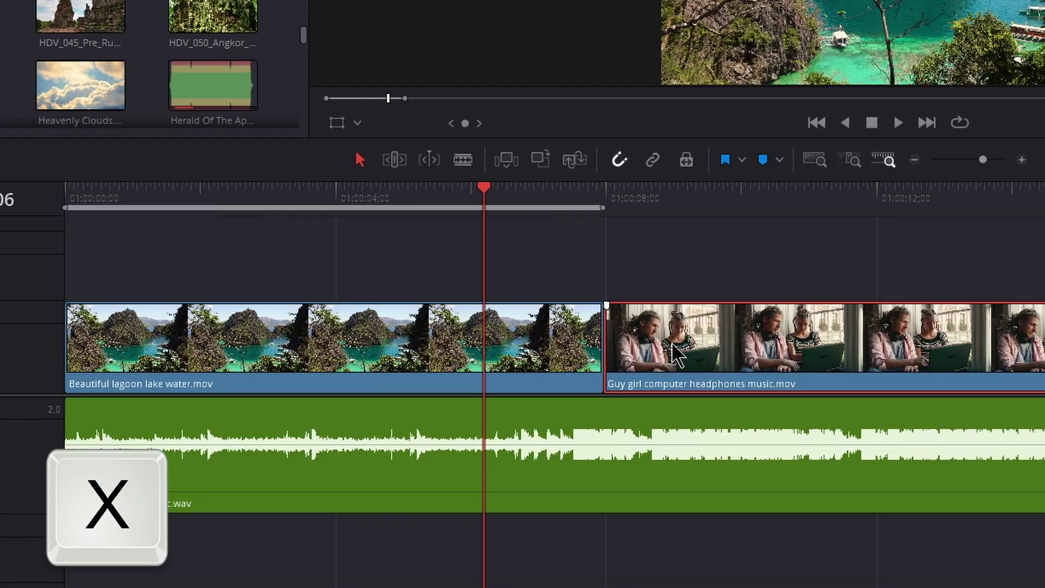
mouse_move(226, 200)
left_mouse_down()
mouse_move(136, 202)
mouse_move(431, 204)
mouse_move(221, 201)
left_mouse_up()
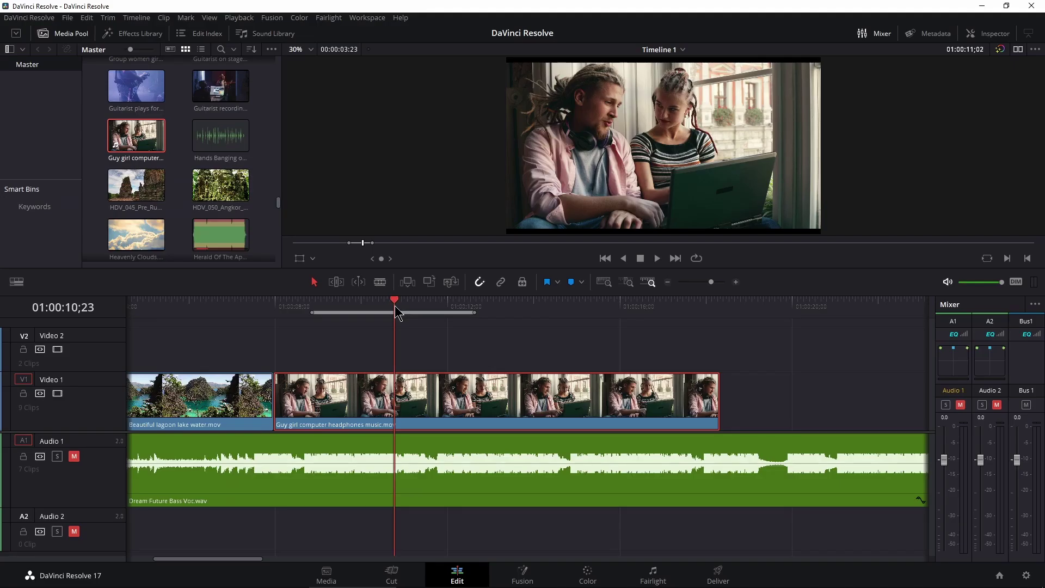
- Remove the In point and the Out point separately, and mark a new In-to-Out range starting at 01:00:10;23 in the Guy girl computer clip
key("alt+i")
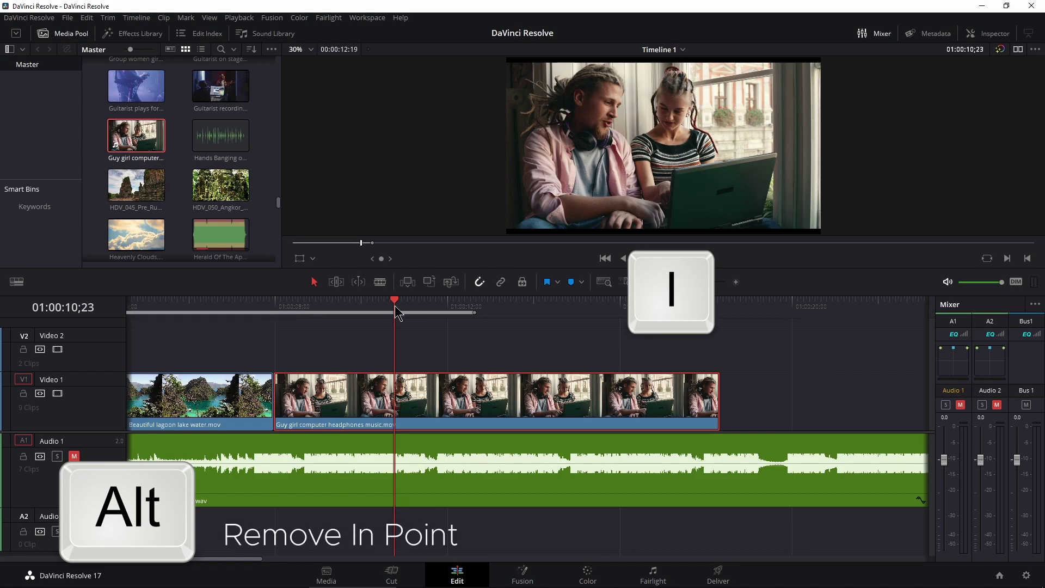
key("alt+o")
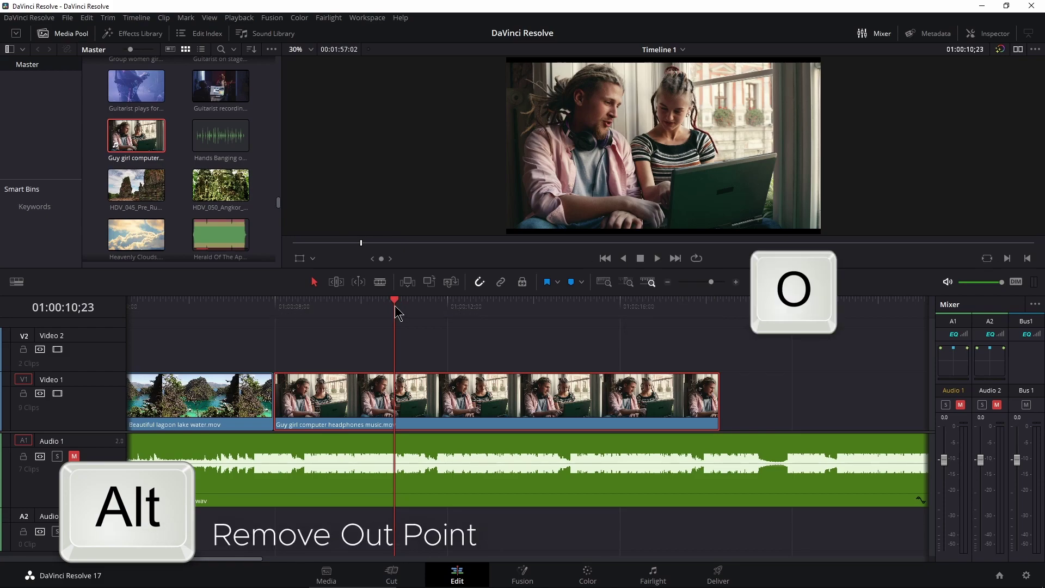
key("i")
left_click_drag(395, 306, 503, 316)
key("o")
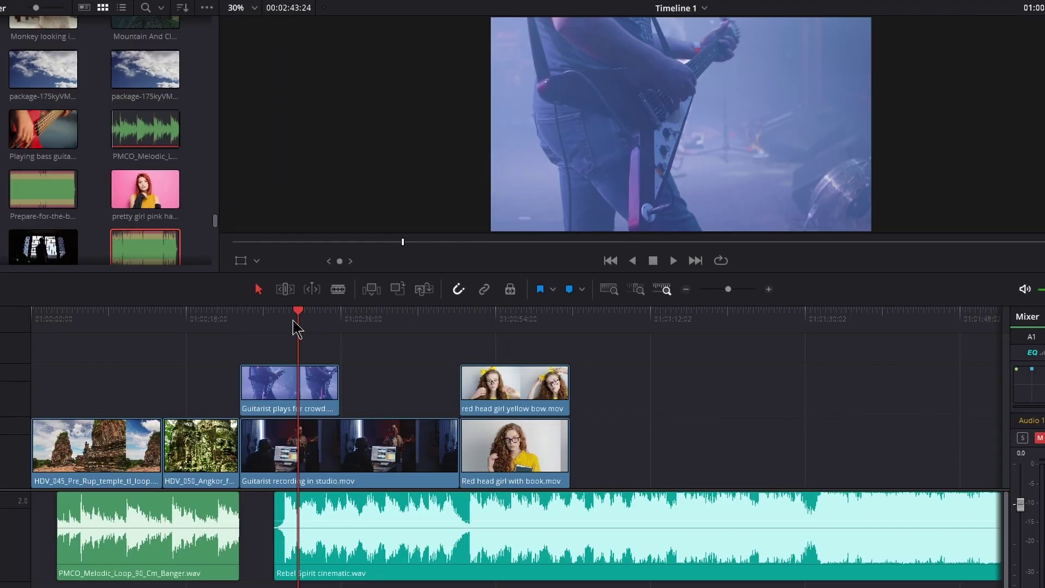
- Toggle the Guitarist plays for crowd clip on Video 2 between disabled and enabled several times
key("d")
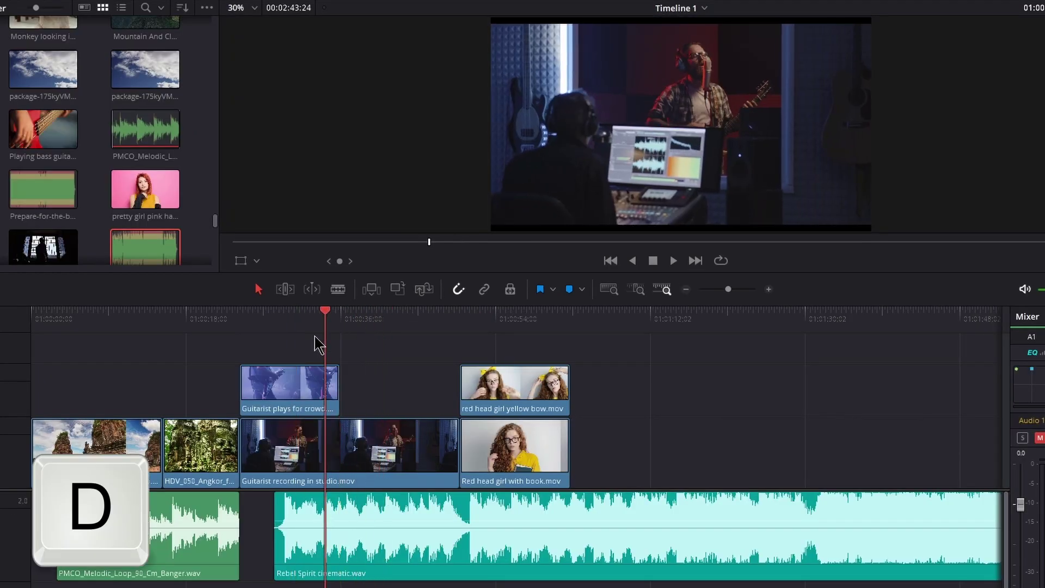
key("d")
key("d")
key("d")
key("d")
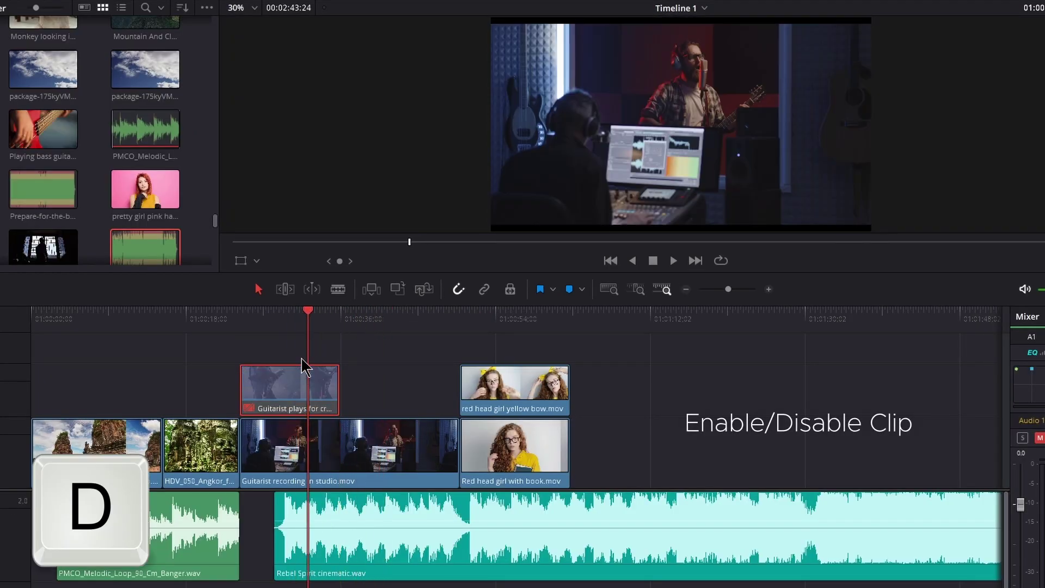
key("d")
- Place the playhead over the red head girl yellow bow clip and toggle that Video 2 clip between disabled and enabled
left_click_drag(309, 311, 510, 314)
key("d")
key("d")
key("d")
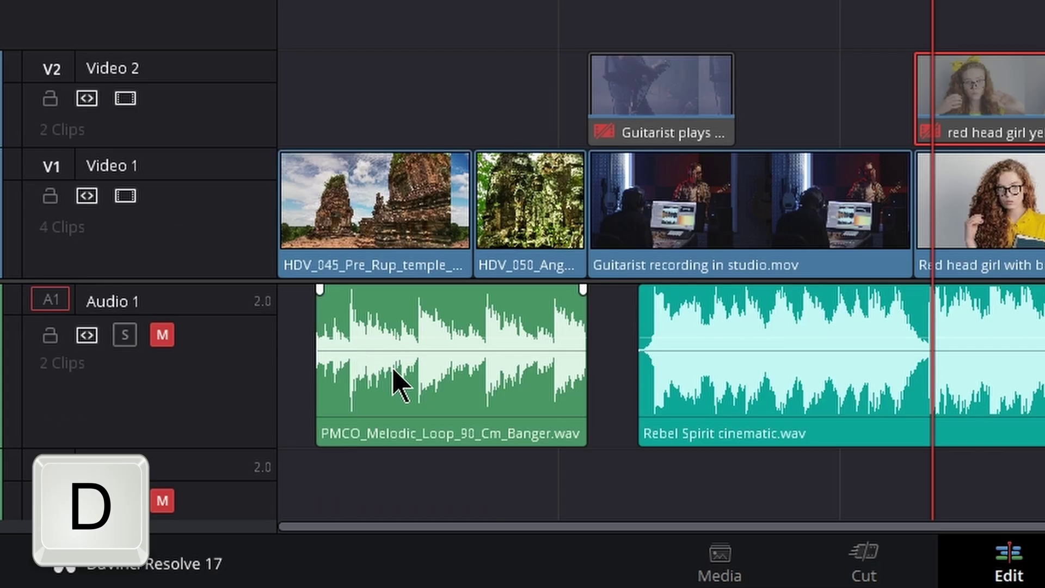
- Disable and re-enable the PMCO_Melodic_Loop_90_Cm_Banger audio clip and toggle the Rebel Spirit cinematic audio clip
left_click(400, 386)
key("d")
key("d")
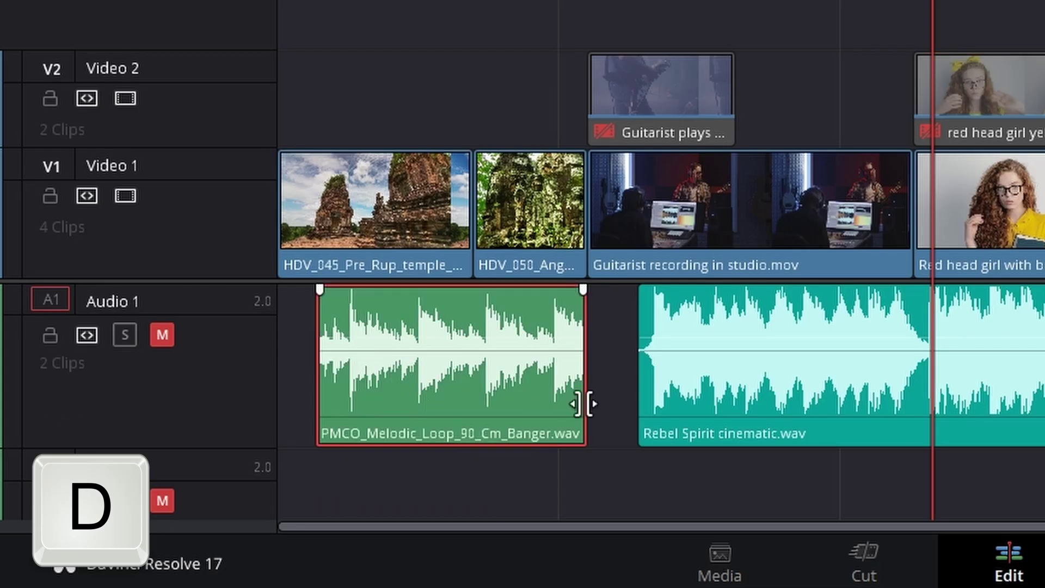
left_click(729, 420)
key("d")
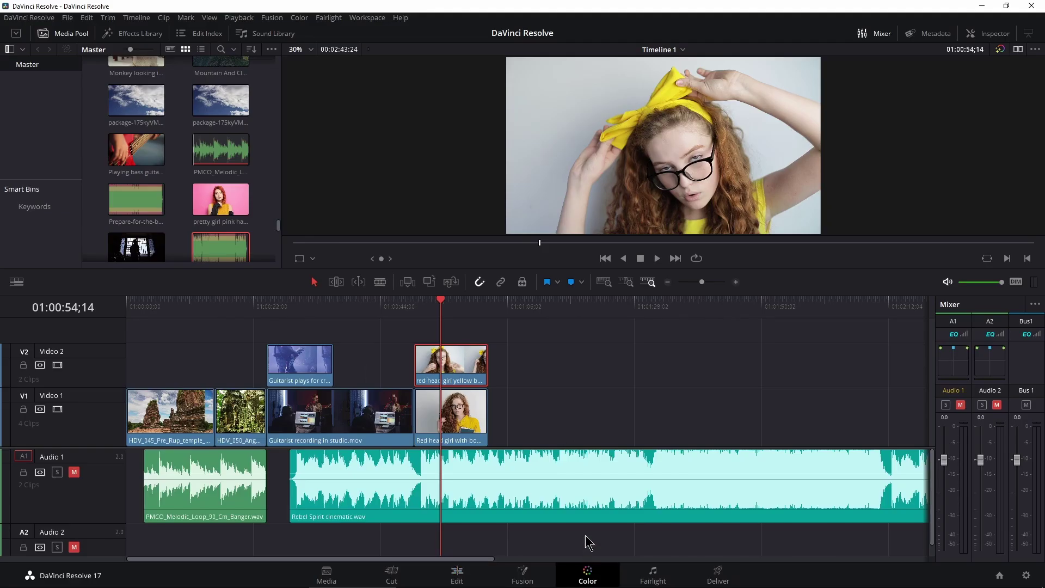
- Switch to the Color page, shift the yellow bow clip's Gain to green (0.41, 1.30, 0.01) and reposition node 01
left_click(587, 572)
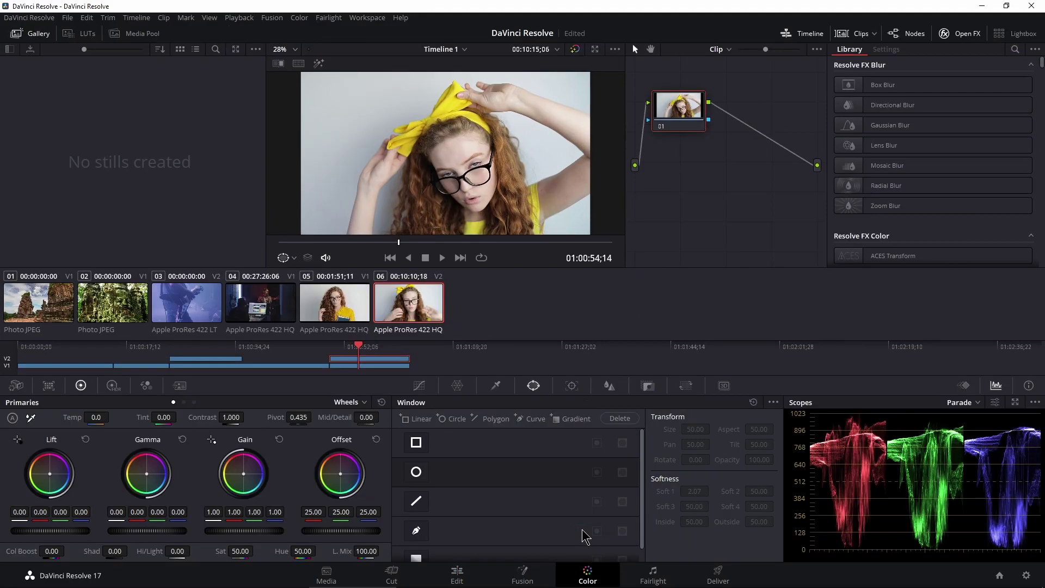
key("ctrl+d")
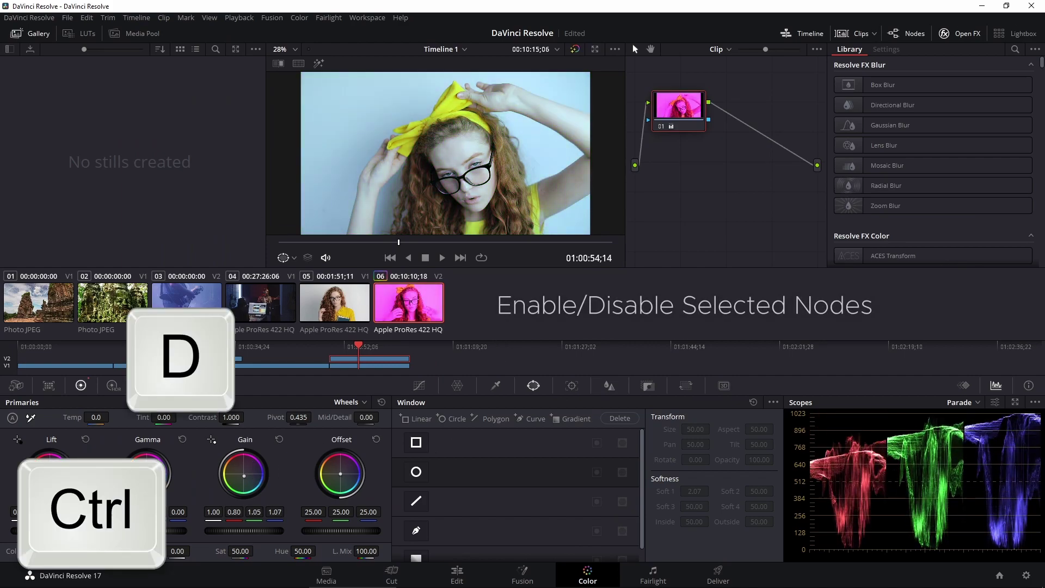
left_click_drag(674, 128, 698, 139)
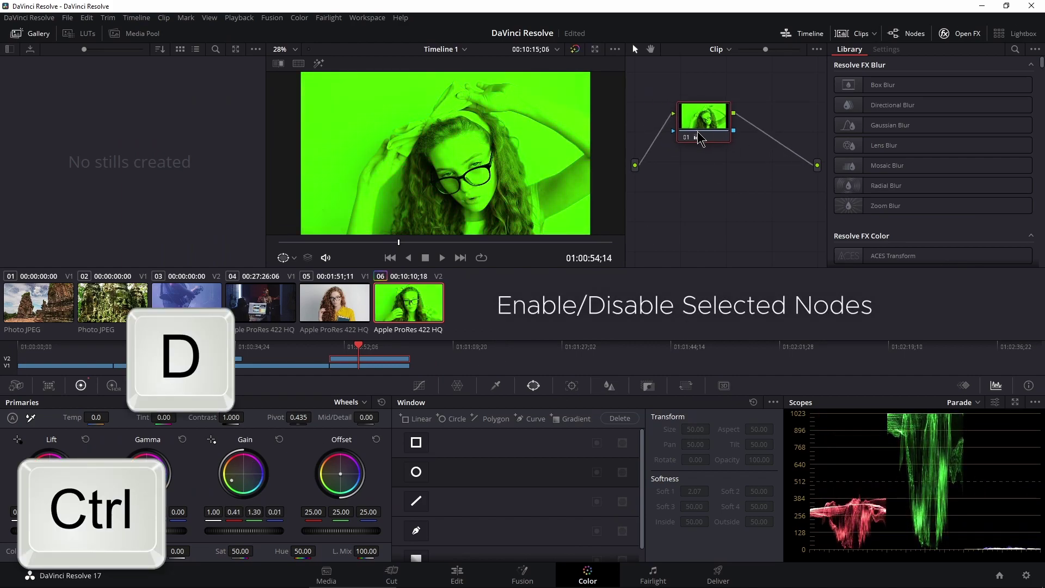
- Toggle all the clip's color nodes off and on repeatedly to compare the green grade with the original image
key("alt+d")
key("alt+d")
key("alt+d")
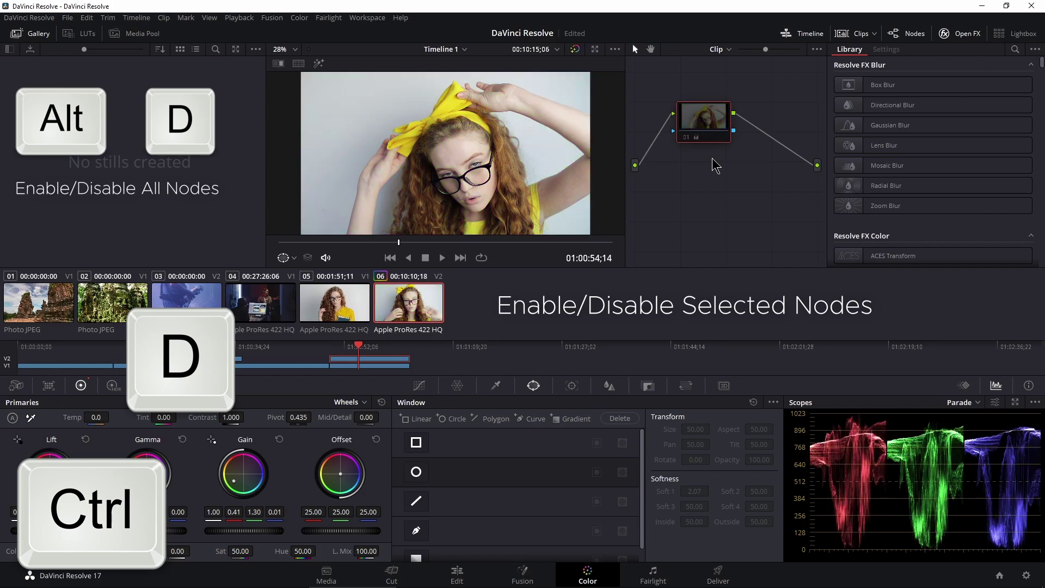
key("alt+d")
key("alt+d")
key("alt+d")
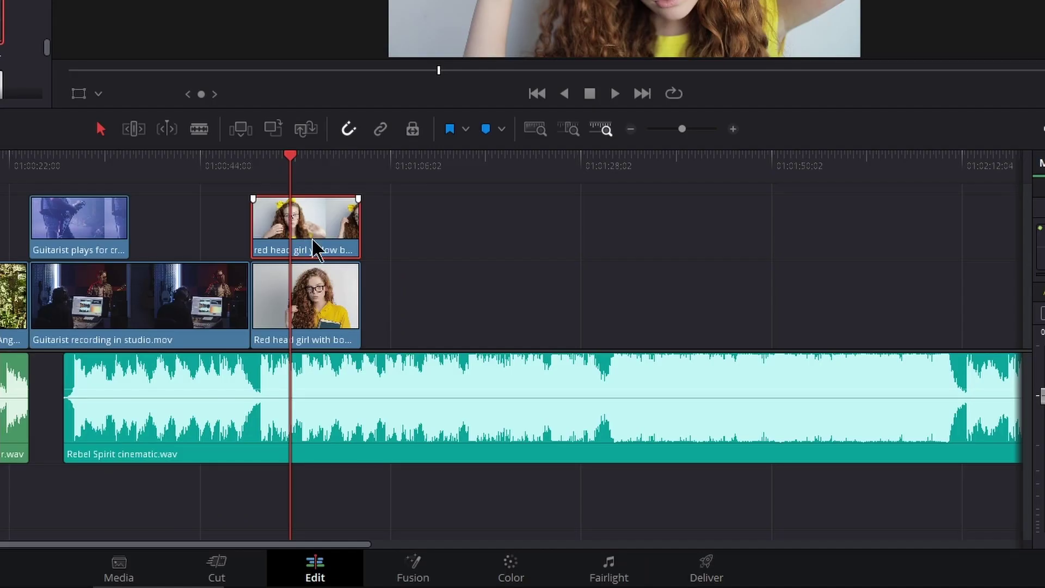
- Duplicate the two red head girl clips further along their tracks and copy the PMCO loop over the start of Rebel Spirit on Audio 1
left_click_drag(312, 238, 545, 240)
left_click_drag(327, 321, 451, 323)
left_click_drag(6, 430, 177, 428)
- Duplicate the PMCO loop and the Rebel Spirit clip onto Audio 2, and the Guitarist recording in studio clip further along Video 1
left_click_drag(111, 431, 407, 484)
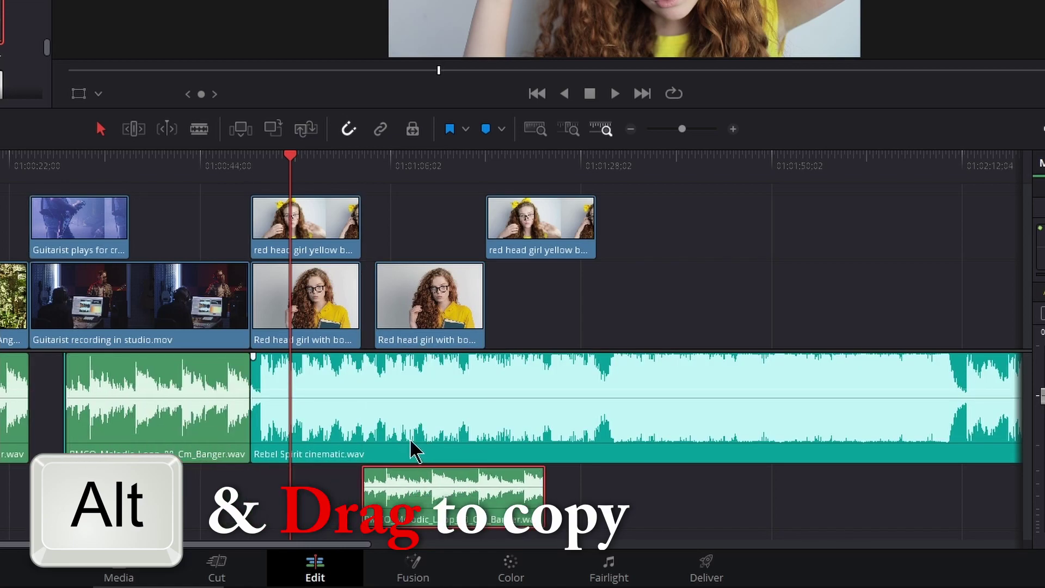
left_click_drag(408, 436, 868, 495)
left_click_drag(136, 305, 742, 315)
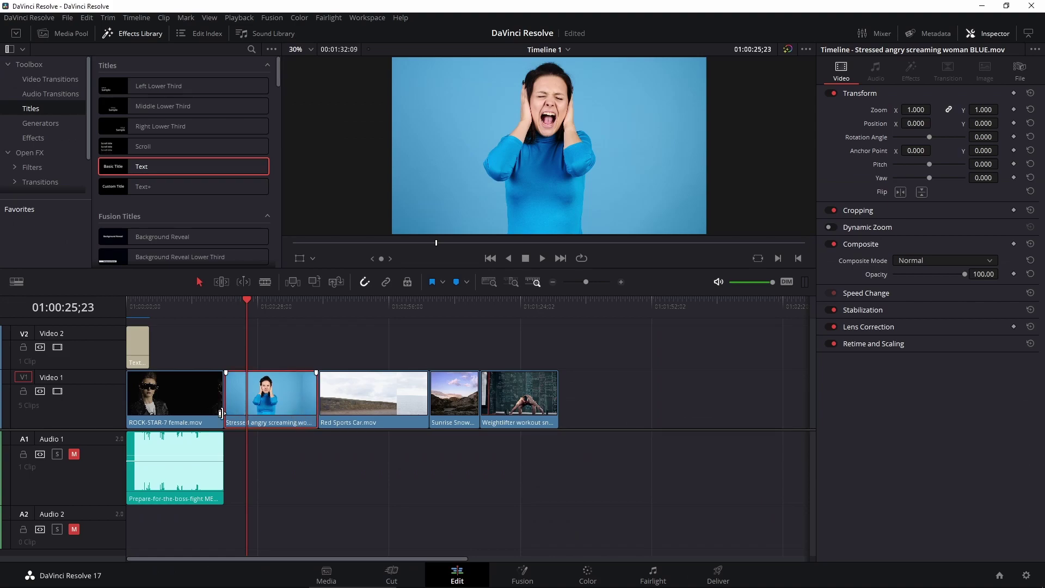
- Copy the Text title, ROCK-STAR-7 female and Prepare-for-the-boss-fight clips together and paste them at the playhead after the last clip
left_click_drag(166, 341, 127, 444)
key("ctrl+c")
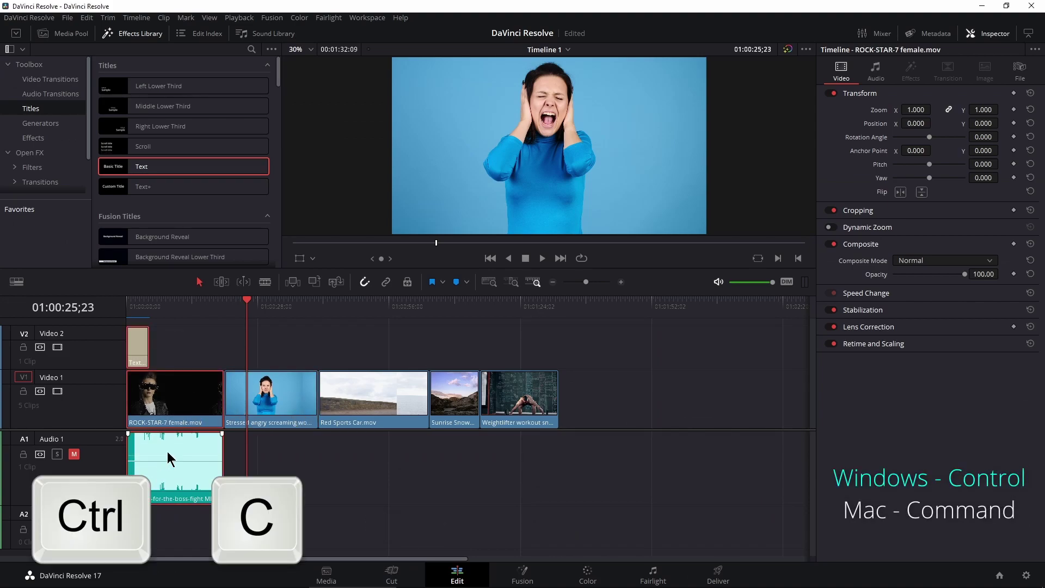
left_click_drag(366, 306, 659, 321)
key("ctrl+v")
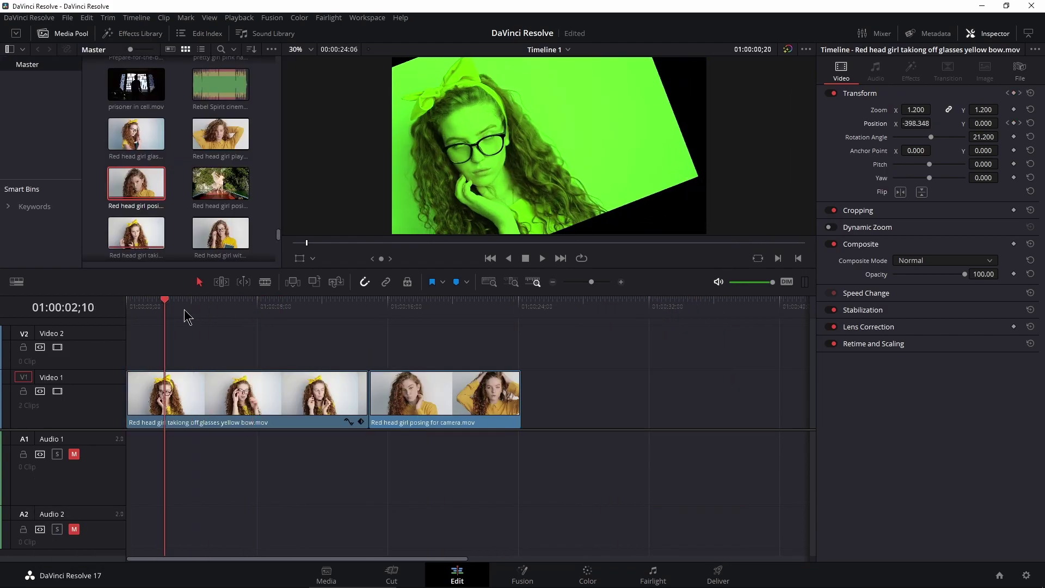
- Paste all video attributes, color correction and retime effects from the taking off glasses clip onto the posing for camera clip, with keyframes stretched to fit
left_click_drag(187, 313, 272, 361)
key("ctrl+c")
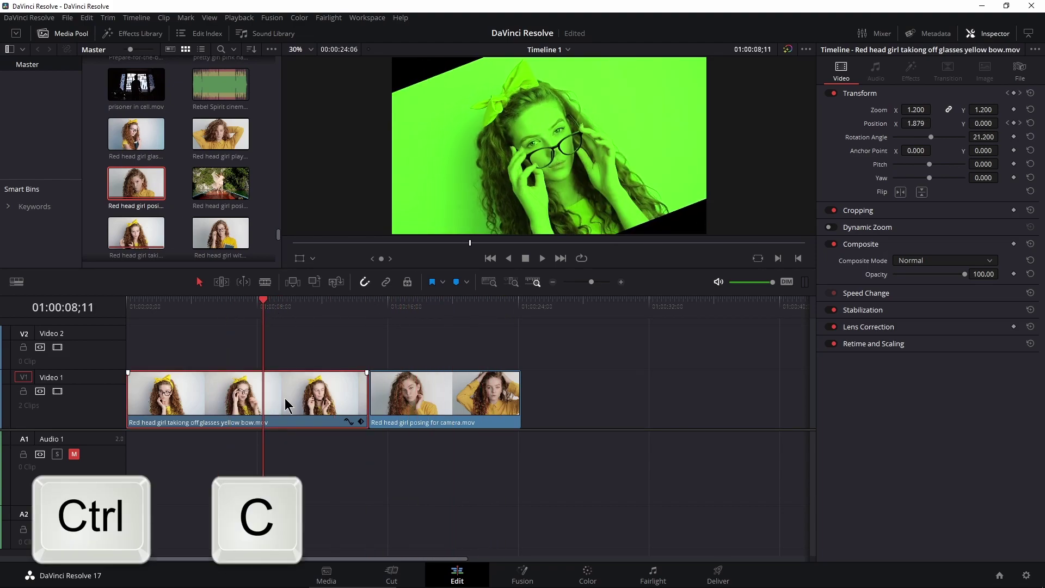
left_click_drag(290, 299, 415, 326)
left_click(434, 404)
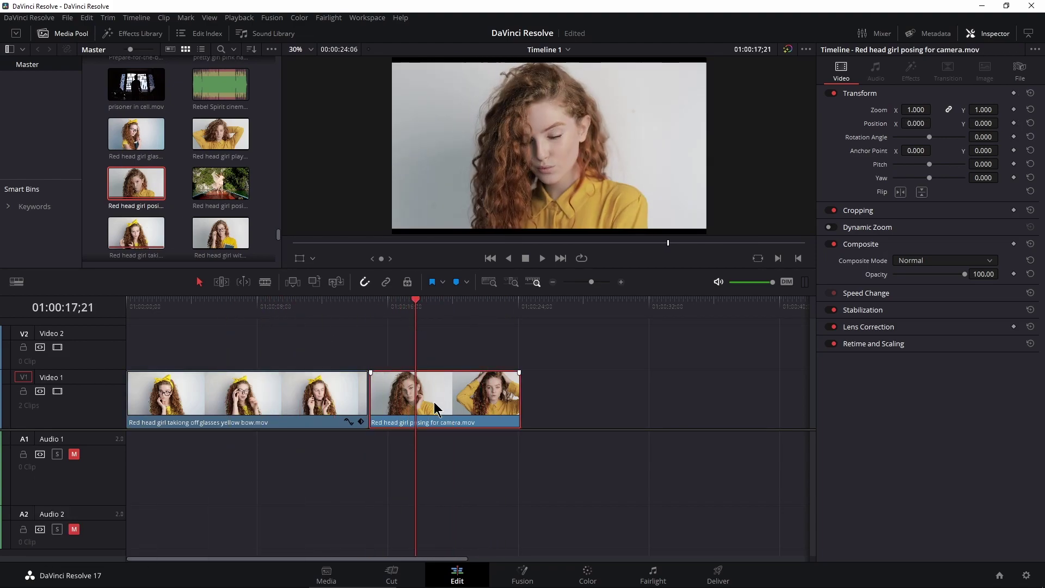
key("alt+v")
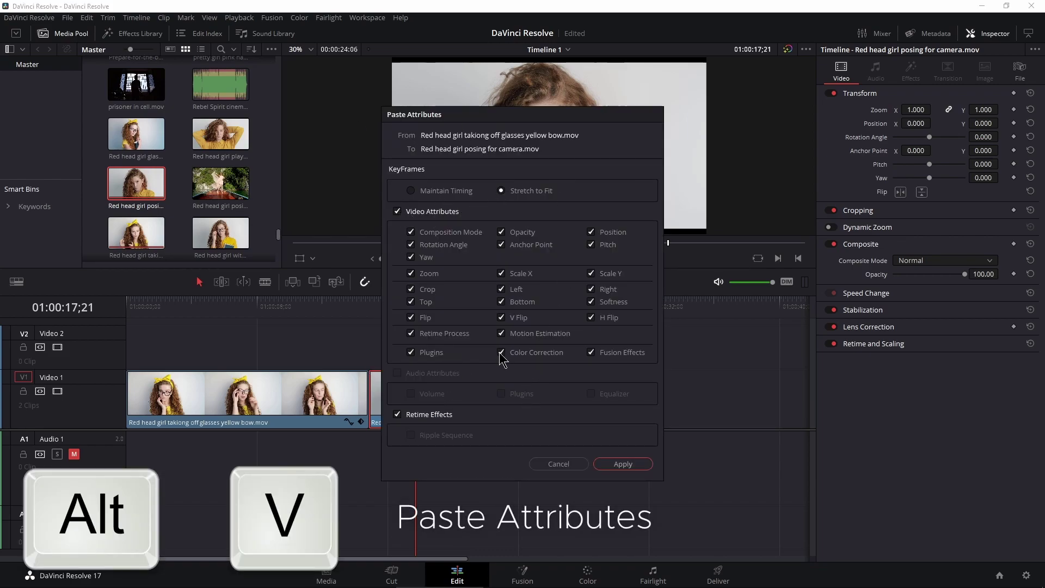
left_click(622, 466)
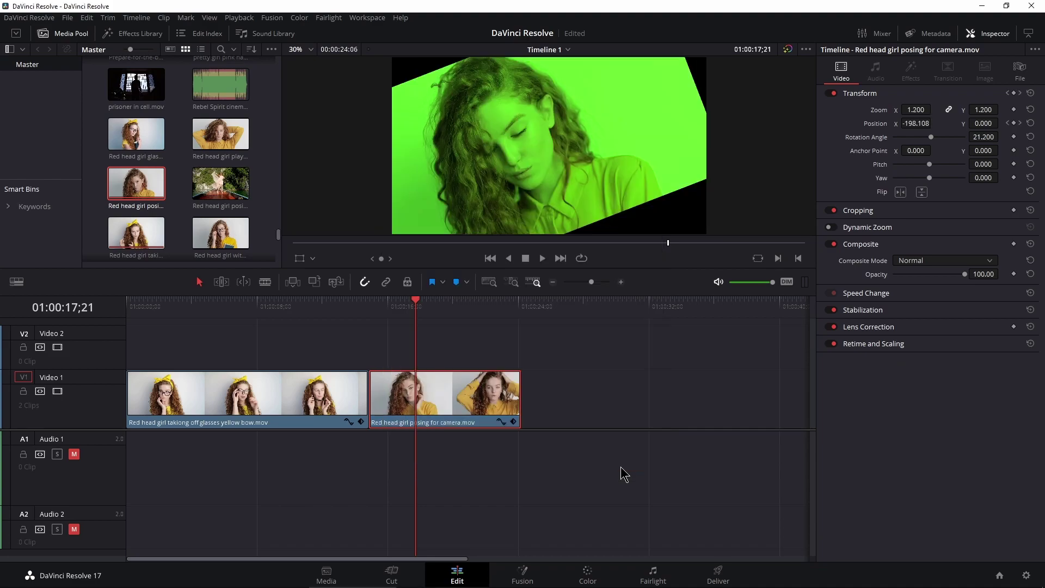
mouse_move(396, 310)
left_mouse_down()
mouse_move(416, 312)
mouse_move(261, 312)
mouse_move(441, 308)
mouse_move(415, 308)
left_mouse_up()
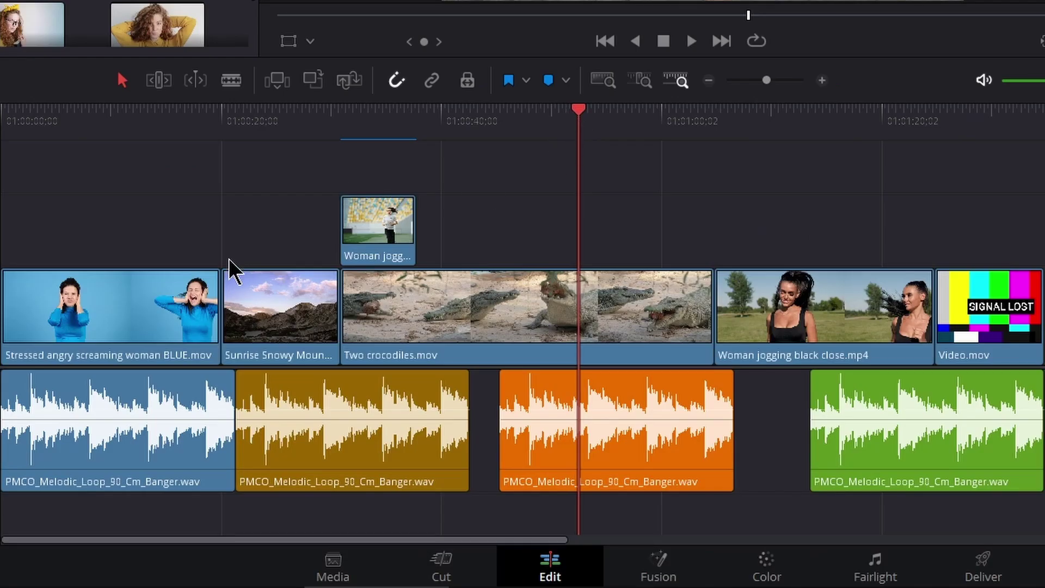
- Delete the Sunrise Snowy clip from Video 1 without closing the gap, and place the playhead inside the gap
key("Delete")
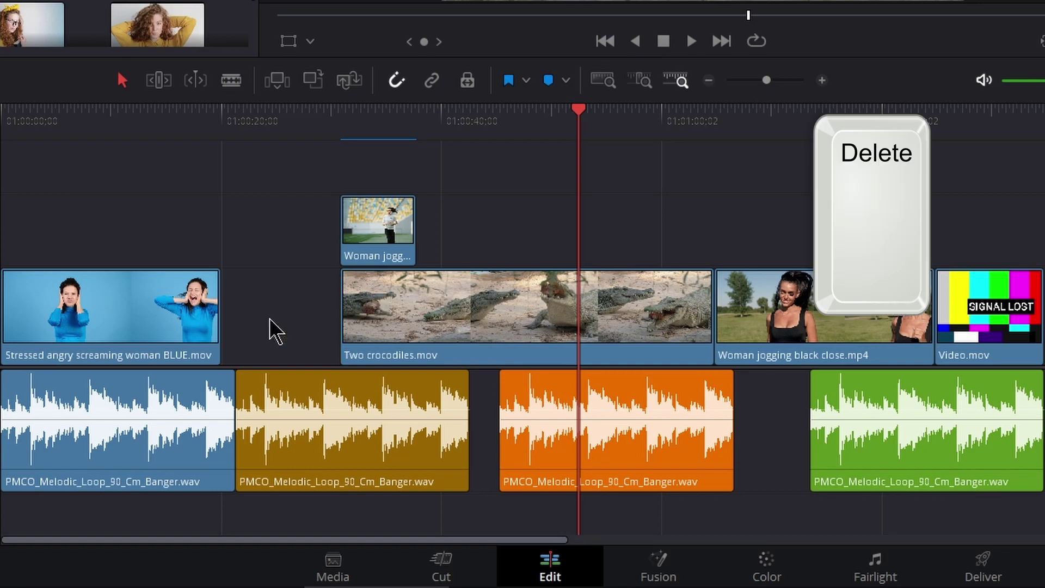
left_click(276, 127)
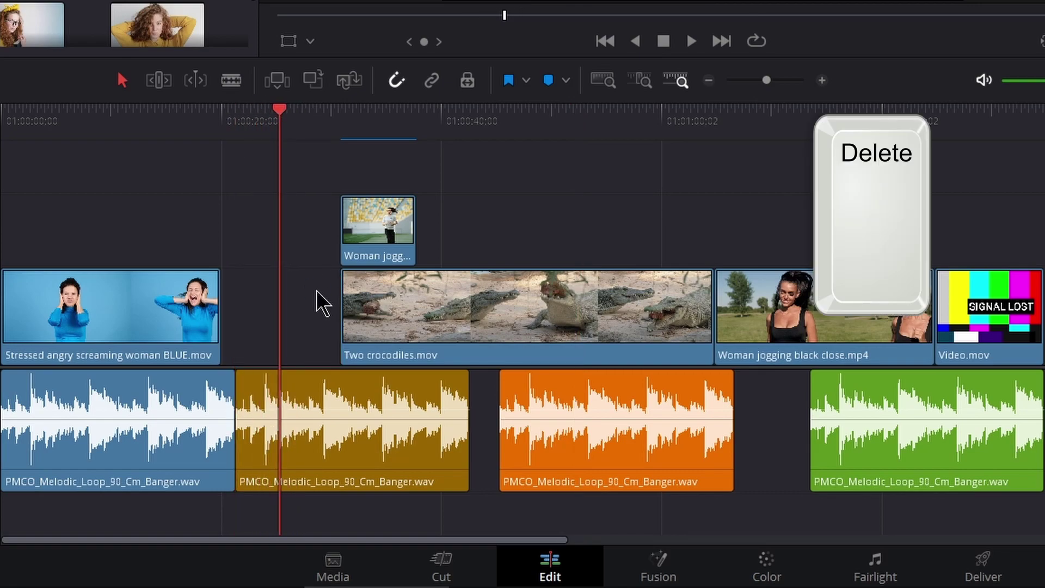
- Restore the deleted Sunrise Snowy clip and ripple-delete it from Video 1 so the gap closes
key("ctrl+z")
left_click(305, 312)
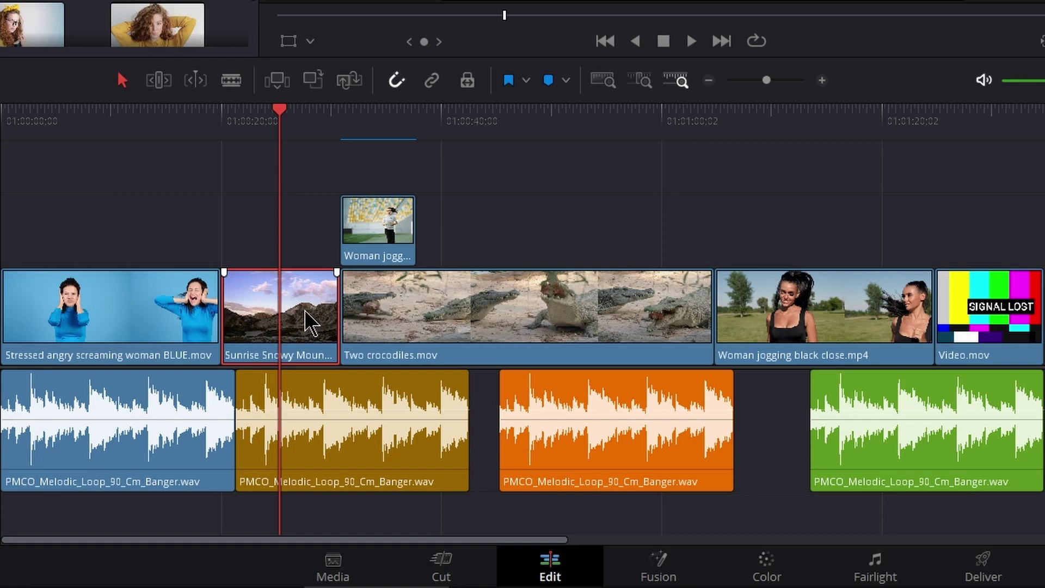
key("BackSpace")
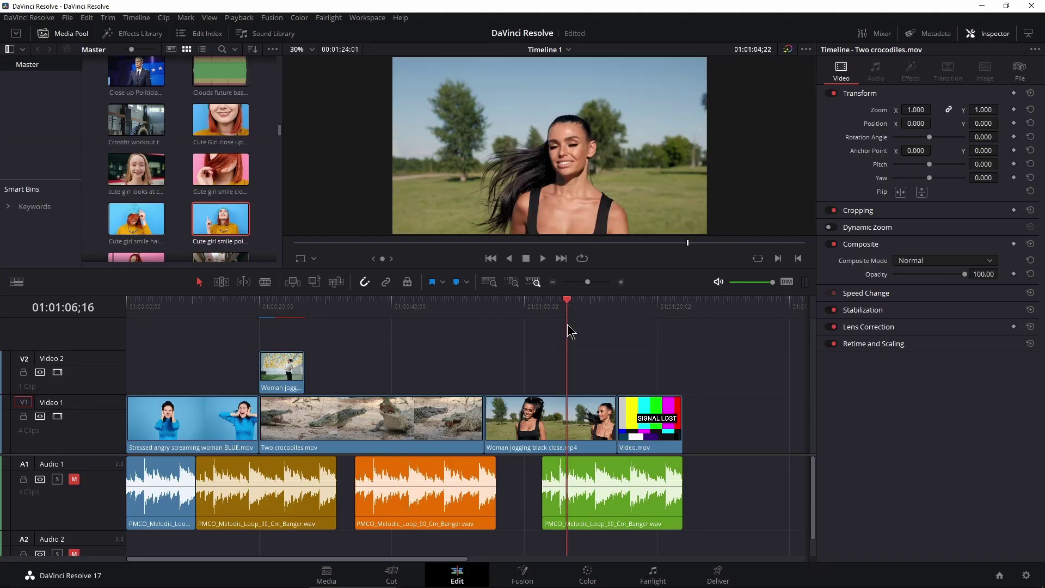
- Switch the single viewer back and forth between the source clip Cute girl smile pointing up.mov and Timeline 1
key("grave")
key("grave")
key("grave")
key("grave")
key("grave")
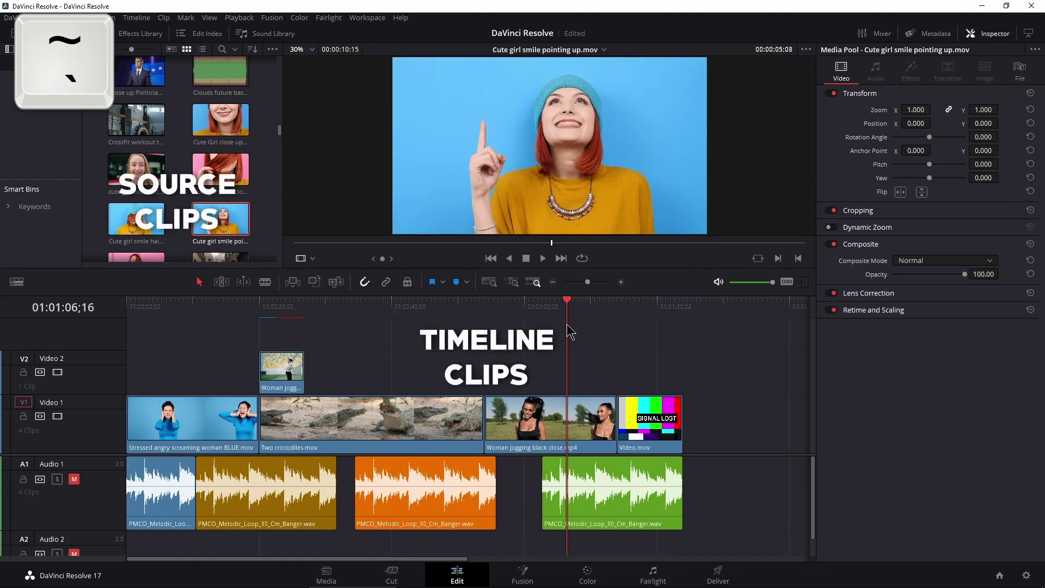
key("grave")
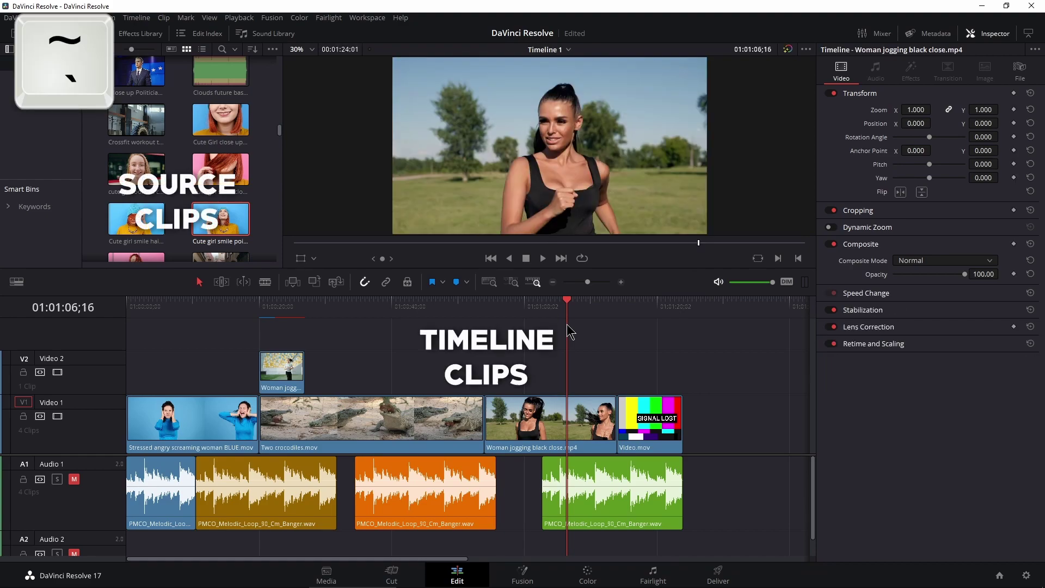
- Show the source and timeline viewers side by side and alternate which of the two is active
left_click(1005, 36)
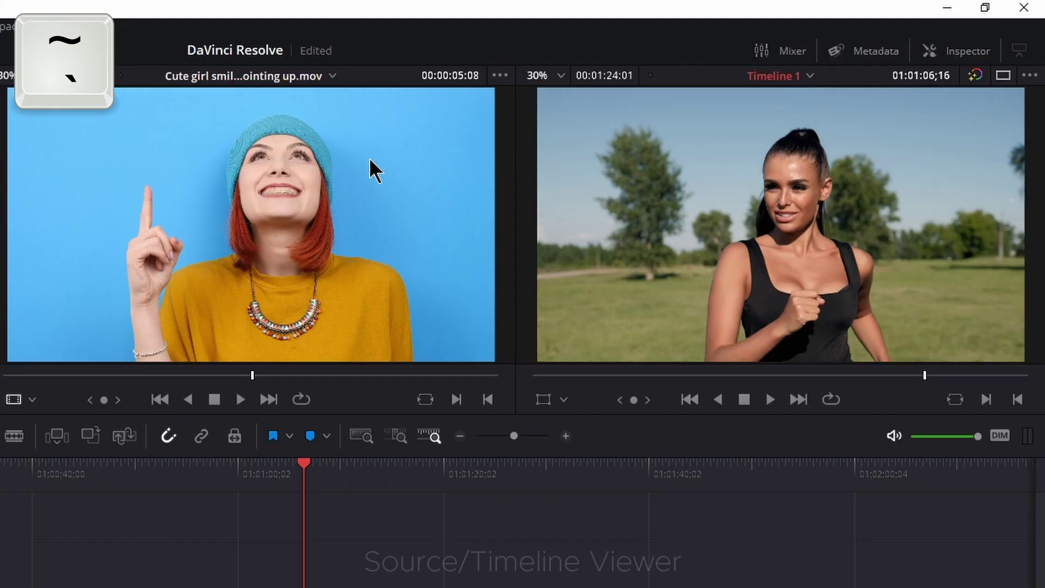
key("grave")
key("grave")
key("grave")
- Return to the single viewer and alternate it between the source clip and the timeline, ending on Timeline 1
left_click(1003, 76)
key("grave")
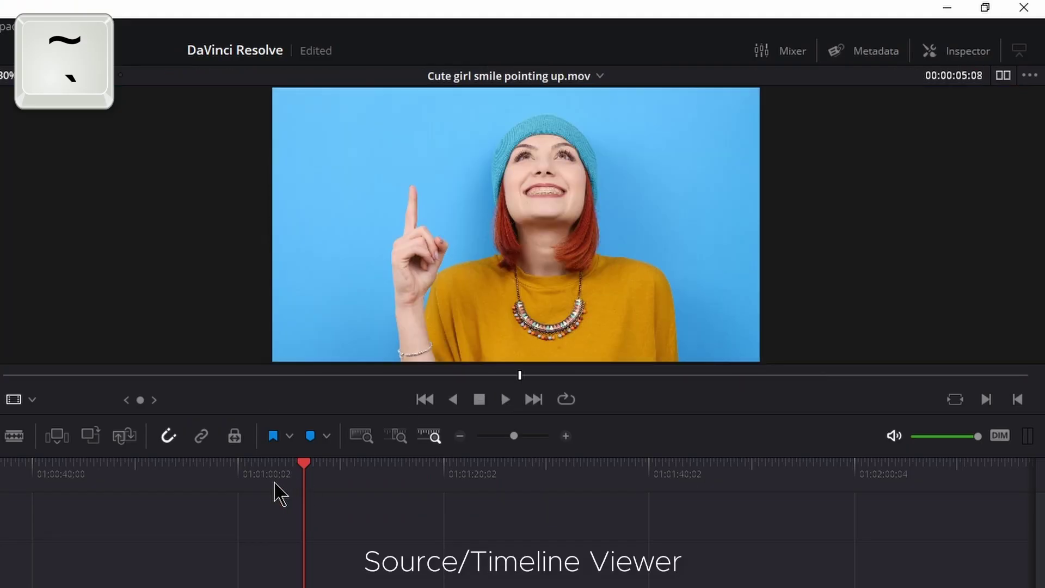
key("grave")
key("grave")
key("grave")
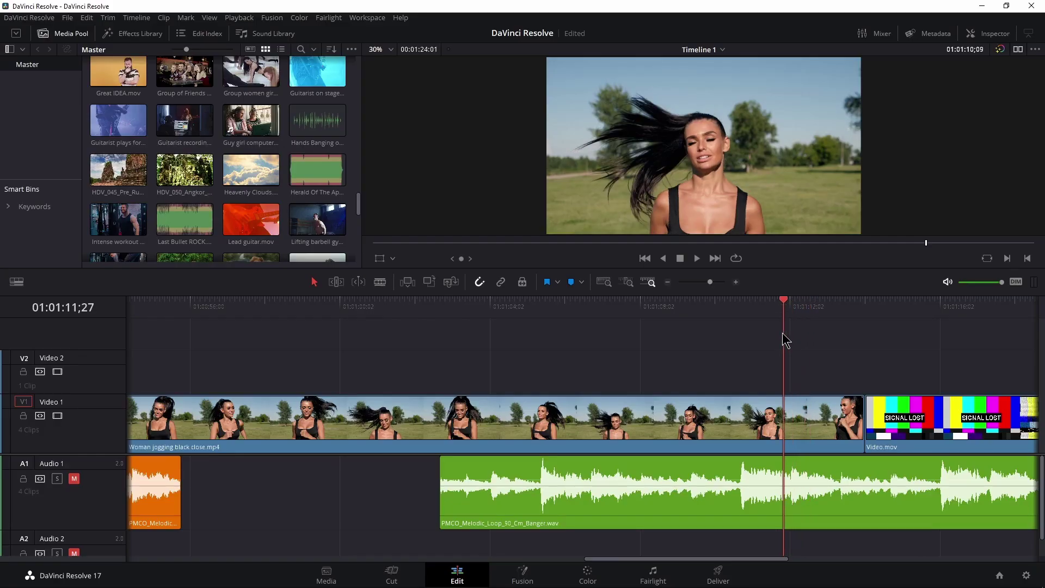
- Move the playhead within the Woman jogging black close clip and toggle the full-screen cinema viewer on the Edit and Color pages
left_click_drag(784, 341, 767, 341)
key("p")
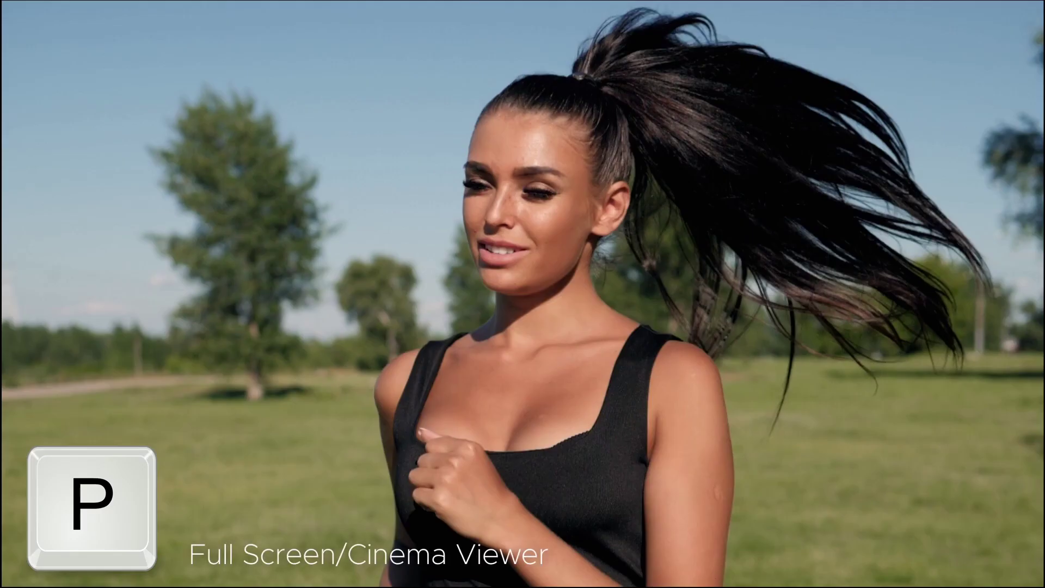
key("p")
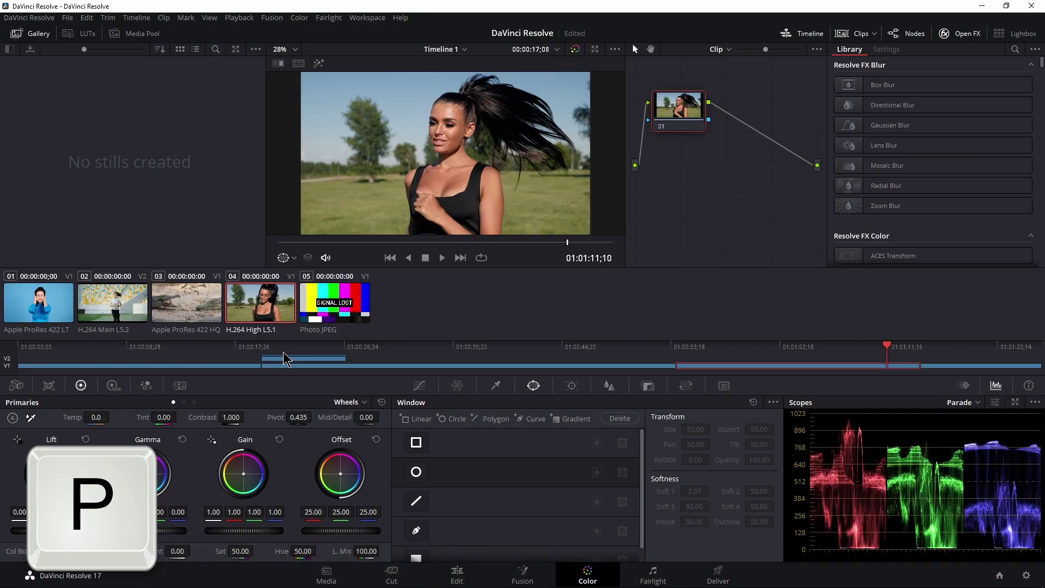
key("p")
key("p")
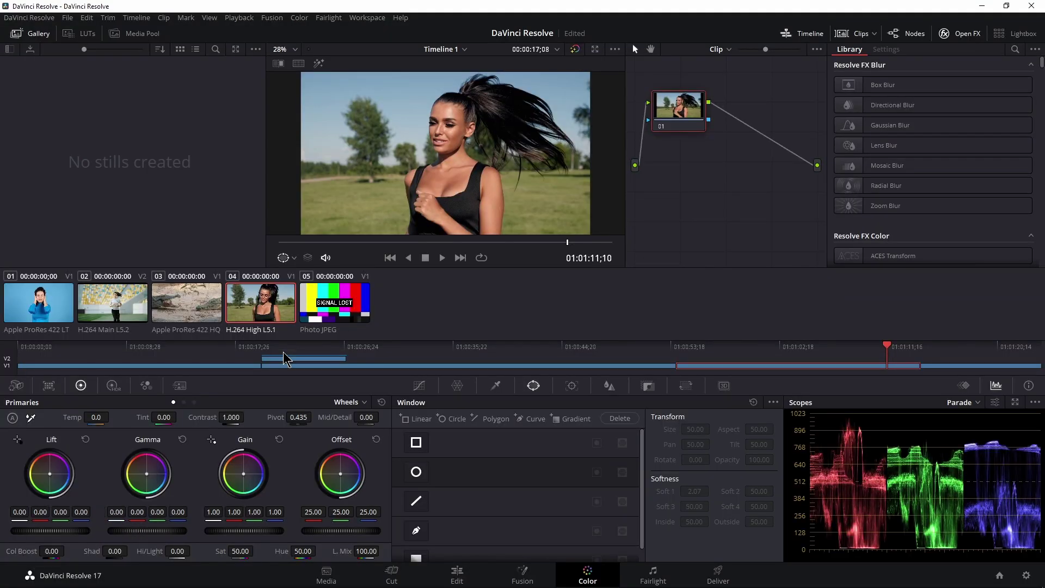
- Enlarge the Color page viewer to the enhanced viewer, and switch to the full page viewer
key("alt+f")
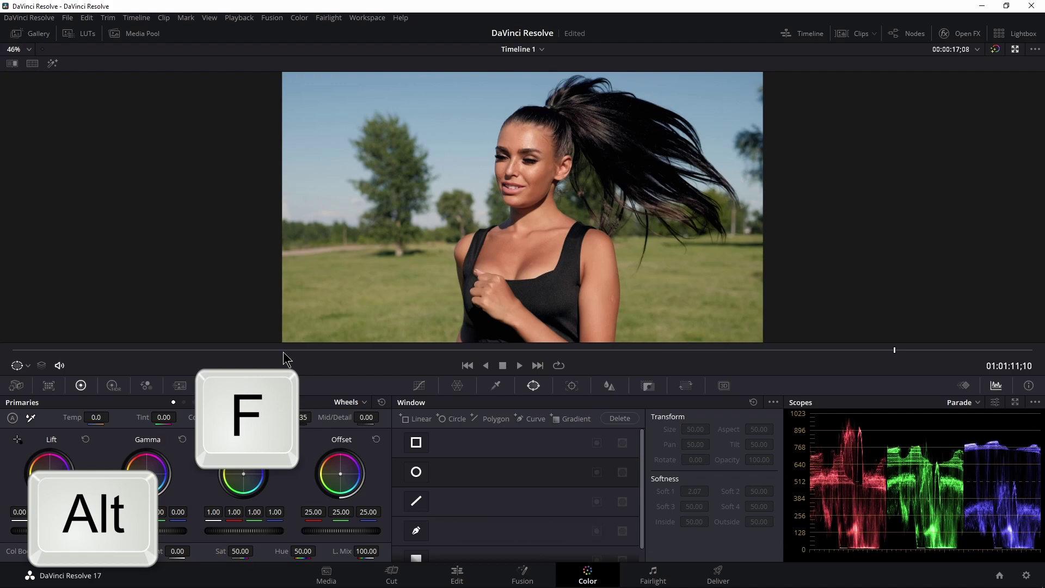
key("shift+f")
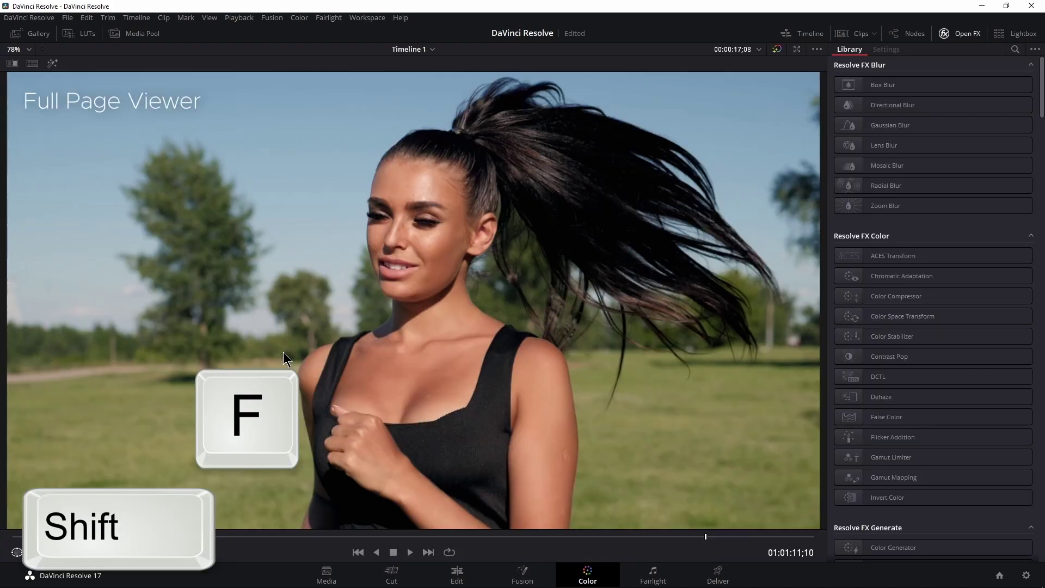
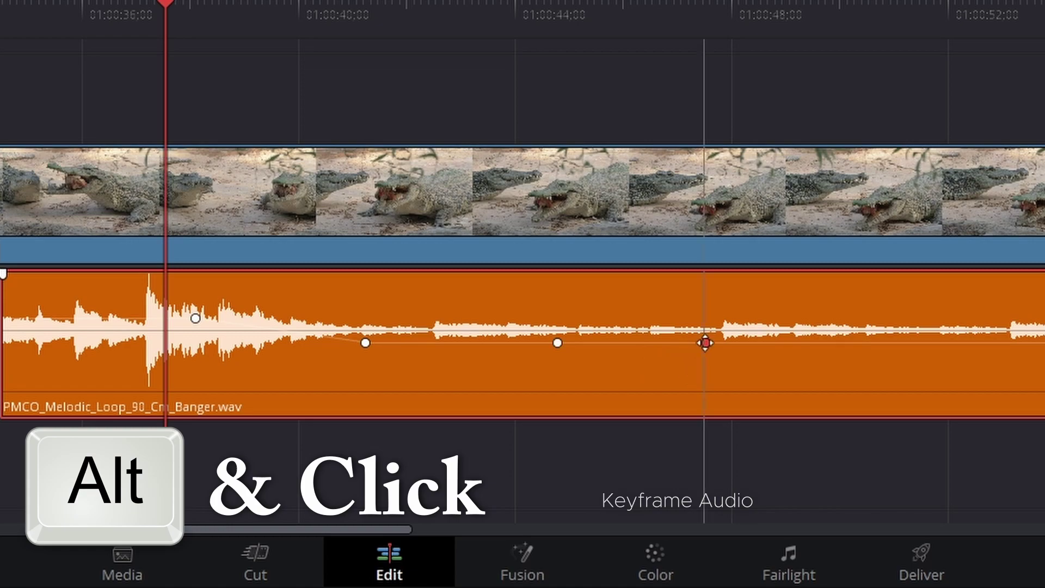
- Adjust the orange PMCO loop's volume keyframes: raise the fourth, shift the third earlier, and lower the level between the inner keyframes near the clip's end
left_click_drag(705, 343, 707, 319)
left_click_drag(557, 344, 522, 342)
scroll(345, 327, "right", 5)
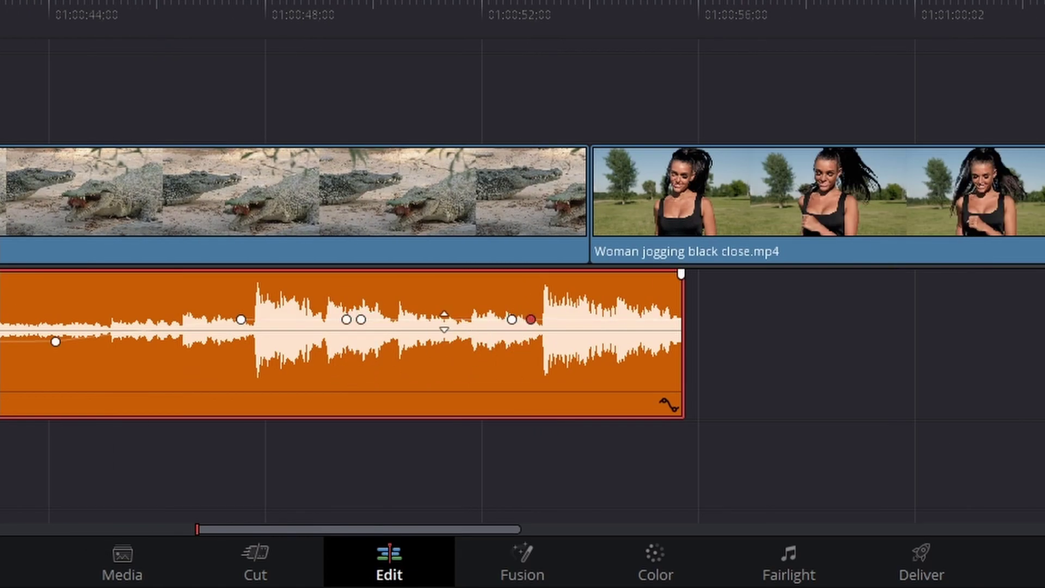
left_click_drag(441, 337, 440, 344)
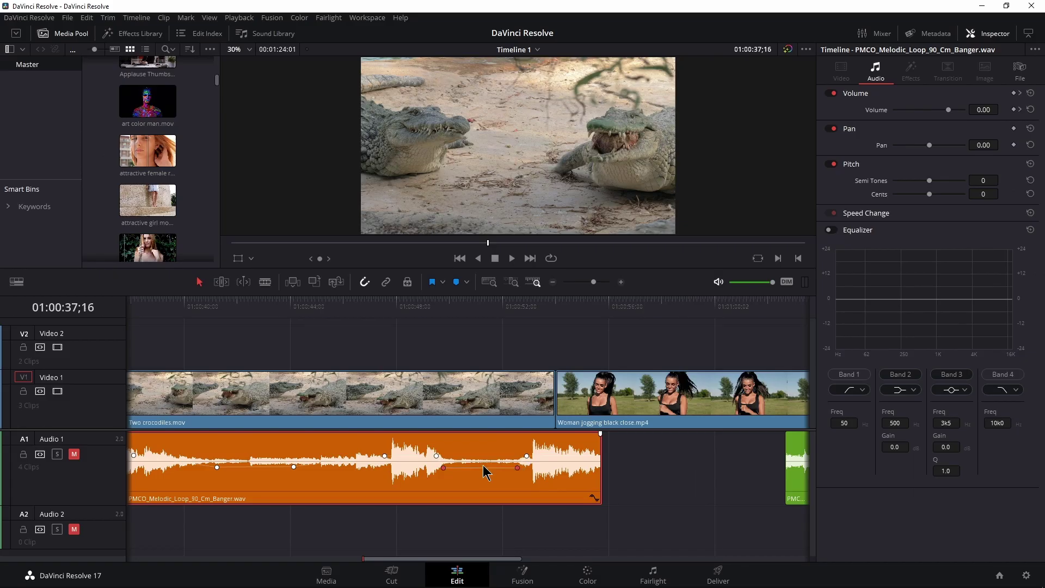
- Step the playhead forward and back through the volume keyframes of the orange PMCO loop on Audio 1
left_click_drag(194, 315, 198, 317)
key("]")
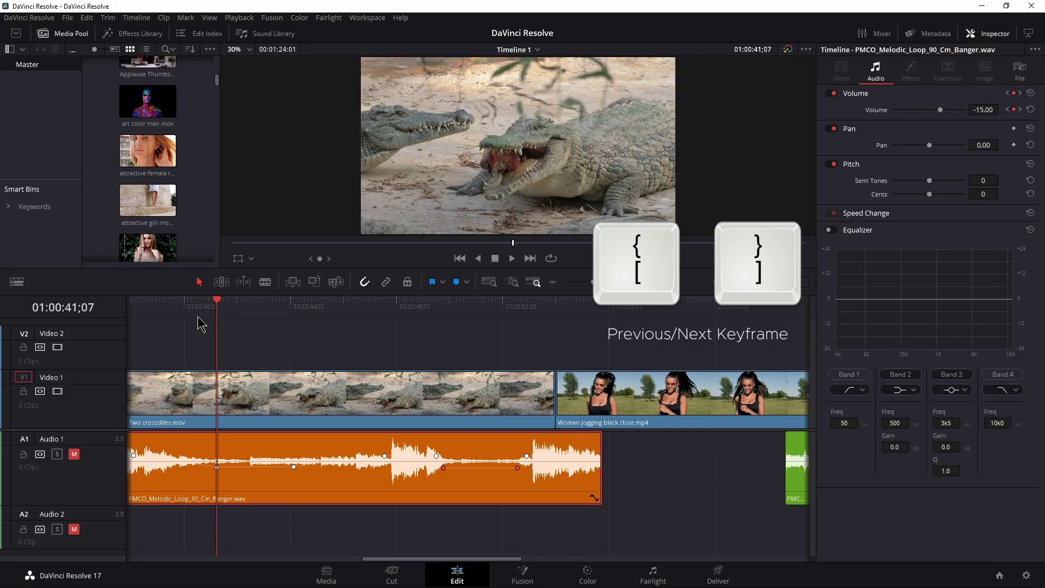
key("bracketright")
key("bracketright")
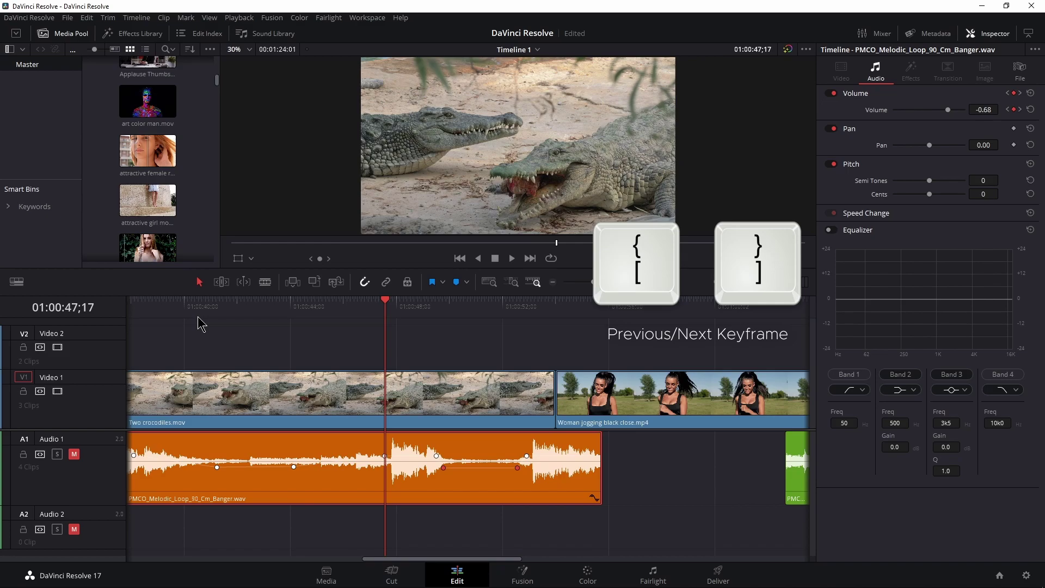
key("bracketleft")
key("bracketleft")
key("bracketleft")
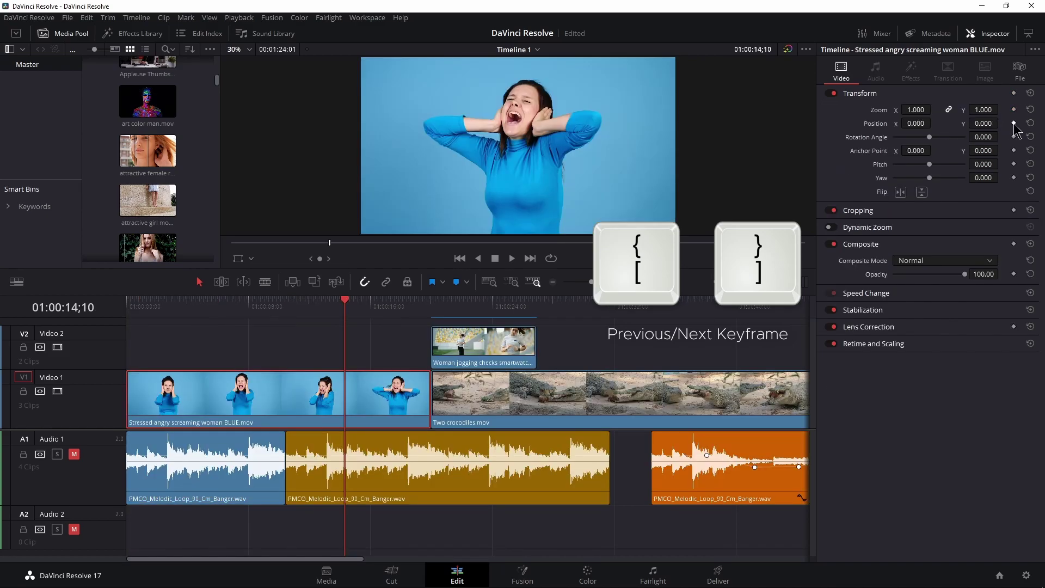
- Keyframe the Stressed angry screaming woman clip's position from 01:00:14;10 to 01:00:17;26, ending at X 478 and Y 586
key("bracketright")
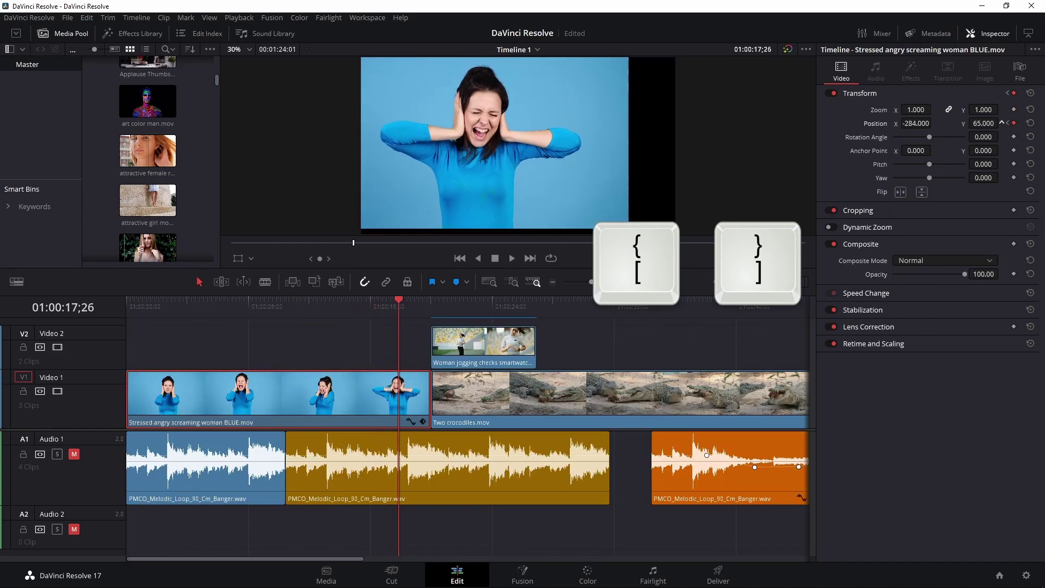
left_click_drag(1002, 123, 1000, 123)
left_click_drag(906, 125, 906, 124)
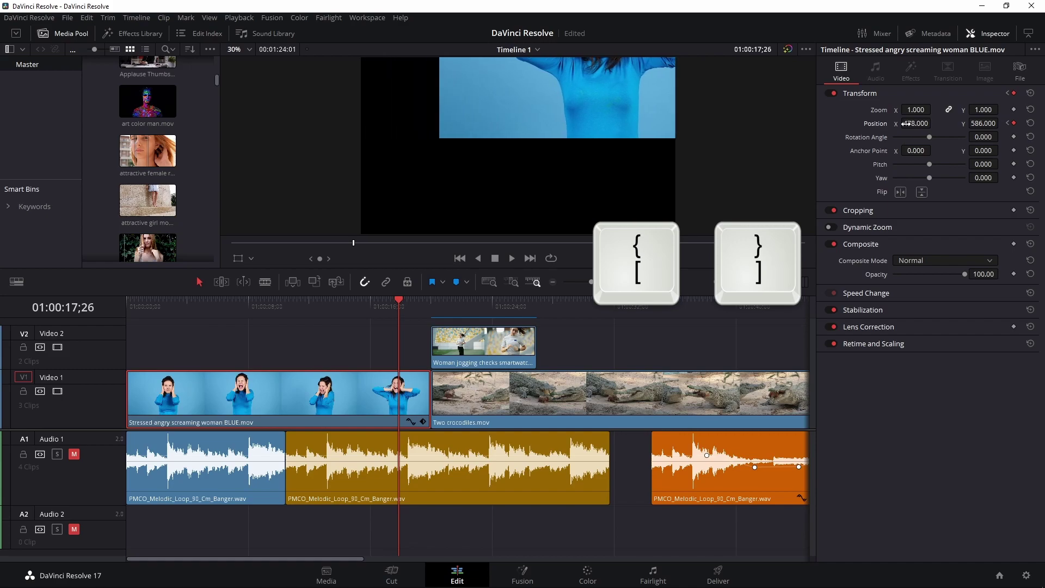
- Show the Stressed angry screaming woman clip's keyframe track and step the playhead between its Transform keyframes
left_click(423, 422)
left_click_drag(373, 306, 286, 306)
key("bracketright")
key("bracketright")
key("bracketleft")
key("bracketright")
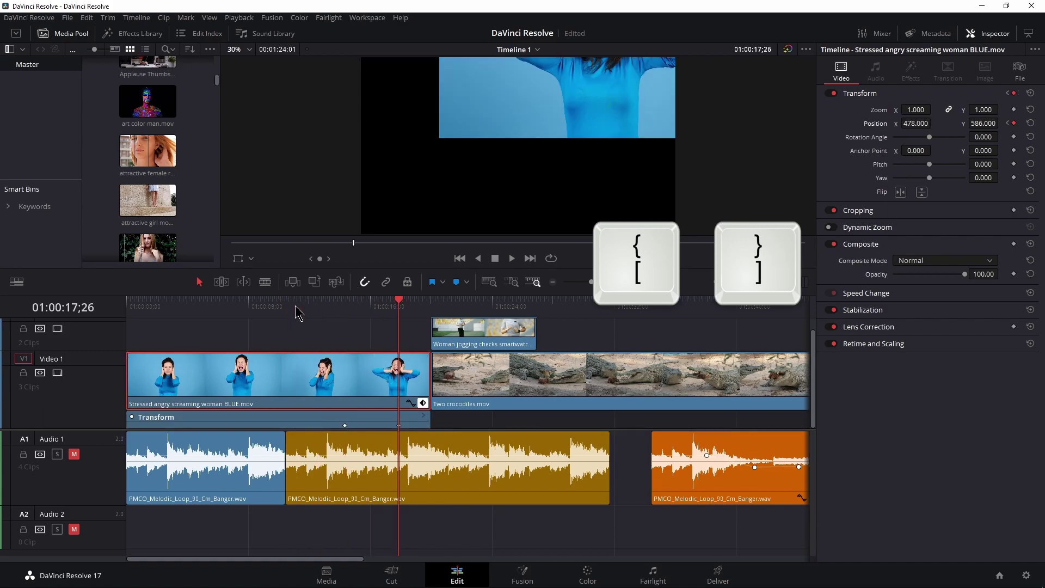
key("bracketleft")
key("bracketright")
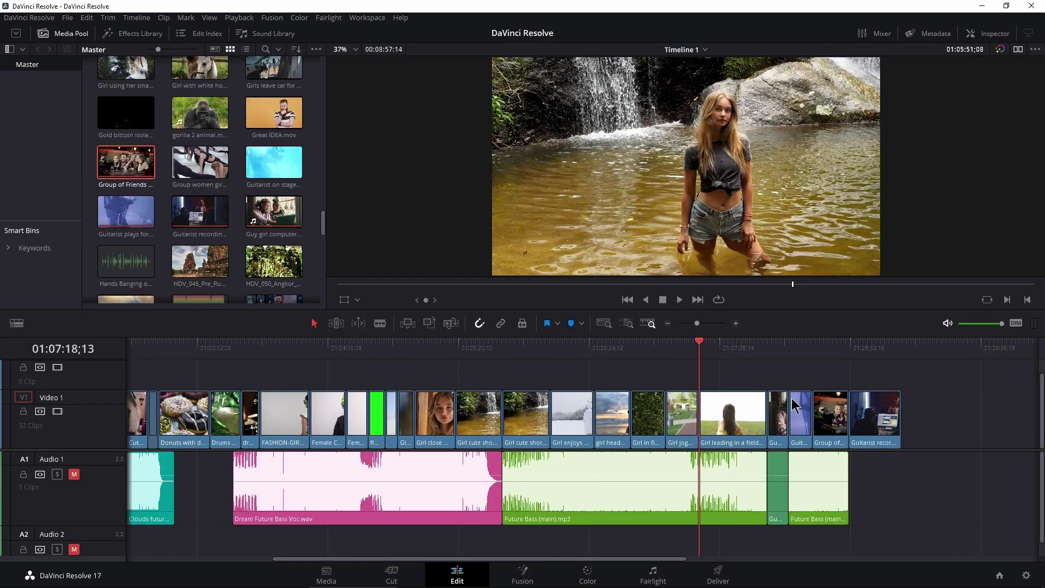
- Jump the playhead between the start and the end of the timeline, finishing at the end
key("Home")
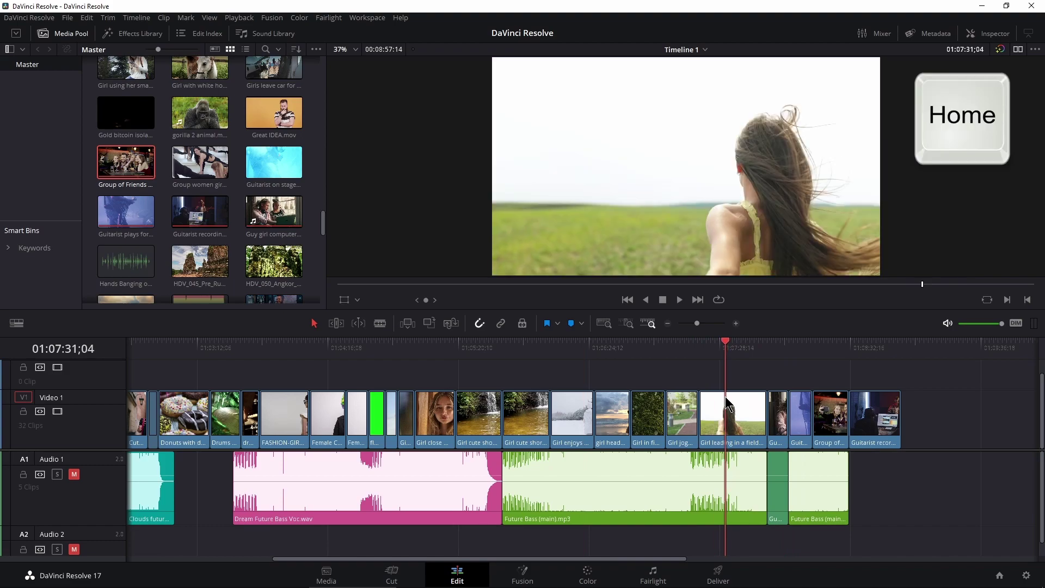
left_click_drag(698, 322, 695, 323)
key("End")
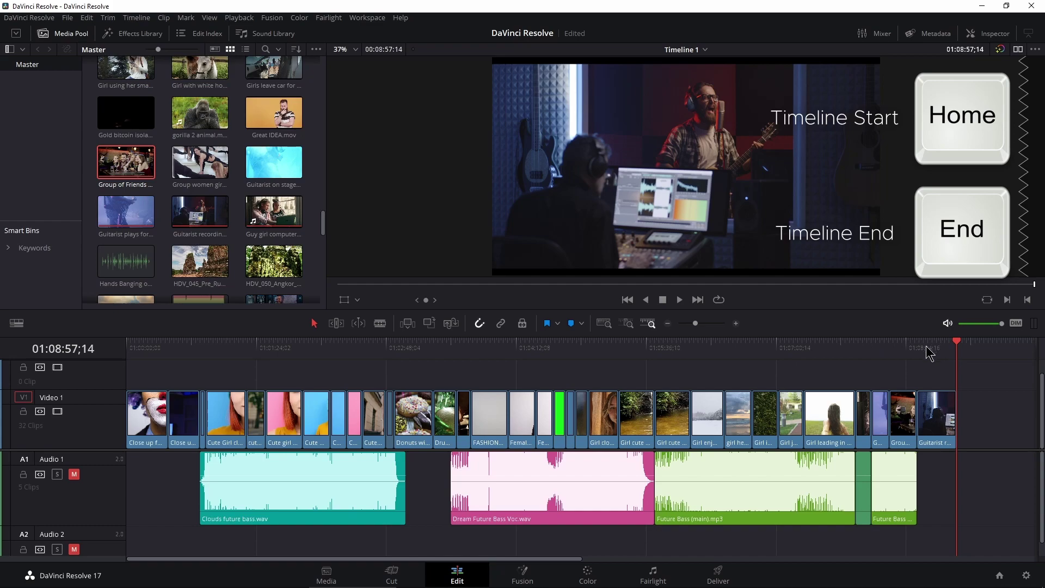
key("Home")
key("End")
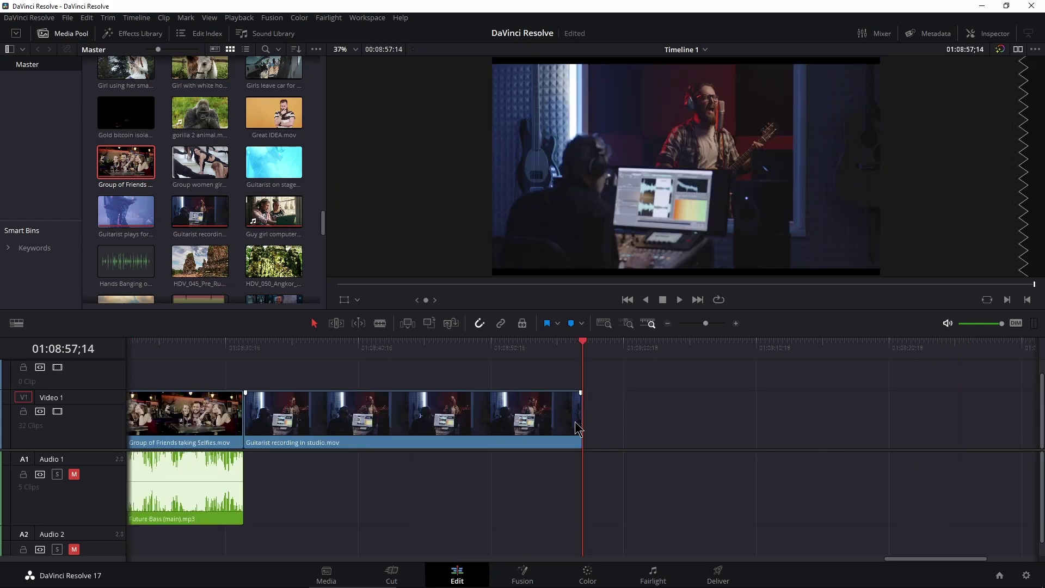
- Scroll the timeline horizontally back and forth through the earlier clips, placing the playhead at 01:06:21;27
scroll(575, 422, "left", 12)
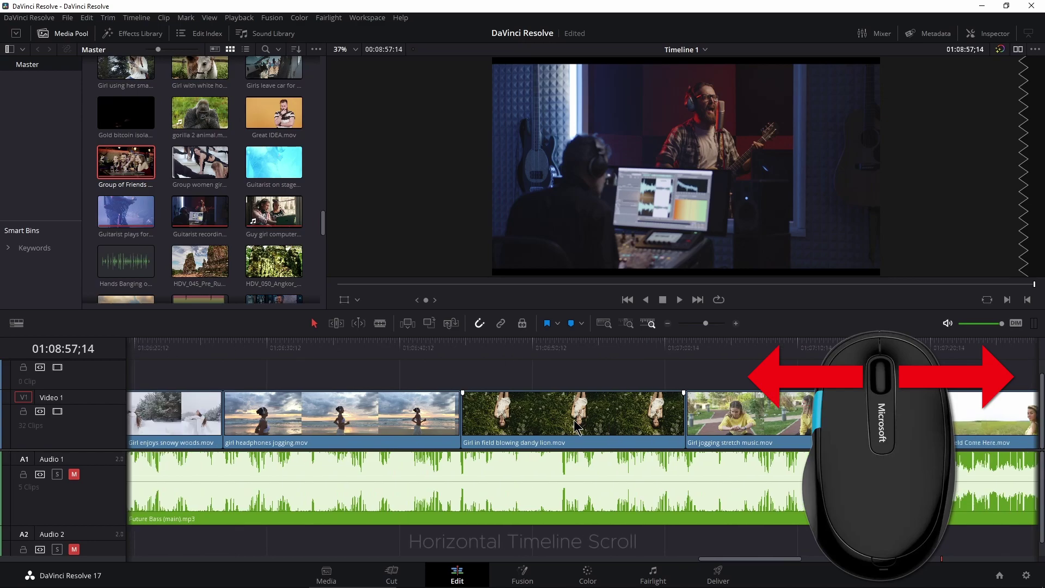
scroll(577, 427, "right", 10)
scroll(575, 425, "left", 11)
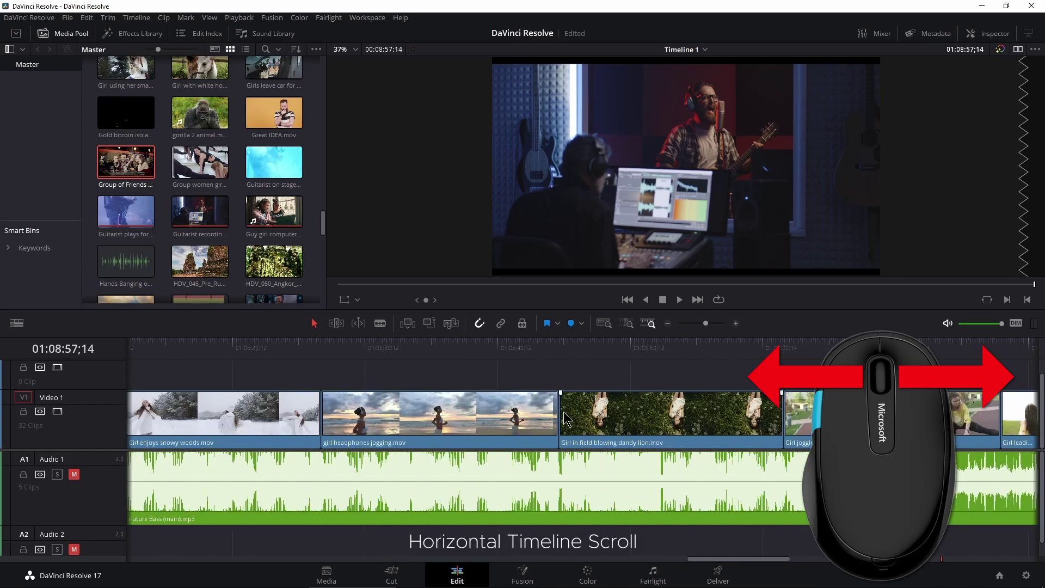
scroll(564, 412, "left", 1)
left_click_drag(381, 347, 285, 348)
scroll(329, 369, "left", 13)
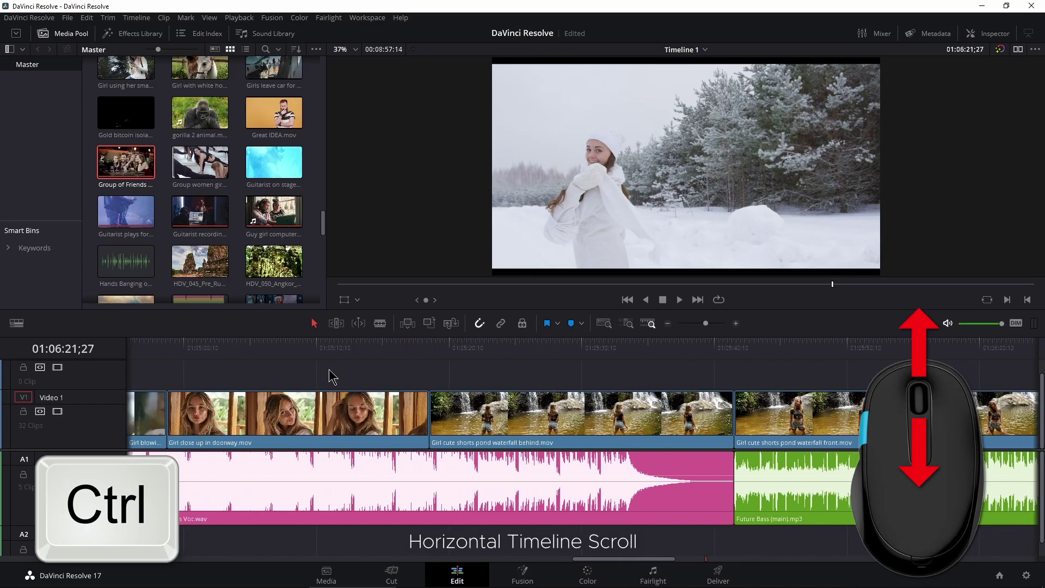
scroll(329, 370, "left", 5)
scroll(330, 370, "right", 10)
scroll(331, 371, "left", 10)
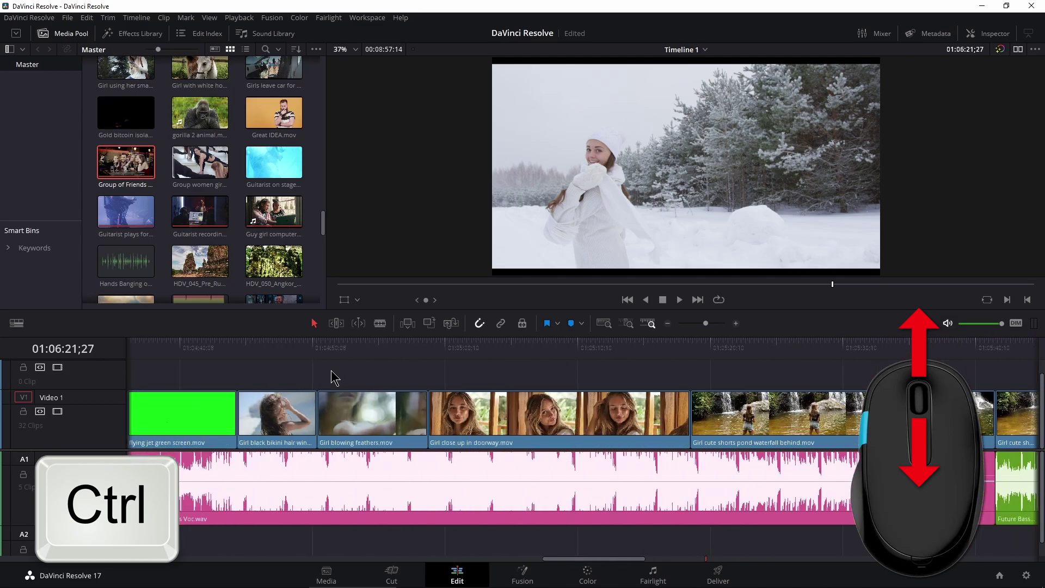
scroll(333, 373, "left", 10)
- Zoom the timeline horizontally in and out around the playhead
scroll(413, 410, "down", 7)
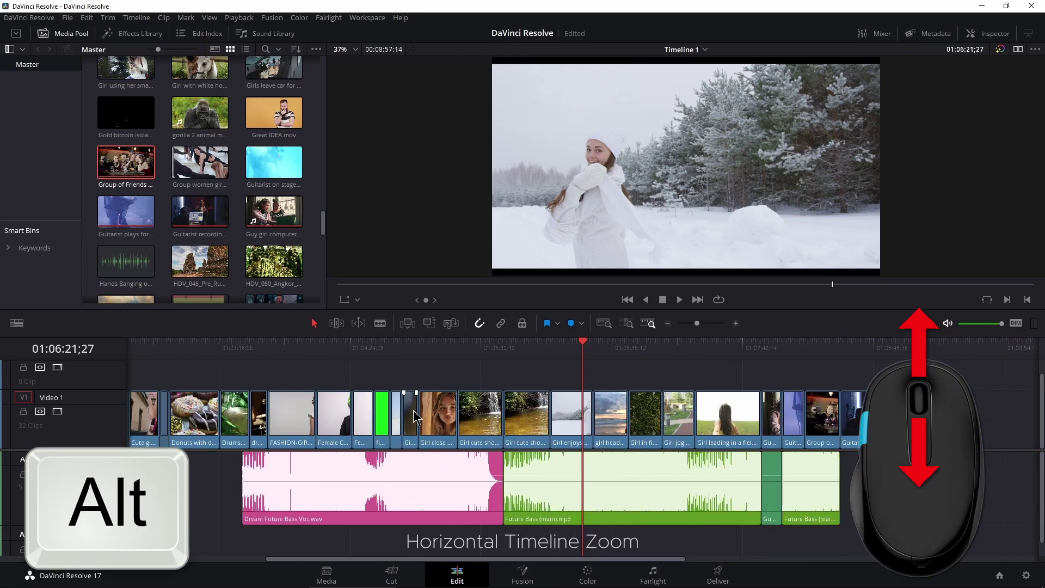
scroll(413, 410, "down", 3)
scroll(413, 411, "up", 8)
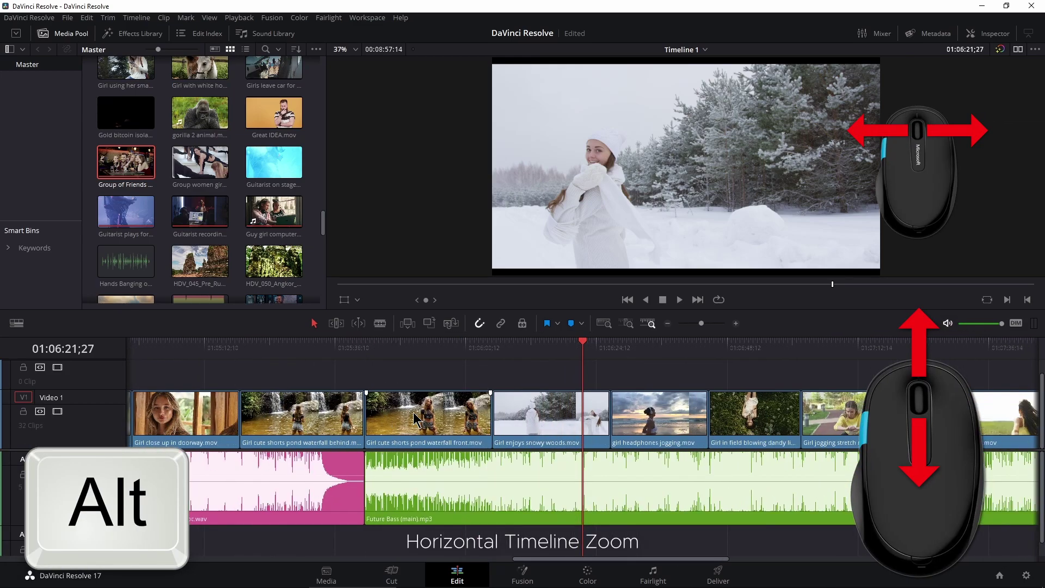
scroll(414, 414, "down", 6)
scroll(413, 413, "up", 8)
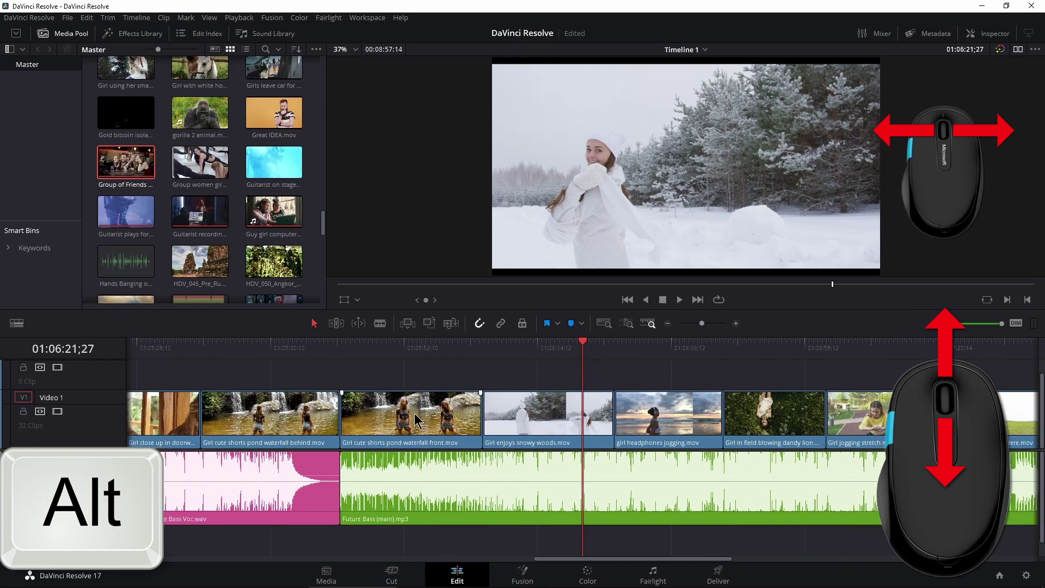
scroll(414, 414, "up", 8)
scroll(414, 413, "down", 4)
scroll(413, 412, "up", 3)
- Shrink and enlarge the height of the Video 1 track, leaving it taller
scroll(410, 412, "down", 4)
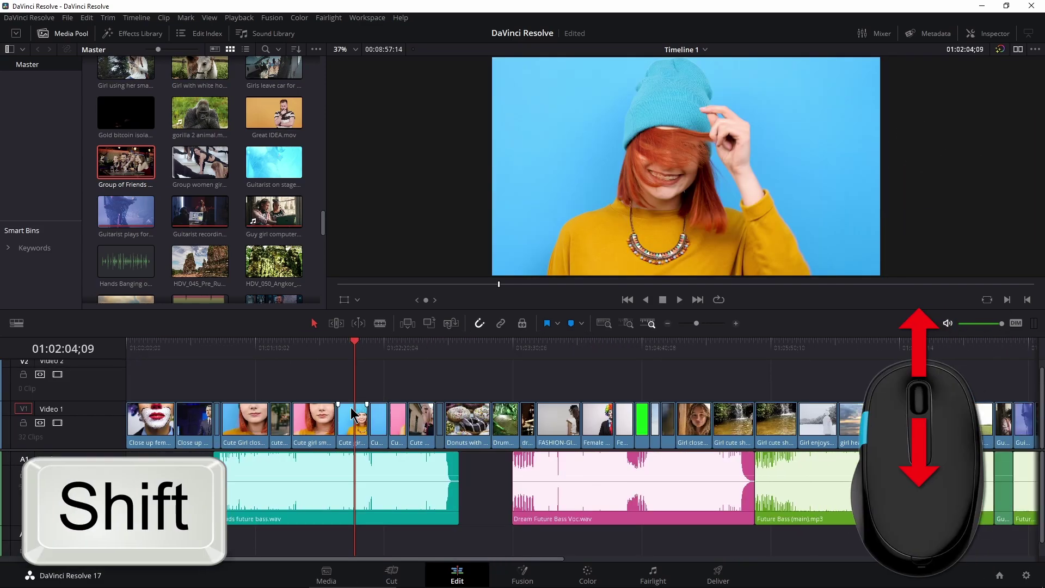
scroll(352, 420, "up", 2)
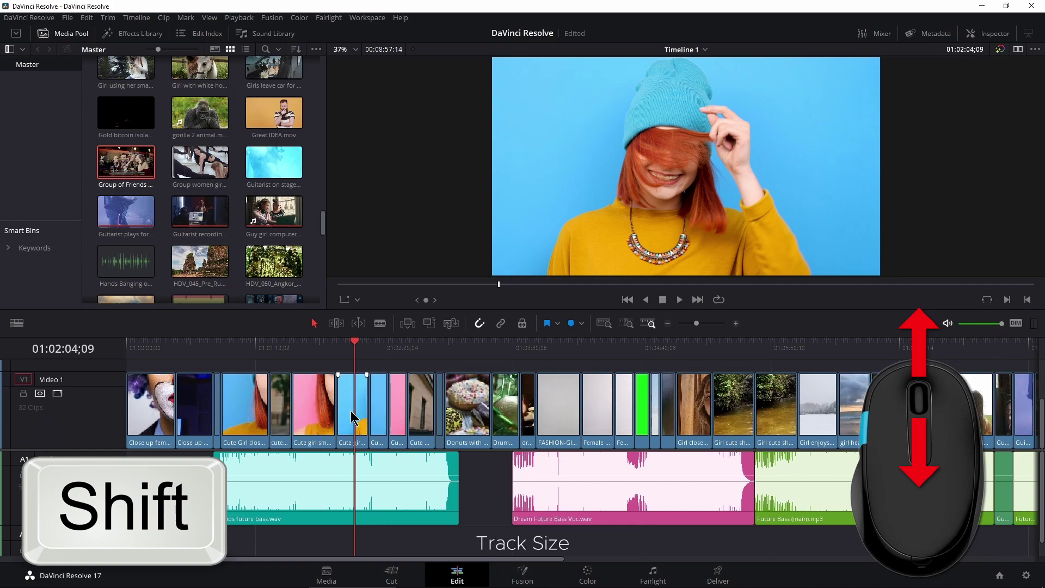
scroll(352, 419, "down", 3)
scroll(350, 431, "up", 3)
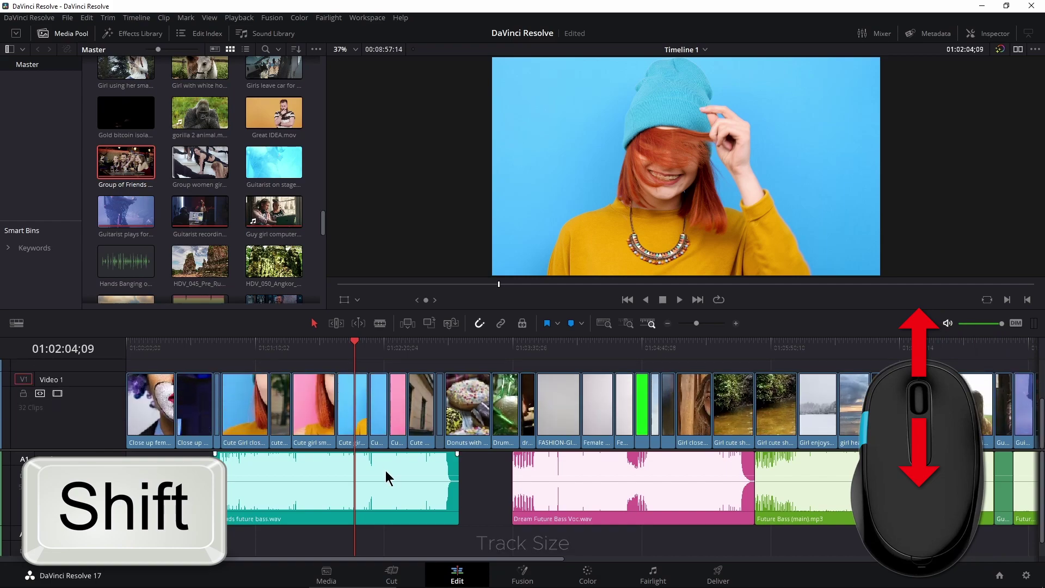
- Shrink and enlarge the height of the Audio 1 track twice, leaving it taller
scroll(386, 478, "down", 3)
scroll(394, 490, "up", 4)
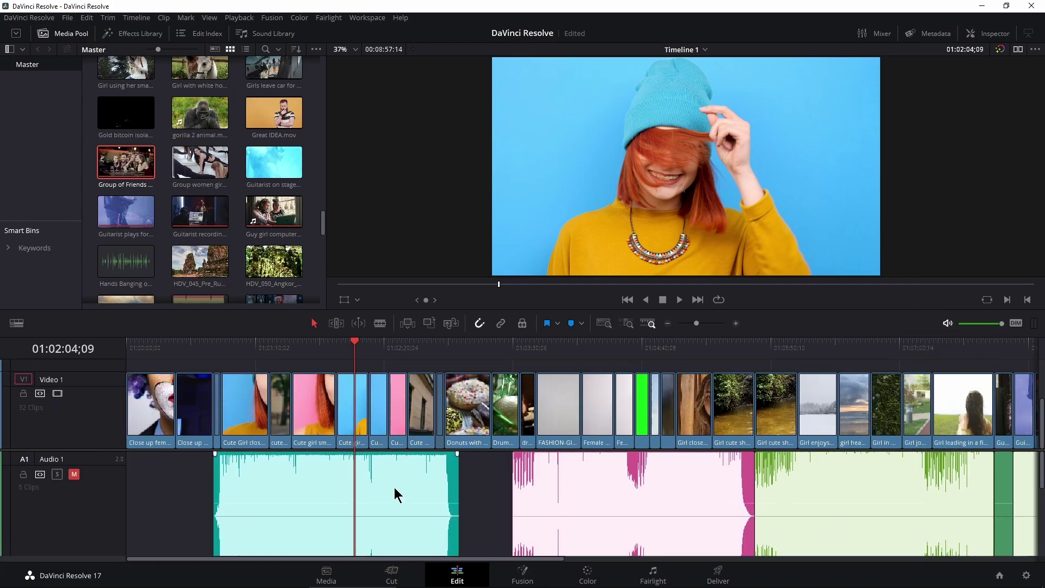
scroll(395, 488, "down", 3)
scroll(395, 485, "up", 3)
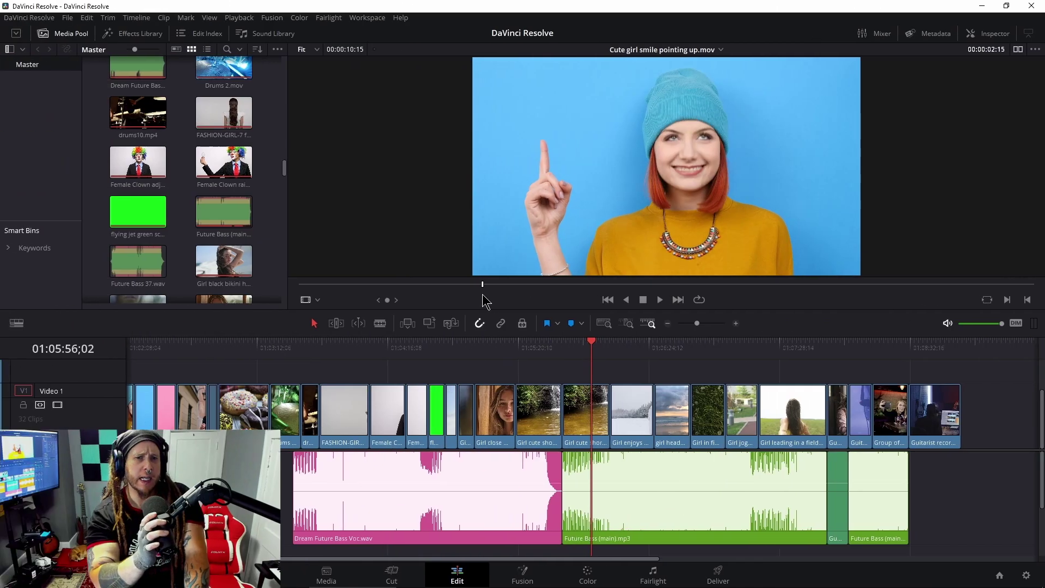
- Open Keyboard Customization, select the benoni keyboard layout among the presets and close the dialog
left_click(32, 46)
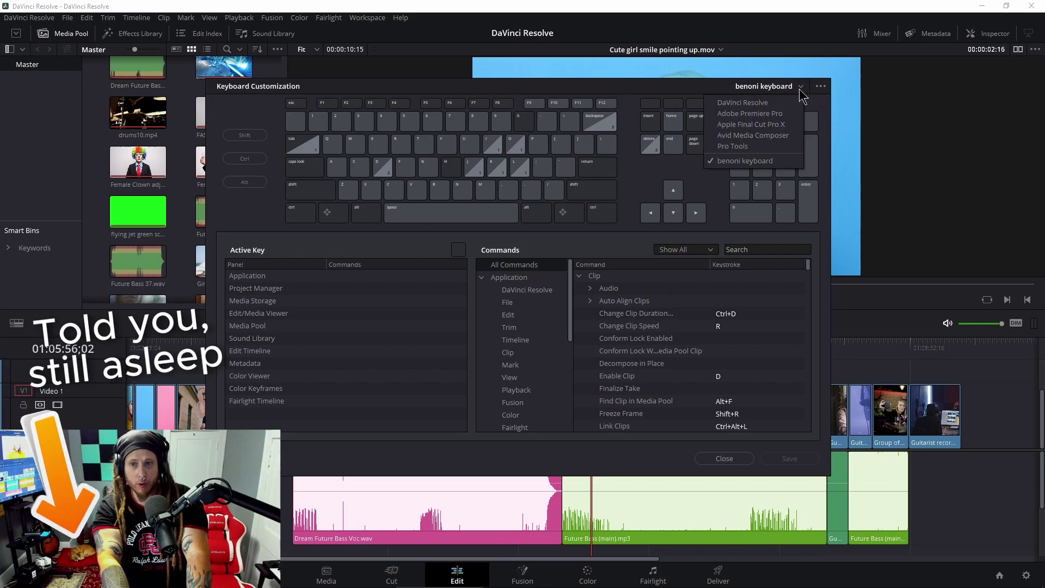
left_click(761, 162)
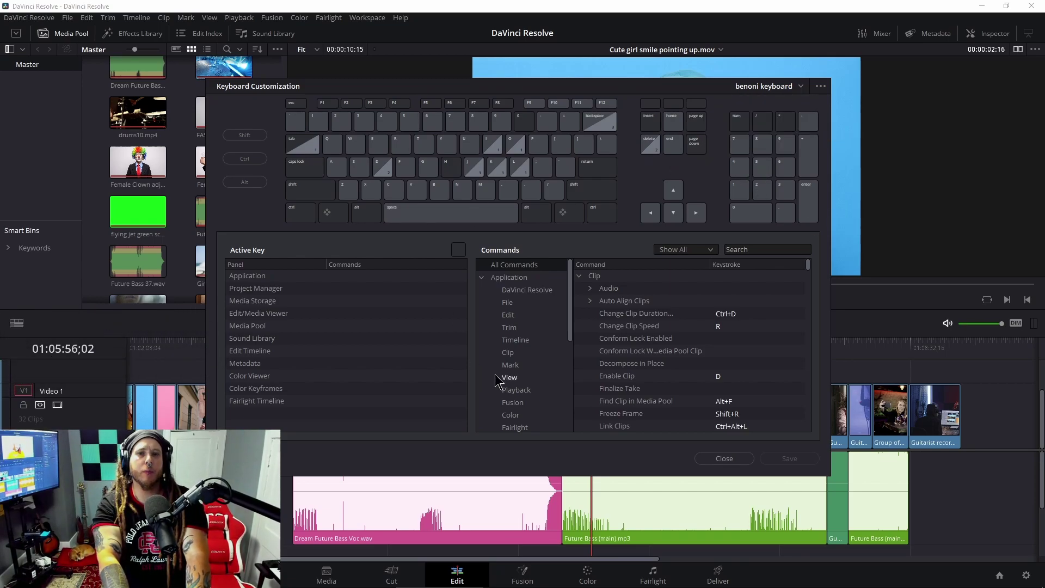
left_click(723, 459)
- Move the playhead into the clip right after the FASHION-GIRL clip and ripple trim that clip's start to the playhead
left_click_drag(581, 348, 388, 391)
key("ctrl+shift+]")
key("ctrl+shift+[")
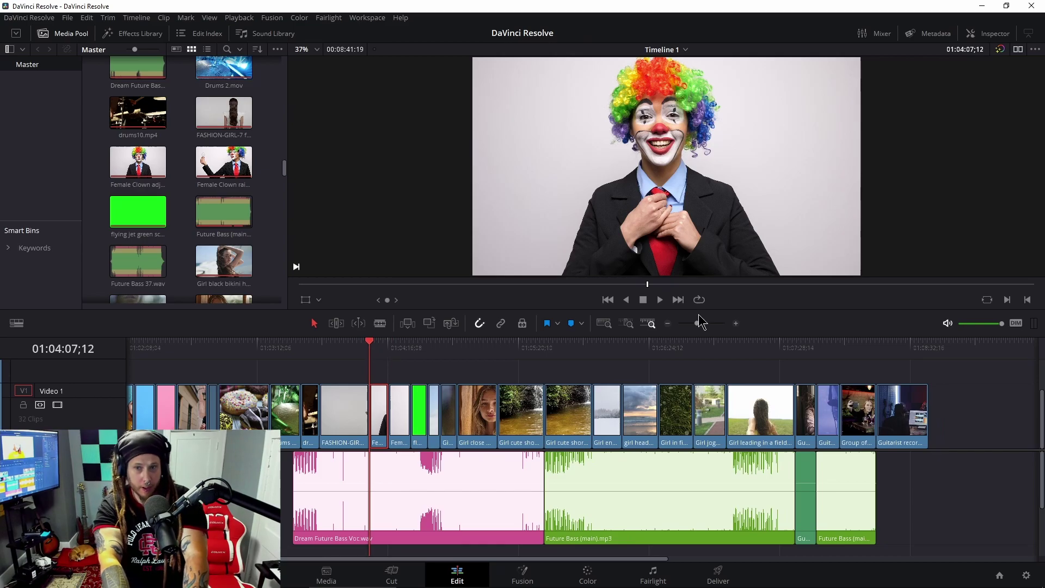
left_click_drag(699, 323, 719, 323)
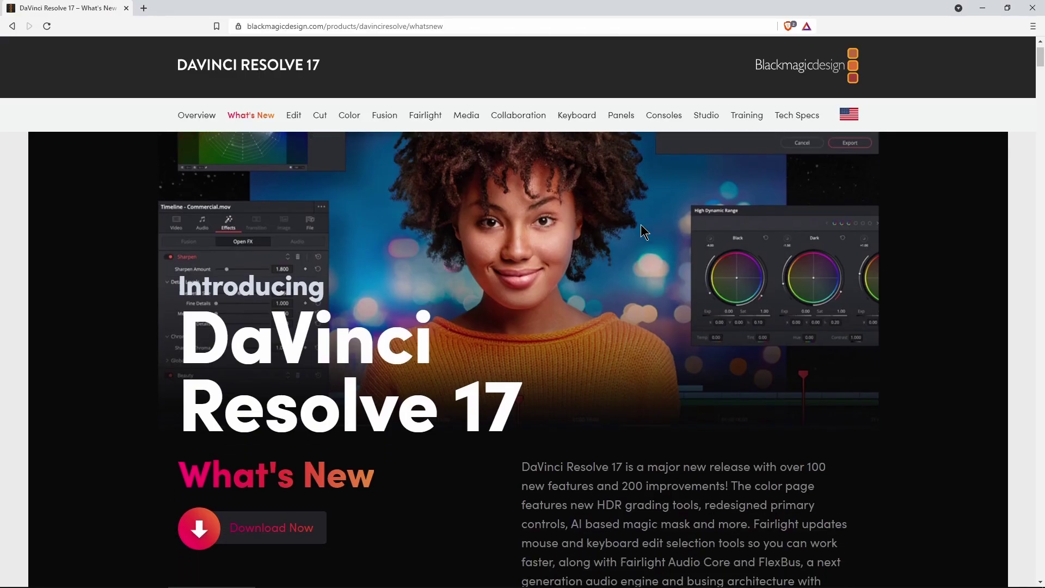
- Switch to the web browser and choose to download DaVinci Resolve 17 from the Blackmagic Design What's New page
scroll(276, 439, "down", 3)
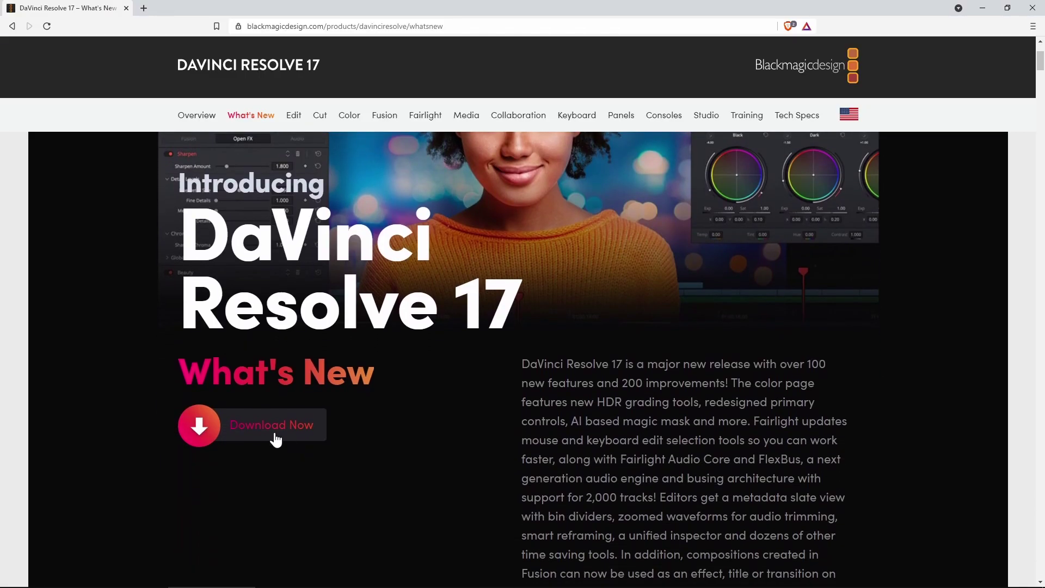
left_click(270, 434)
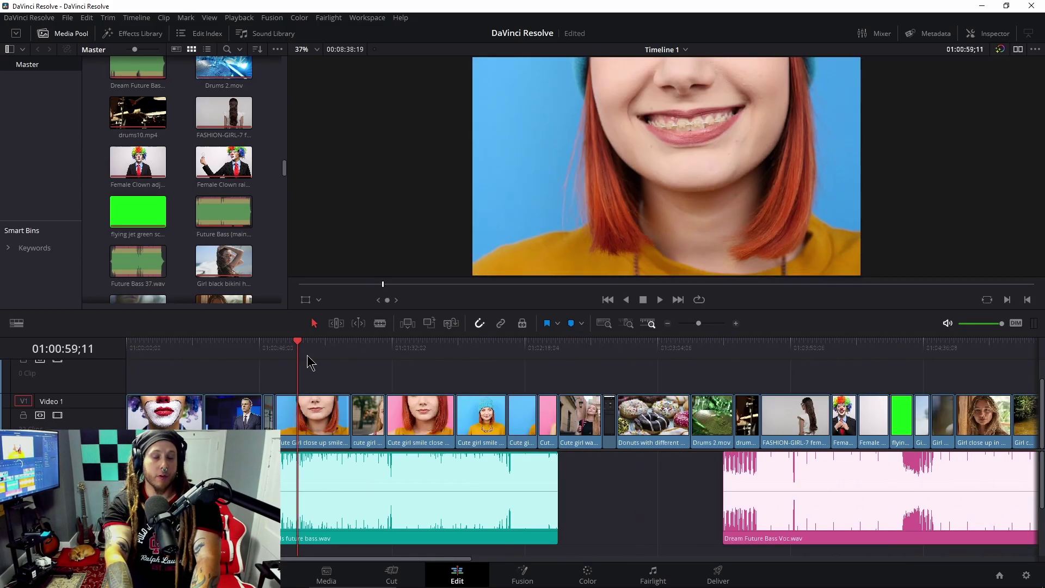
- Switch back to DaVinci Resolve and scrub the playhead forward to the Cute girl smile clip with the blue background
left_click_drag(370, 356, 479, 349)
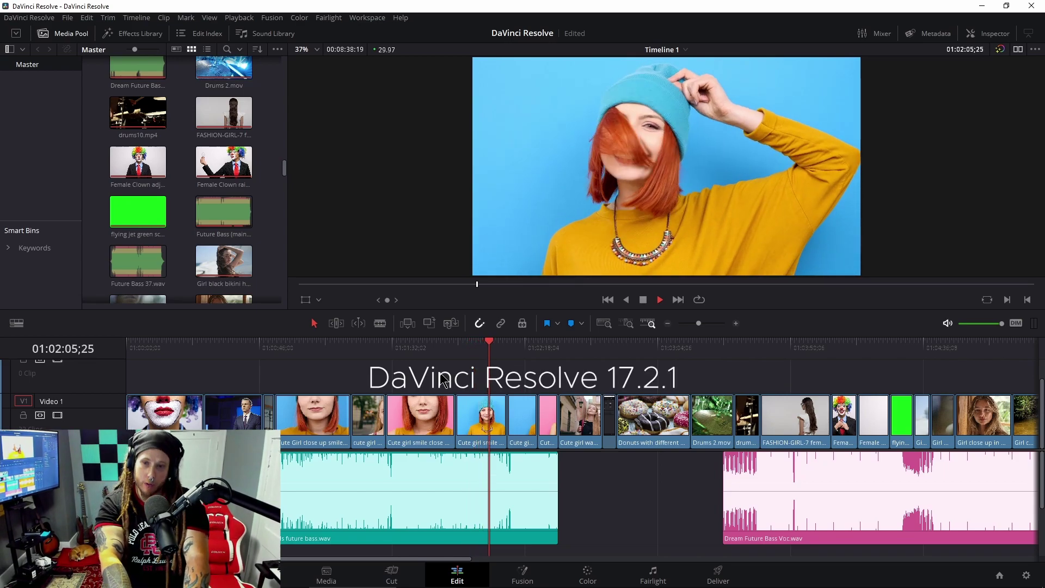